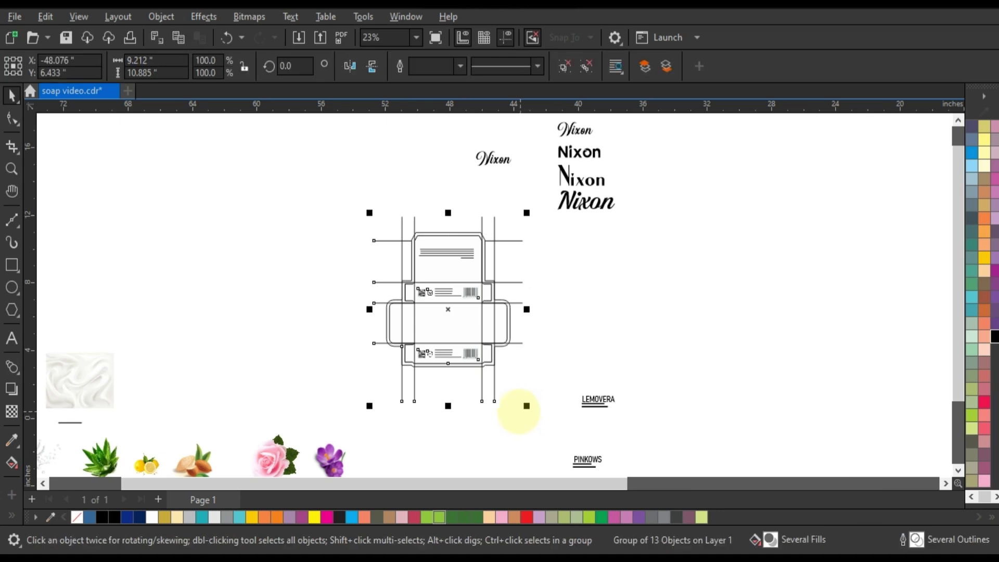
- Preview the box template, then zoom around the ingredient images and silk texture
key("shift+F2")
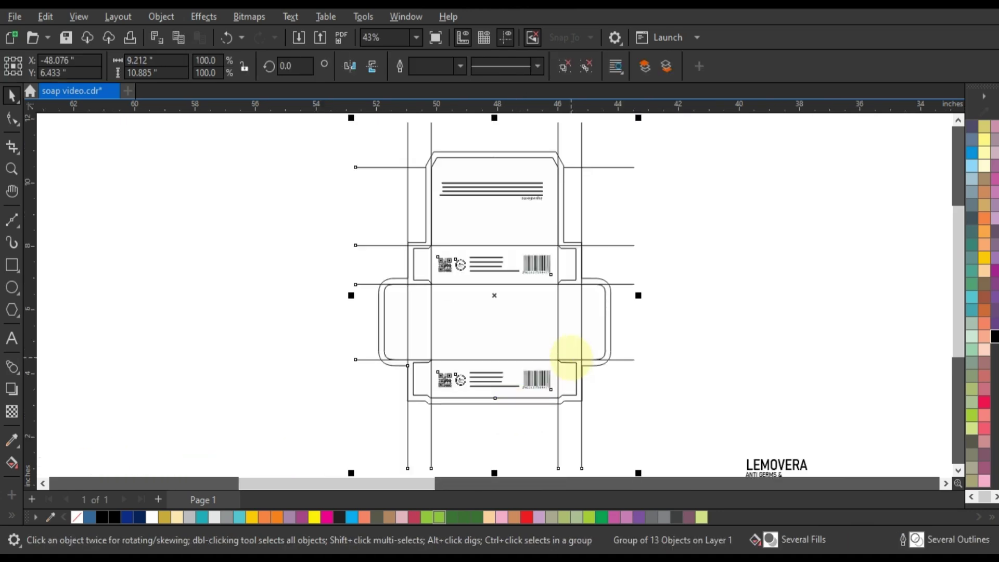
key("F9")
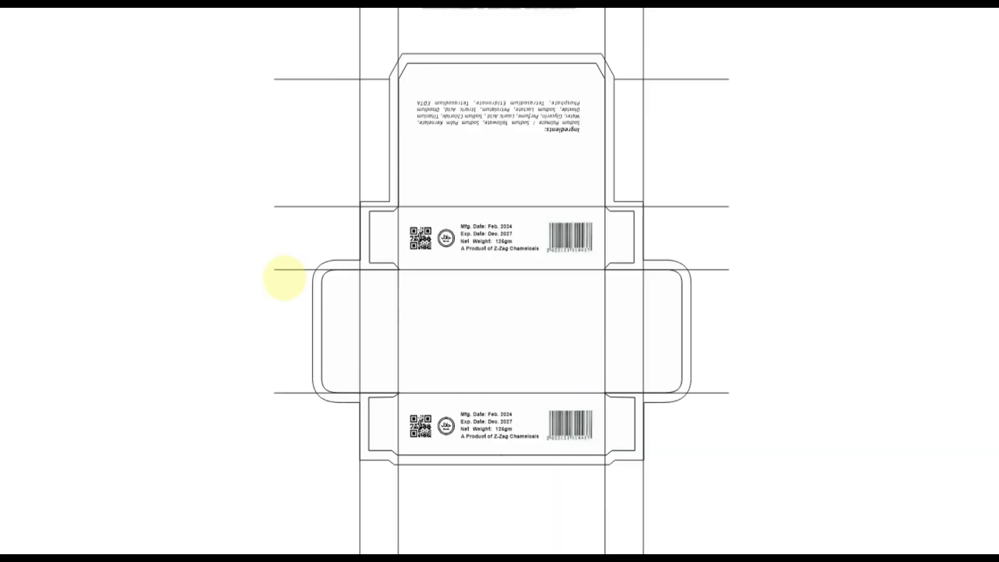
left_click(284, 278)
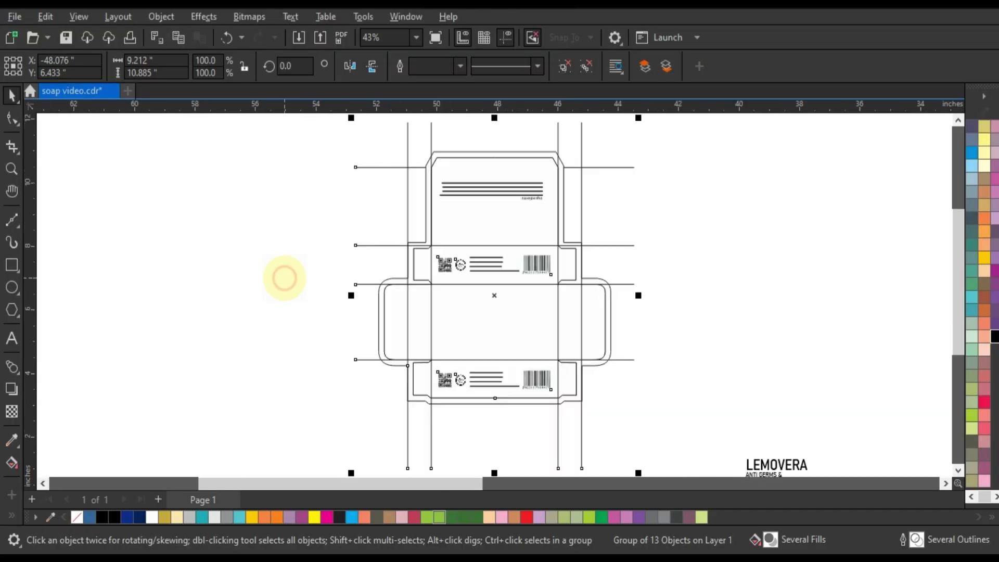
left_click(11, 168)
right_click(334, 204)
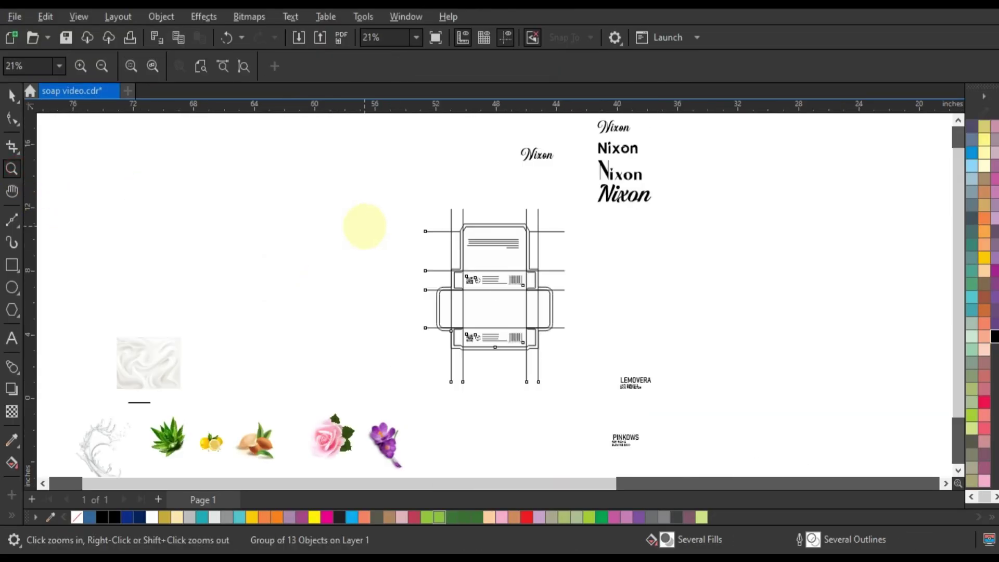
scroll(103, 454, "down", 1)
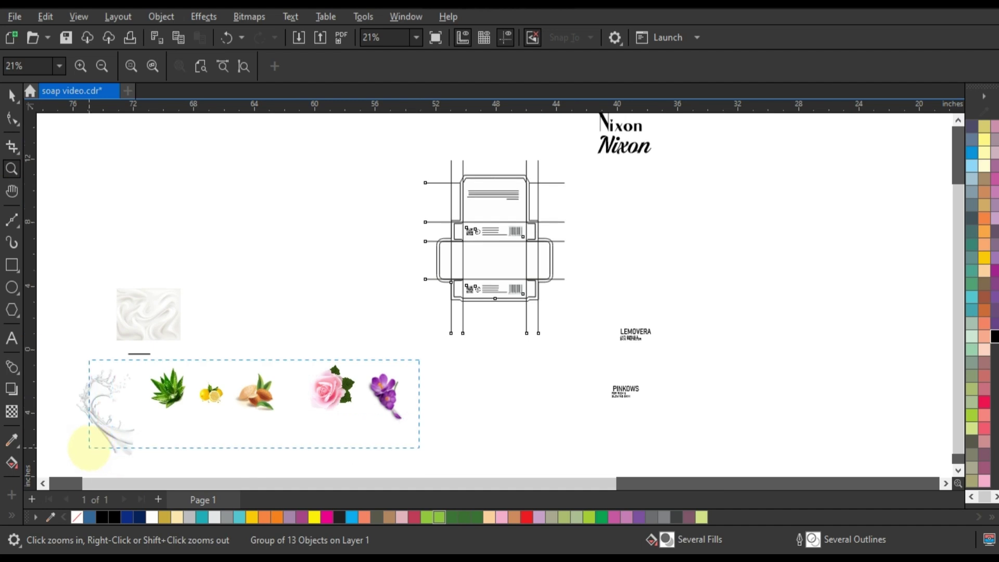
left_click_drag(103, 454, 75, 446)
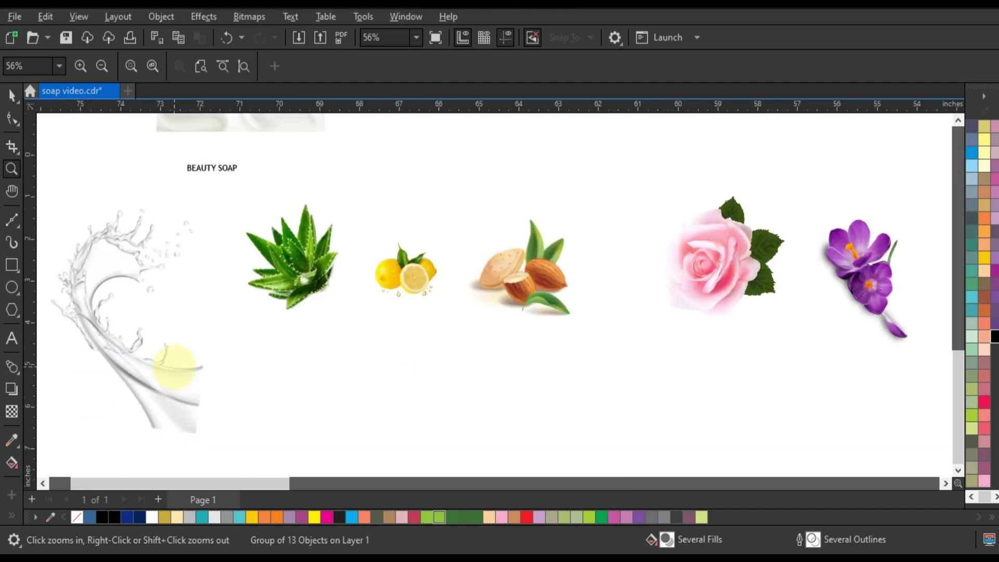
right_click(174, 367)
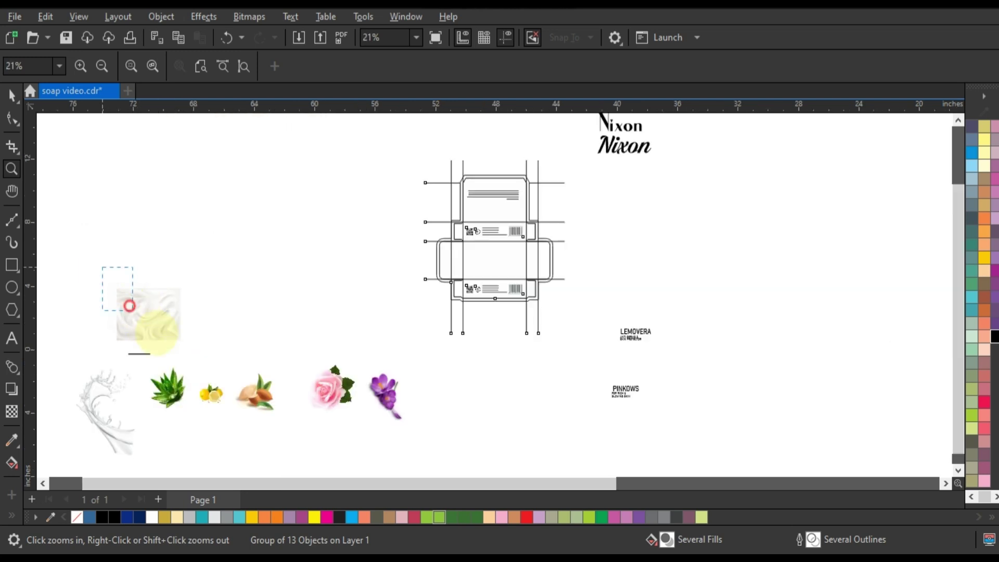
left_click_drag(210, 358, 213, 358)
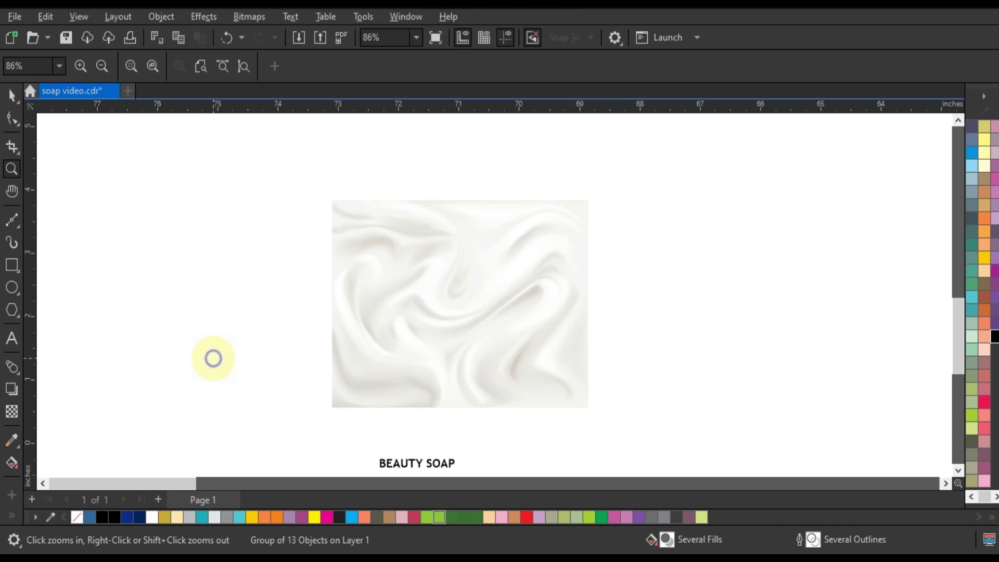
right_click(213, 358)
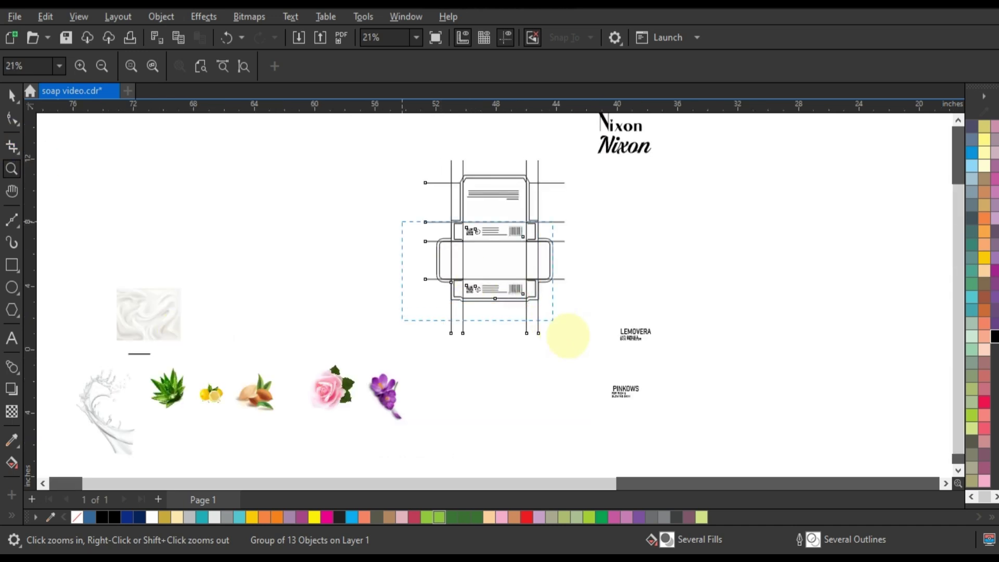
left_click_drag(568, 336, 567, 333)
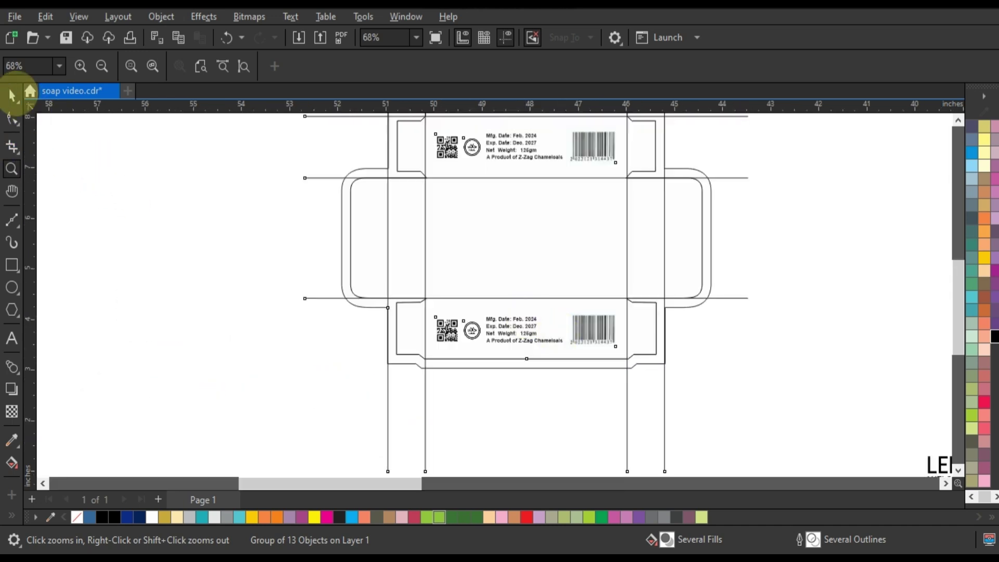
- Select the whole box dieline group, then deselect it
left_click(11, 95)
left_click(187, 245)
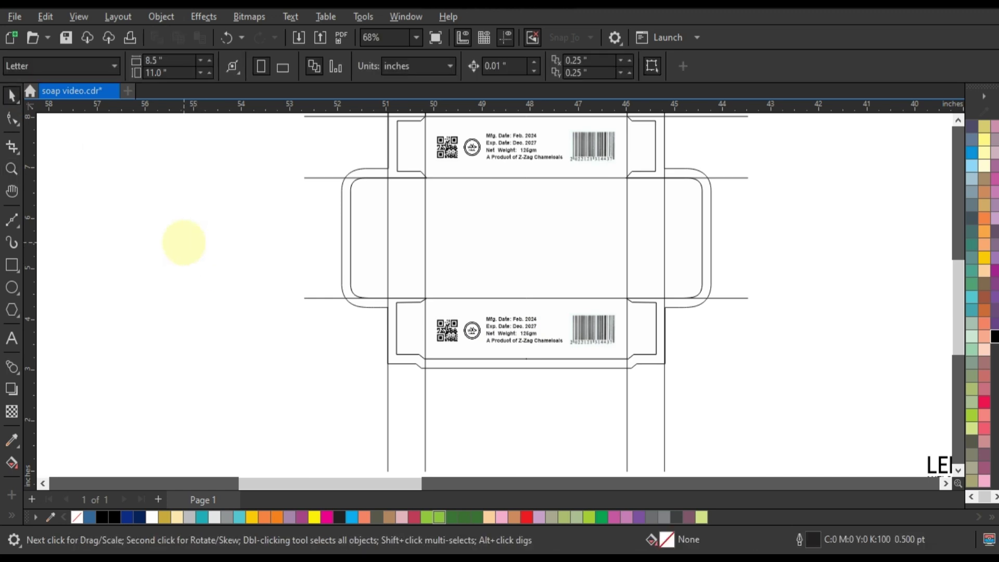
scroll(187, 245, "down", 3)
scroll(416, 339, "down", 2)
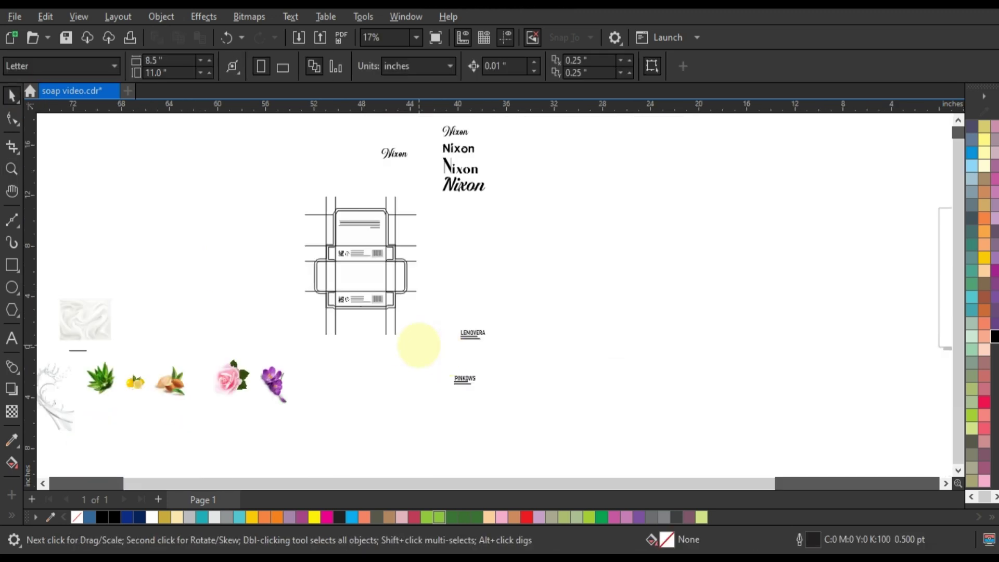
left_click_drag(419, 345, 274, 185)
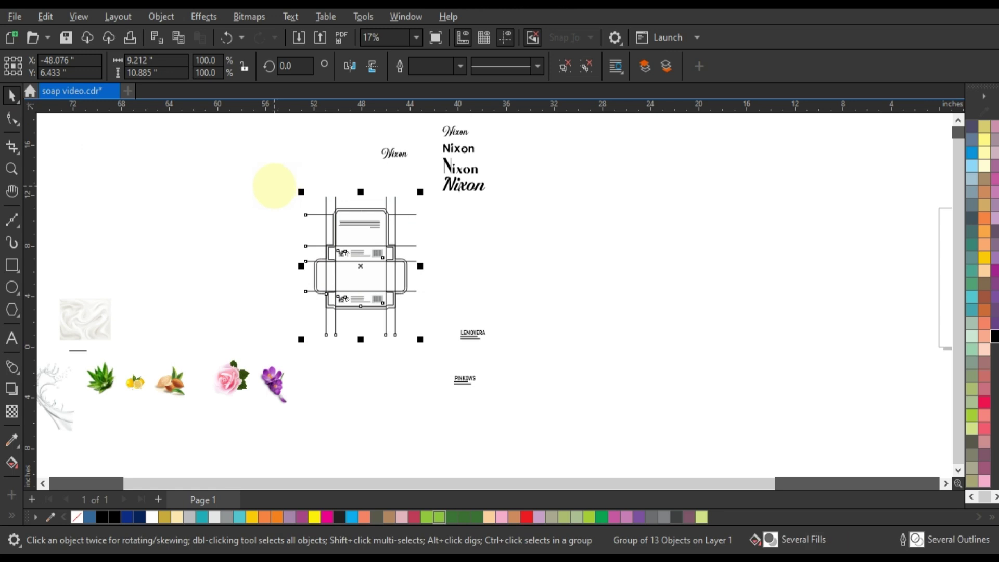
left_click(254, 221)
- Move the silk texture right of the dieline and rearrange the Nixon lettering samples
left_click(96, 313)
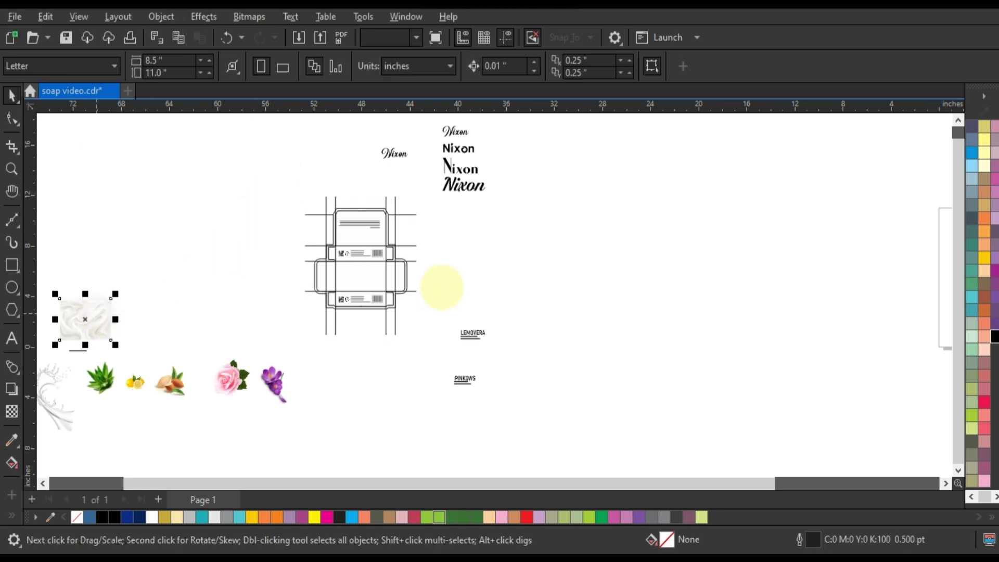
left_click_drag(75, 325, 469, 264)
left_click(11, 169)
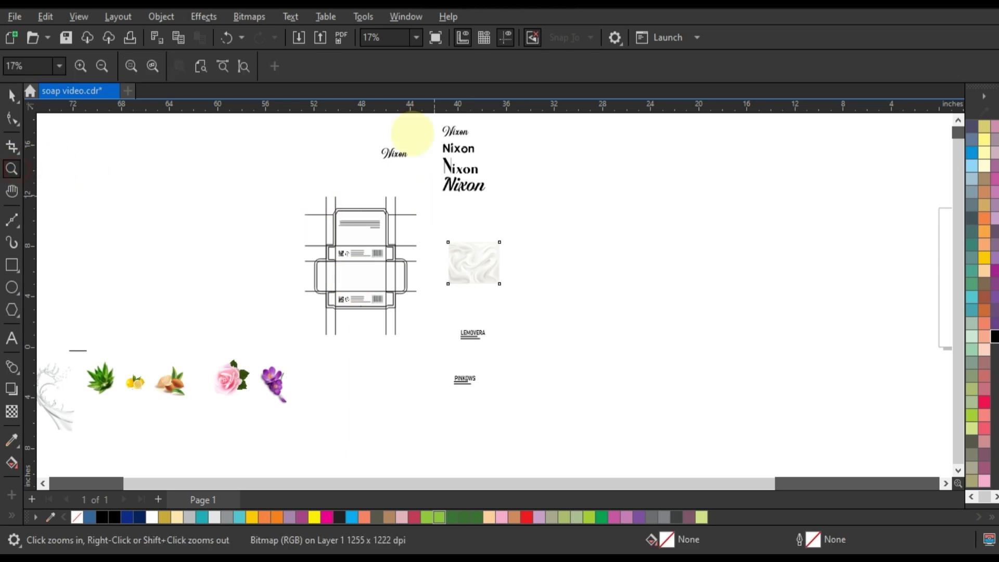
left_click_drag(372, 121, 528, 201)
left_click(11, 95)
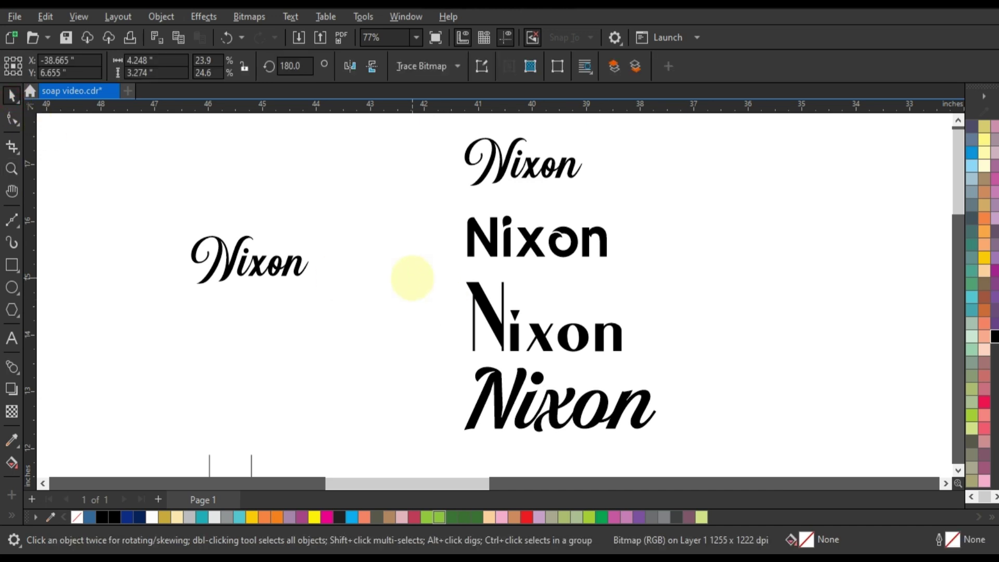
left_click_drag(411, 197, 626, 271)
left_click_drag(553, 243, 252, 390)
left_click_drag(234, 250, 241, 250)
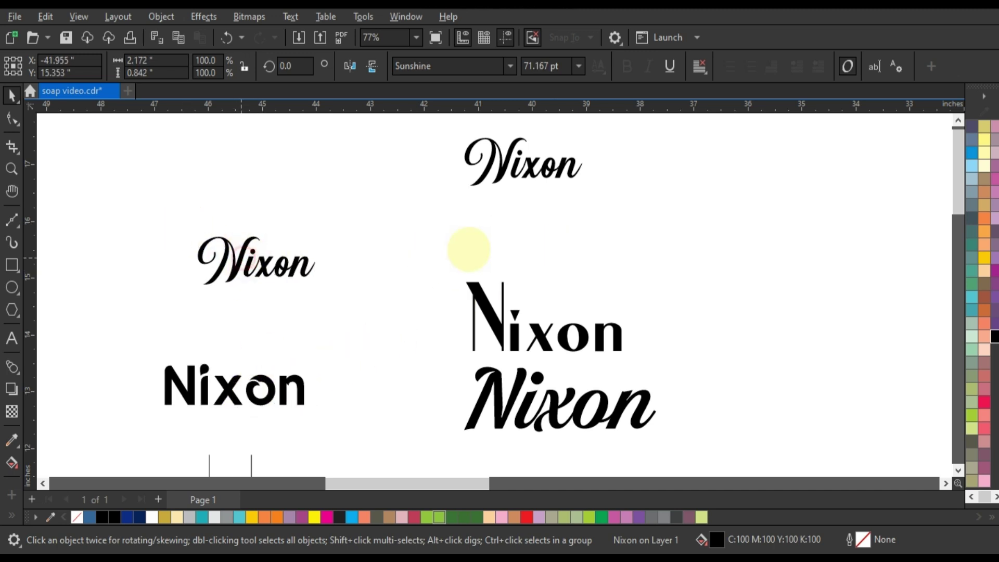
left_click_drag(469, 249, 515, 222)
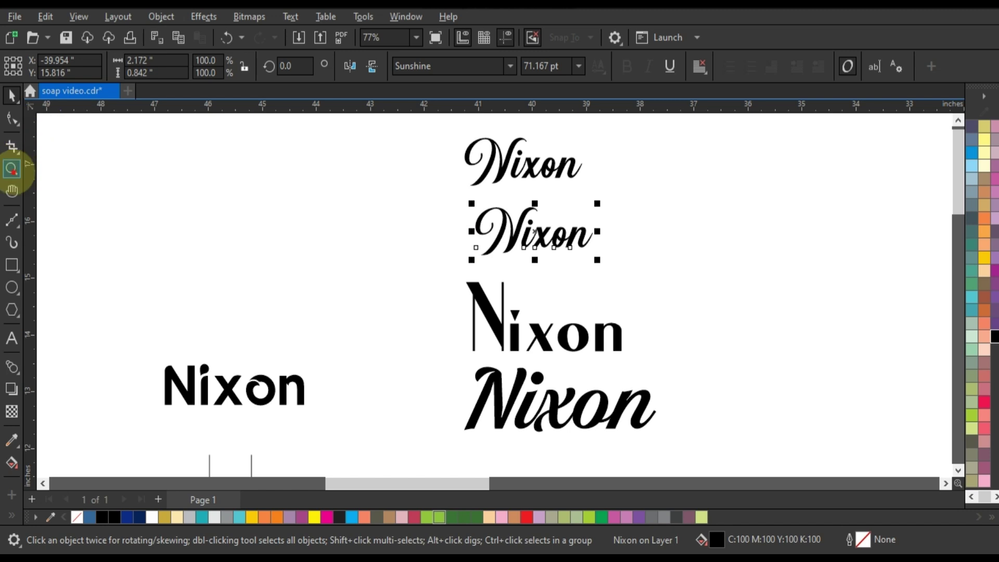
- Place the bold Nixon lettering beside the silk texture
left_click(12, 170)
right_click(439, 239)
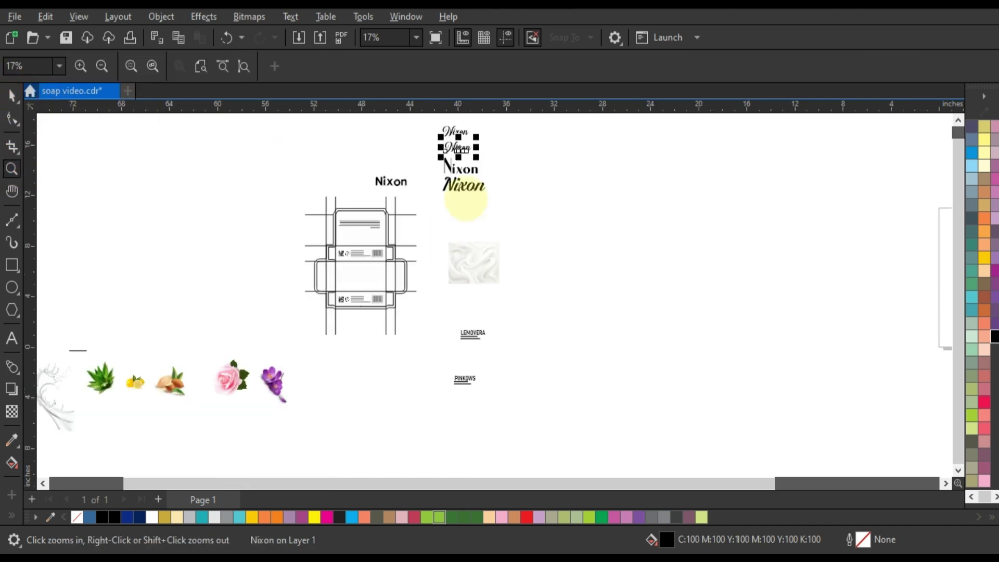
key("space")
left_click_drag(396, 183, 519, 266)
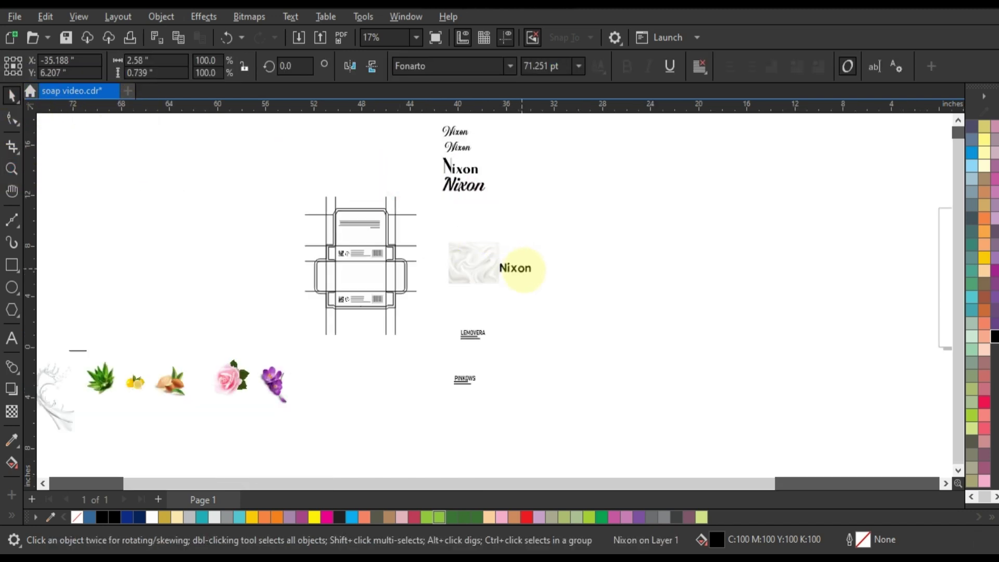
left_click(523, 270)
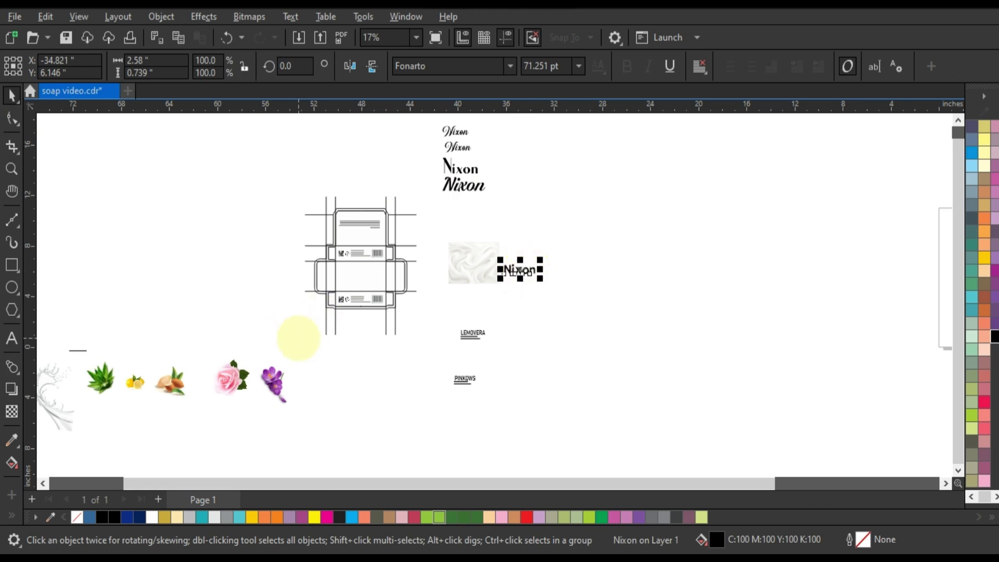
- Move the rose and milk splash images next to the Nixon lettering
left_click(240, 367)
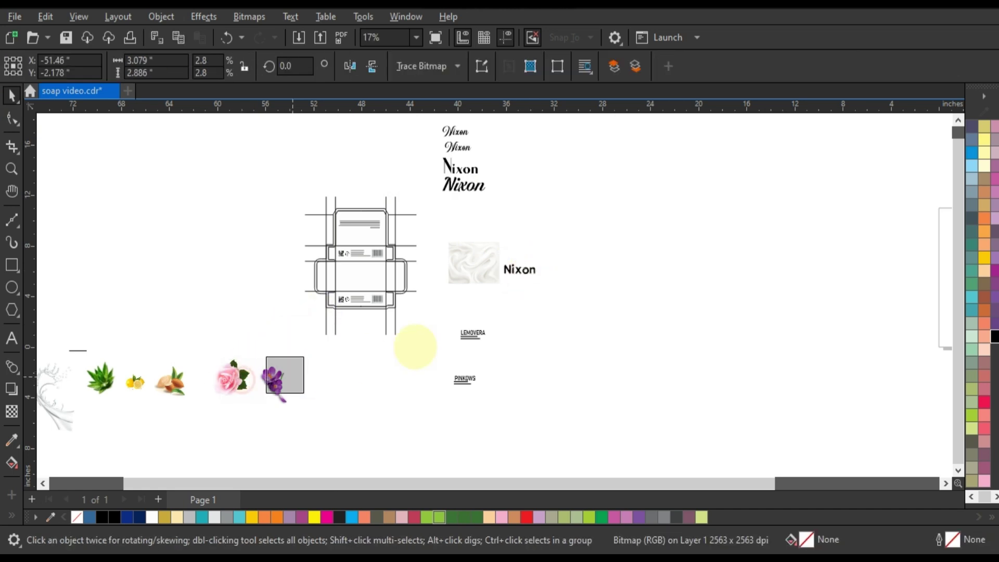
left_click_drag(415, 346, 562, 265)
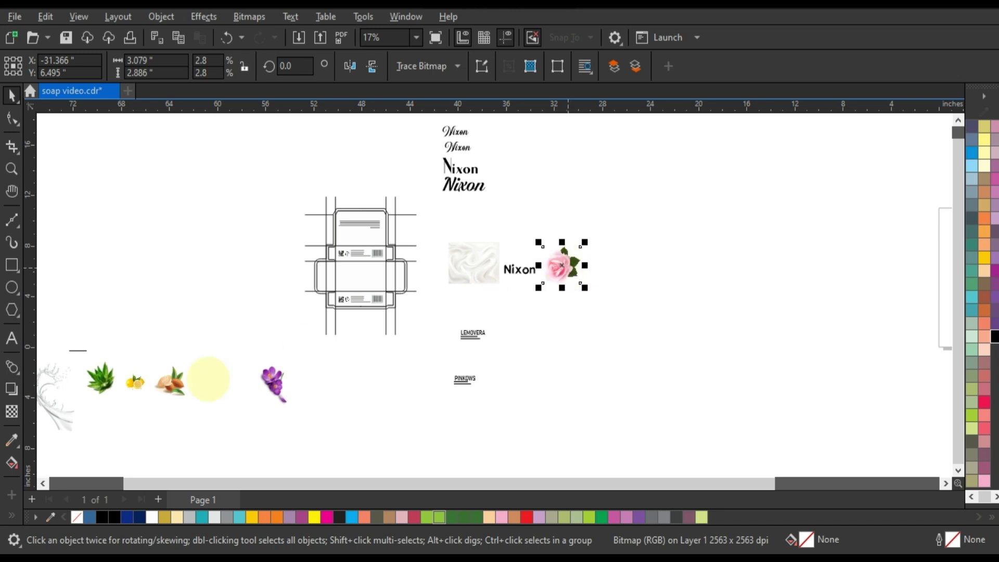
mouse_move(60, 412)
left_mouse_down()
mouse_move(360, 390)
mouse_move(614, 279)
left_mouse_up()
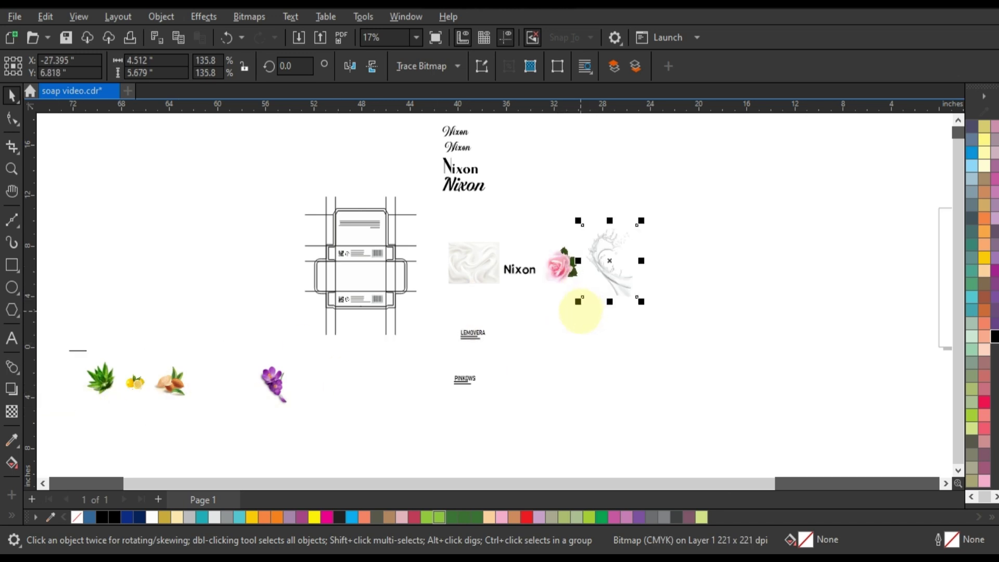
left_click(580, 311)
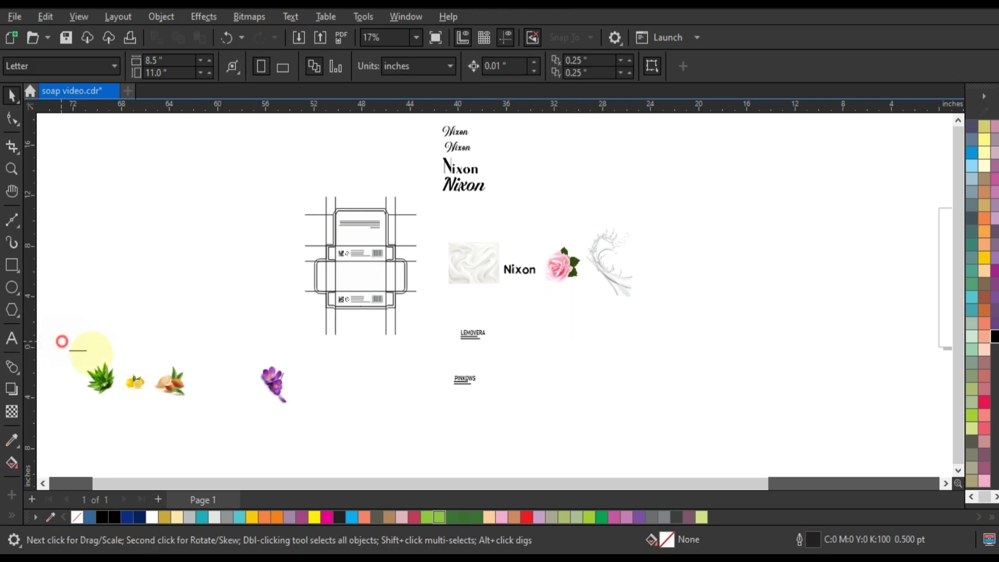
- Place the BEAUTY SOAP text below the Nixon lettering and zoom onto the dieline
left_click_drag(77, 350, 513, 281)
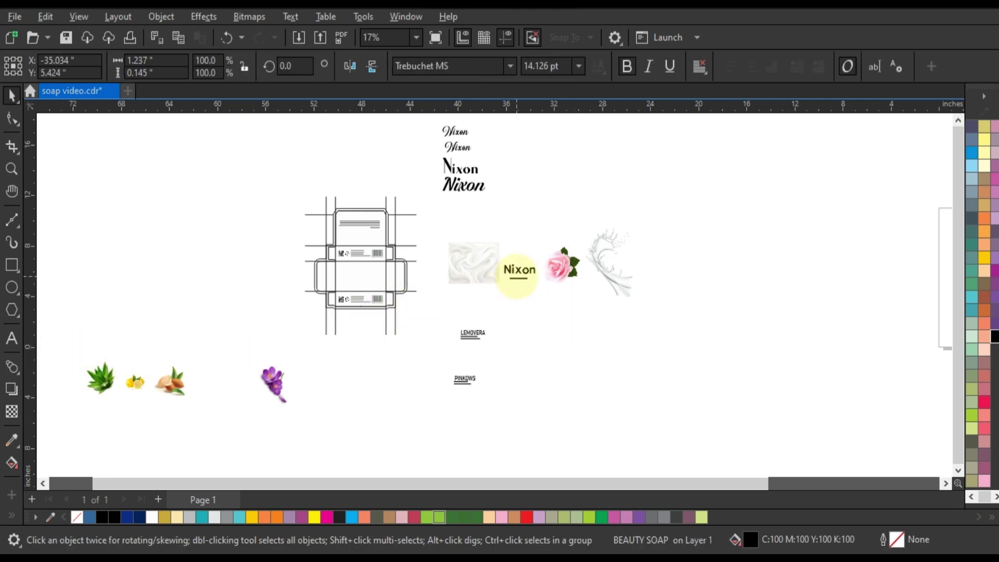
left_click(520, 305)
left_click(12, 168)
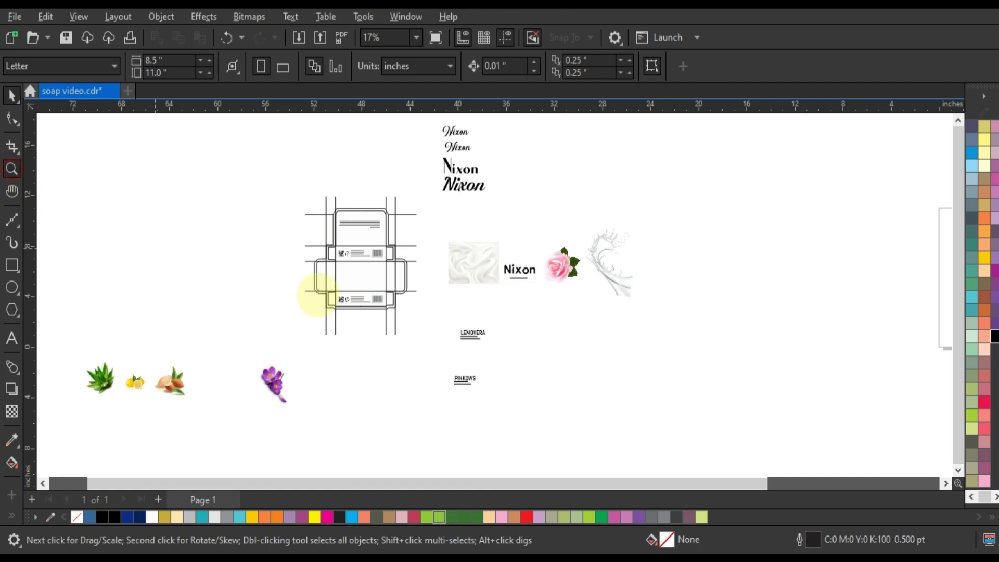
mouse_move(300, 256)
left_mouse_down()
mouse_move(443, 298)
mouse_move(429, 279)
left_mouse_up()
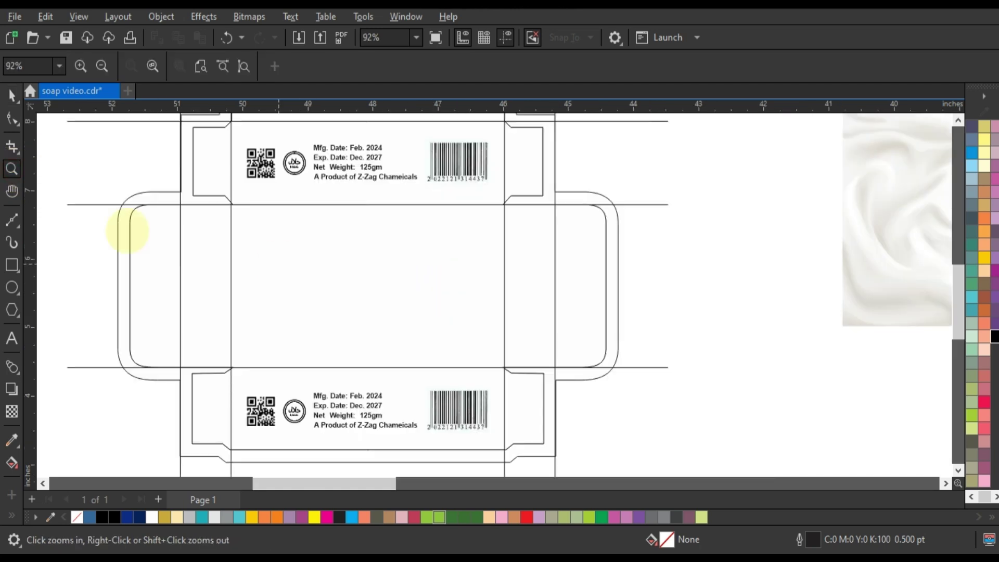
- Draw a rectangle over the dieline's front panel and widen it slightly left
left_click(12, 265)
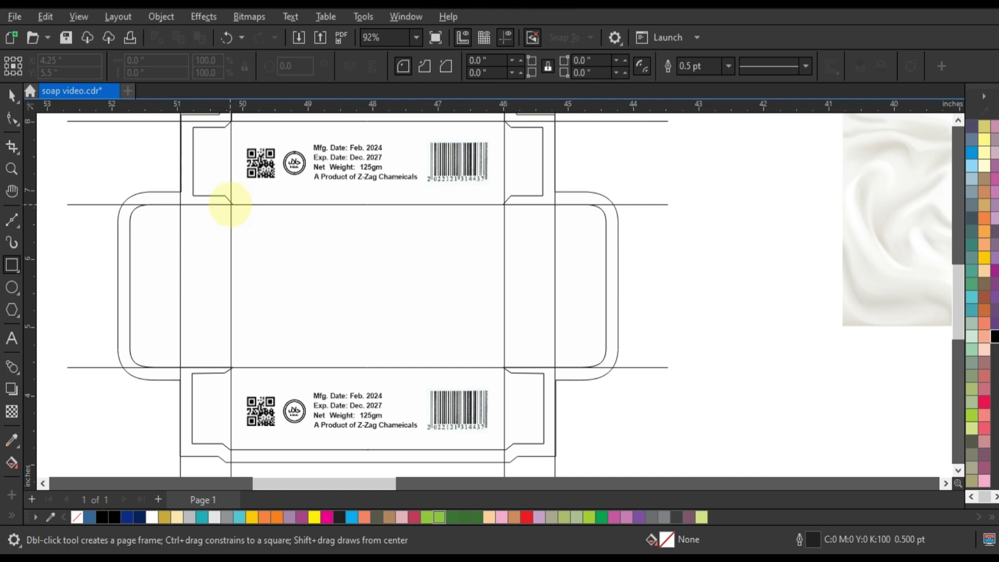
left_click_drag(232, 205, 502, 368)
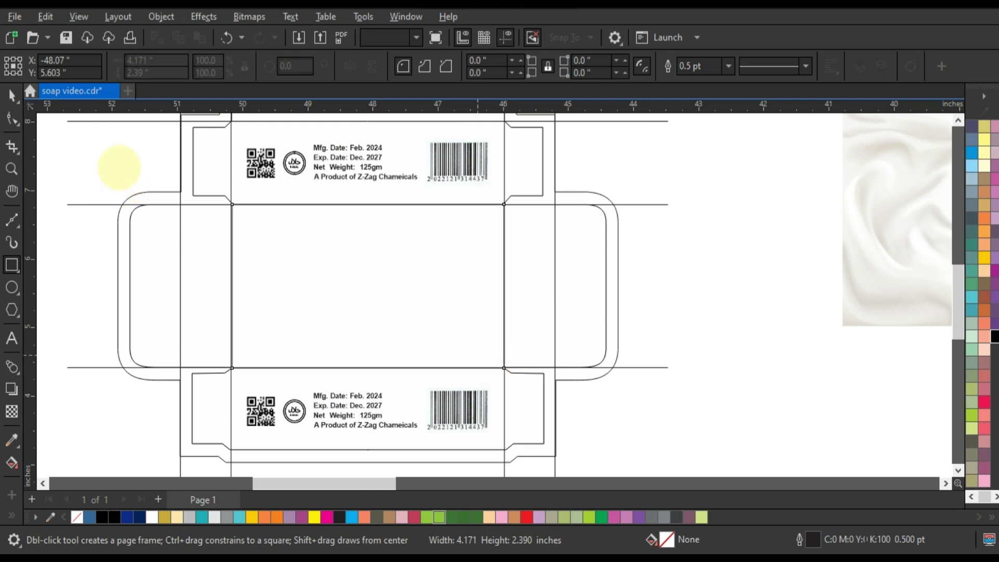
left_click(11, 96)
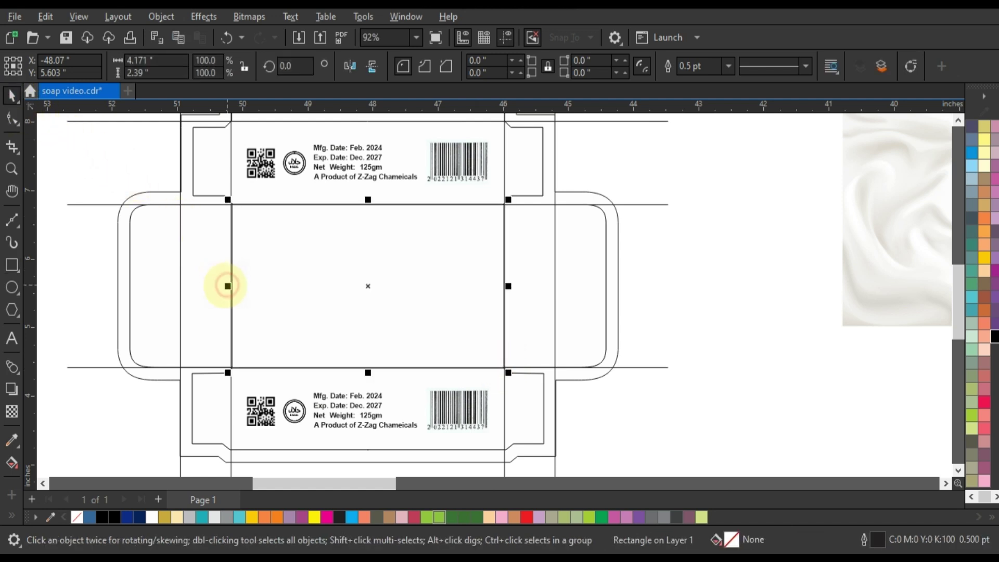
left_click_drag(228, 286, 225, 286)
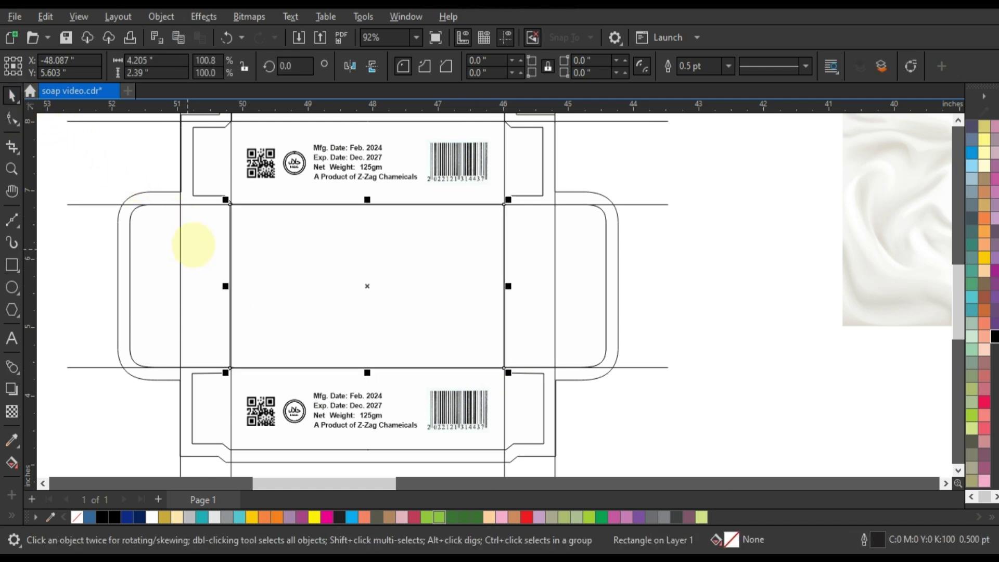
- Move the rectangle onto the swirl image and select both
scroll(286, 281, "down", 2)
left_click_drag(281, 259, 588, 224)
left_click_drag(473, 152, 712, 291)
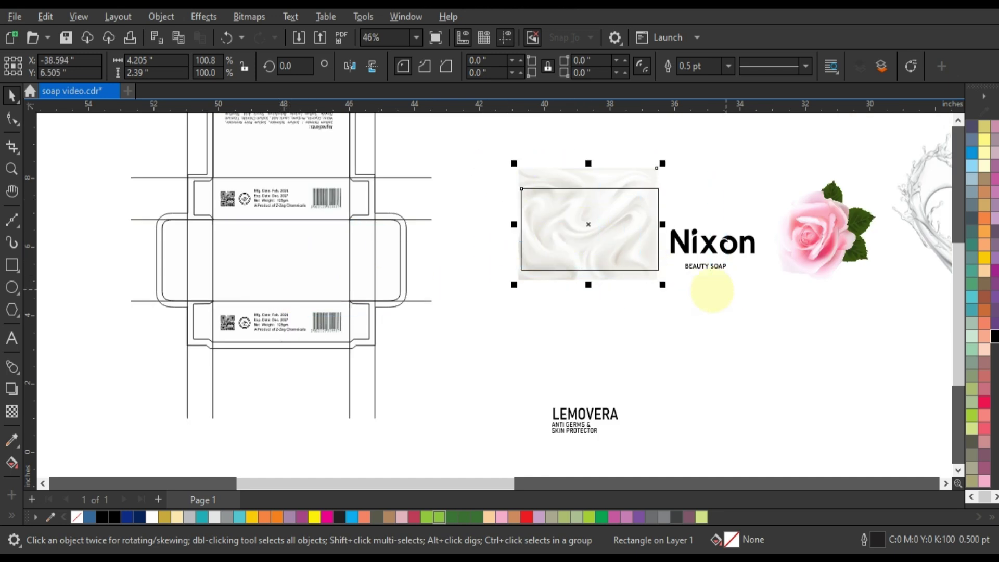
- Scale and stretch the swirl image so its edges match the rectangle
key("shift+F2")
key("Escape")
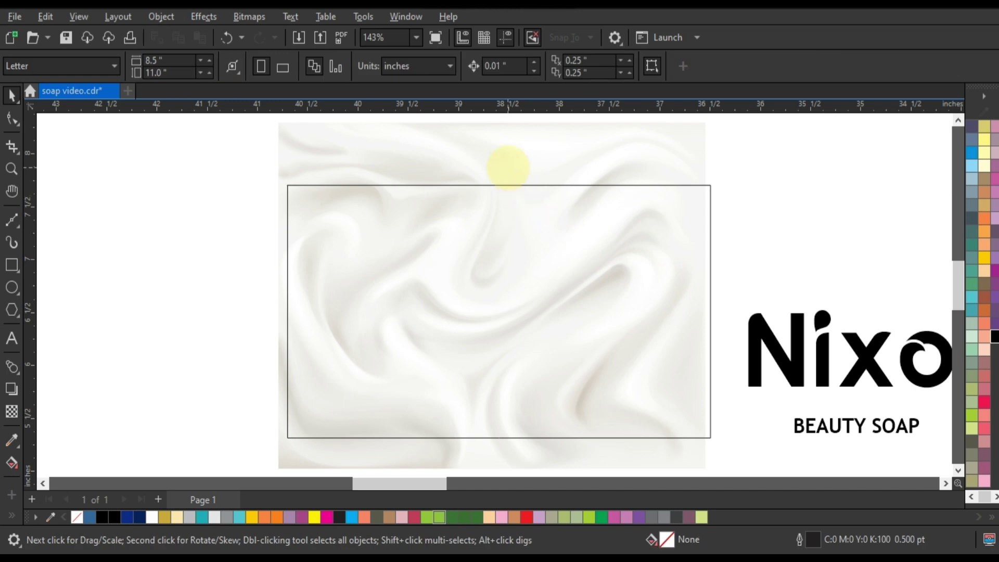
left_click(508, 168)
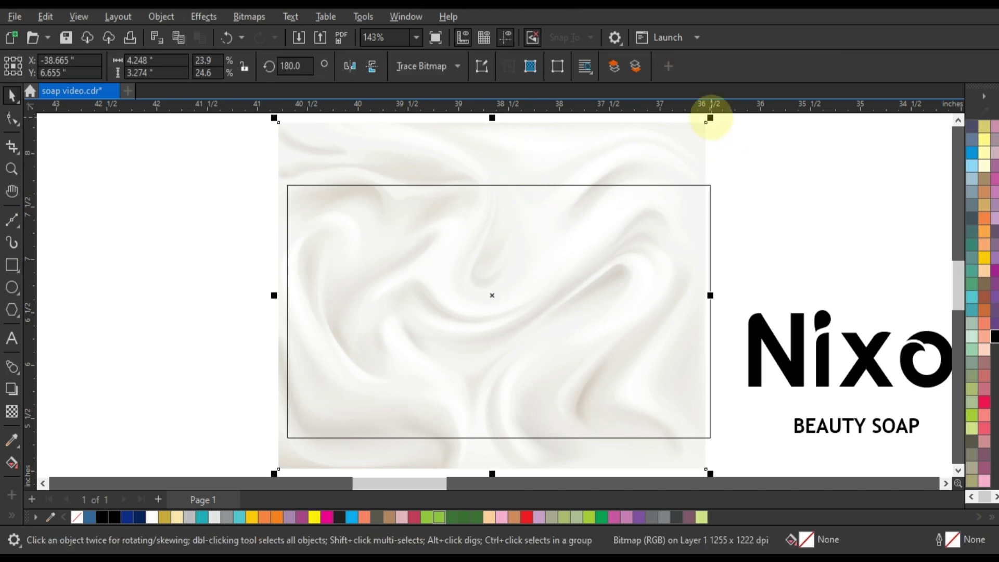
left_click_drag(709, 117, 692, 162)
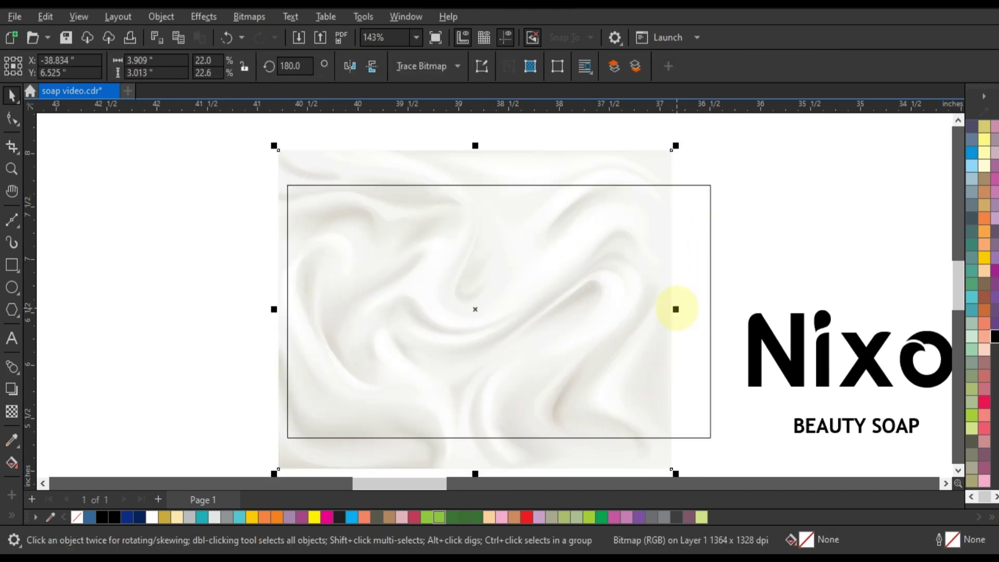
left_click_drag(674, 308, 714, 307)
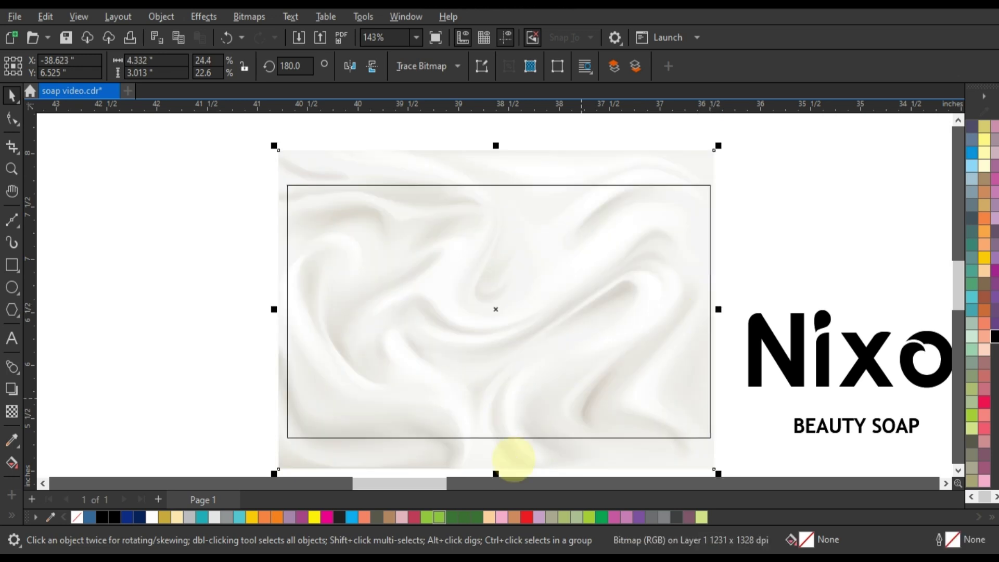
left_click_drag(496, 474, 502, 446)
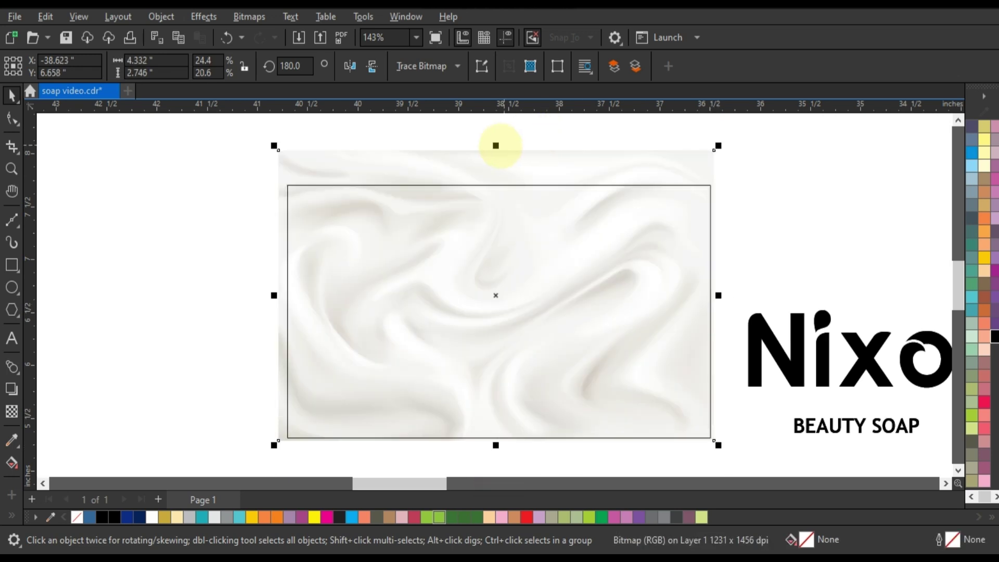
left_click_drag(498, 146, 496, 175)
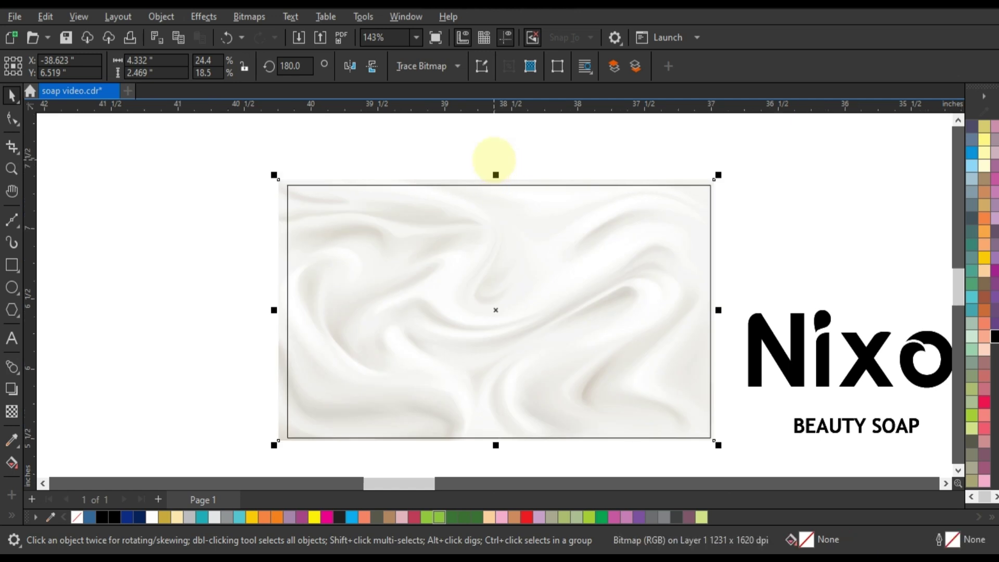
scroll(552, 228, "up", 2)
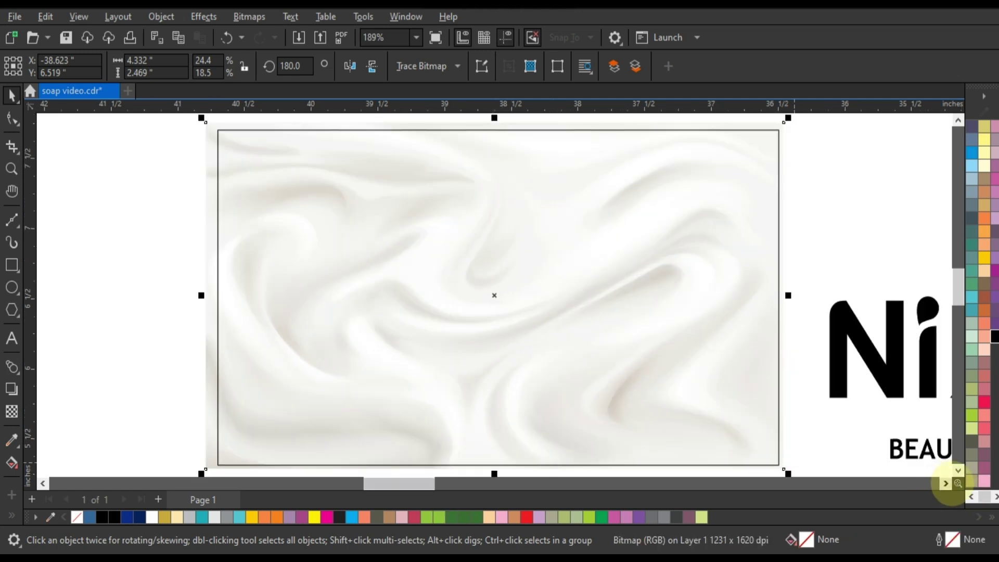
left_click(946, 483)
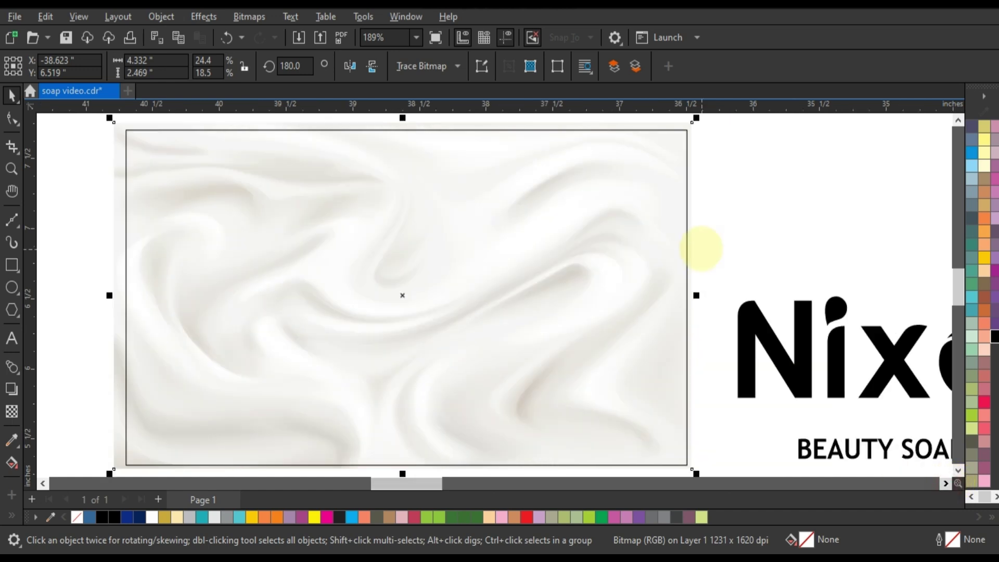
- PowerClip the swirl image inside the rectangle
left_click(703, 190)
left_click(690, 126)
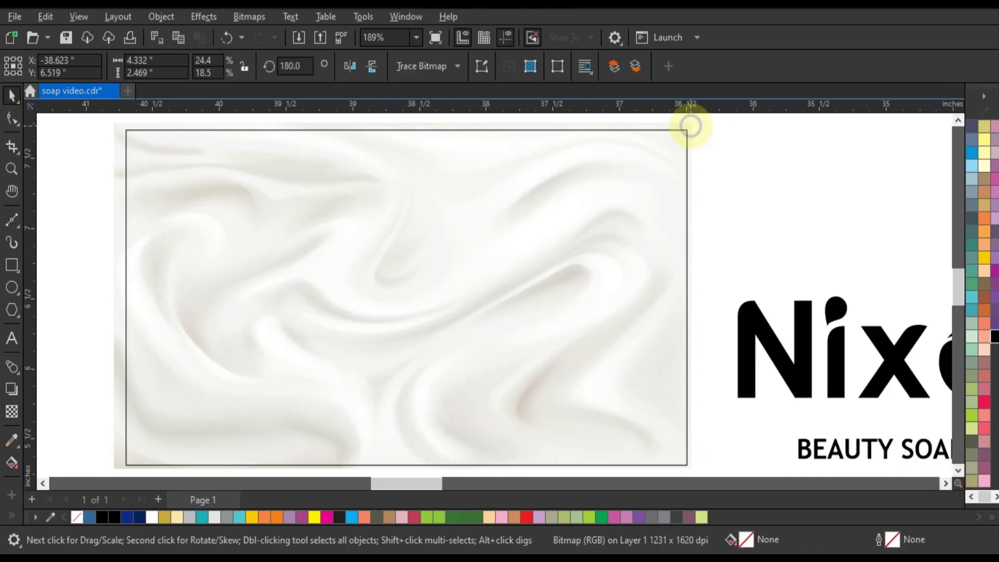
right_click(684, 126)
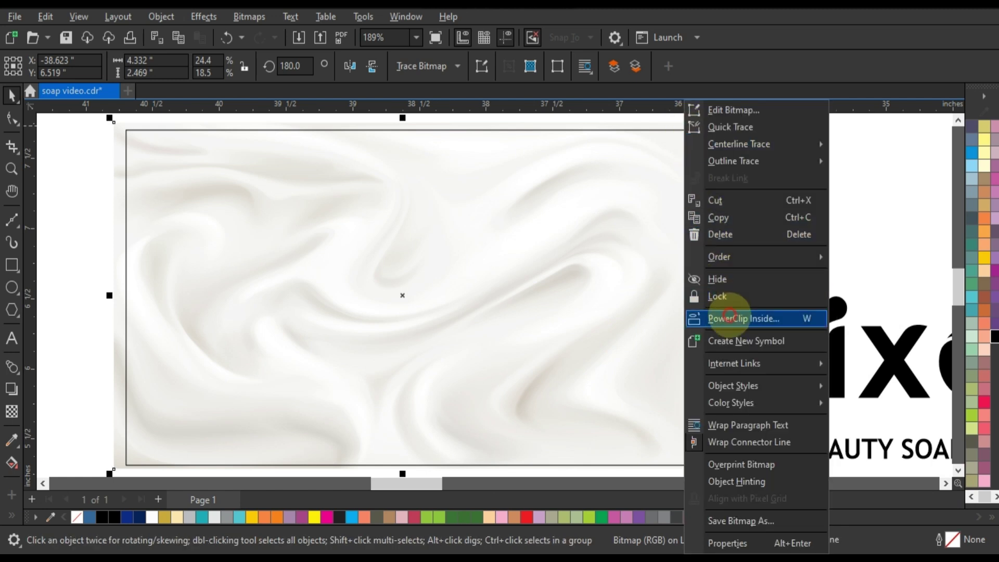
left_click(729, 317)
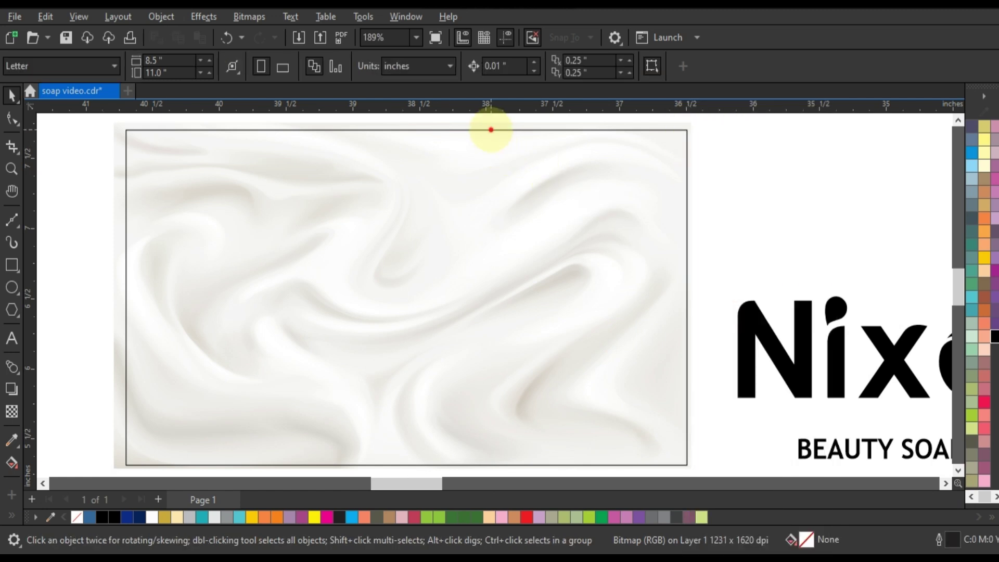
left_click(491, 130)
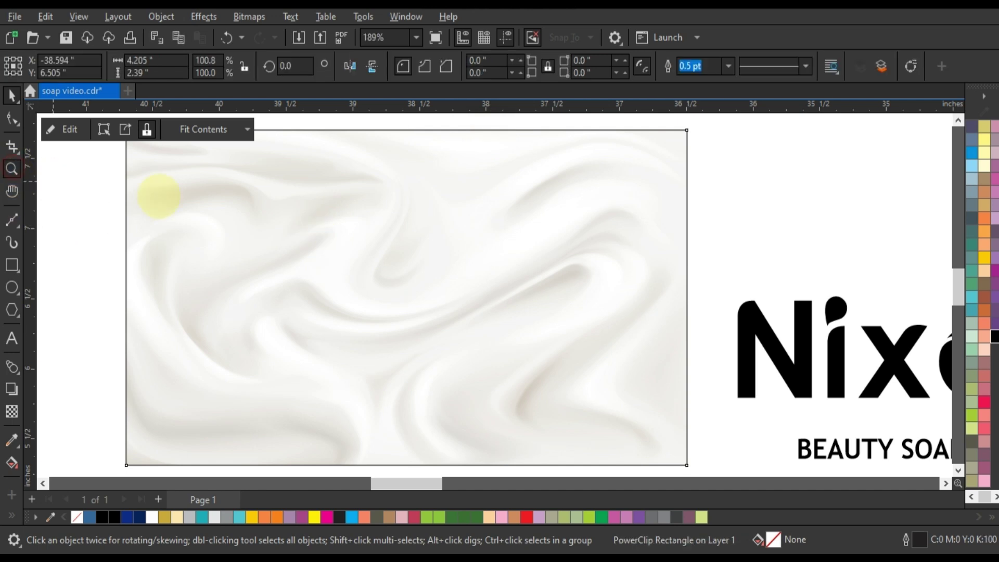
- Zoom in and out to check the clipped rectangle's edges
key("z")
right_click(161, 196)
mouse_move(284, 199)
left_mouse_down()
mouse_move(637, 393)
mouse_move(662, 398)
left_mouse_up()
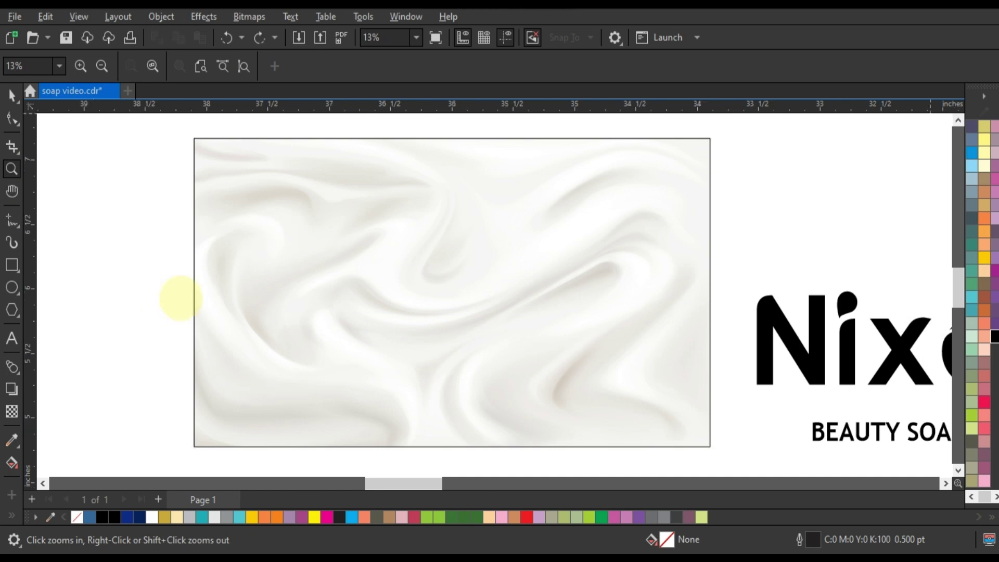
key("ctrl+z")
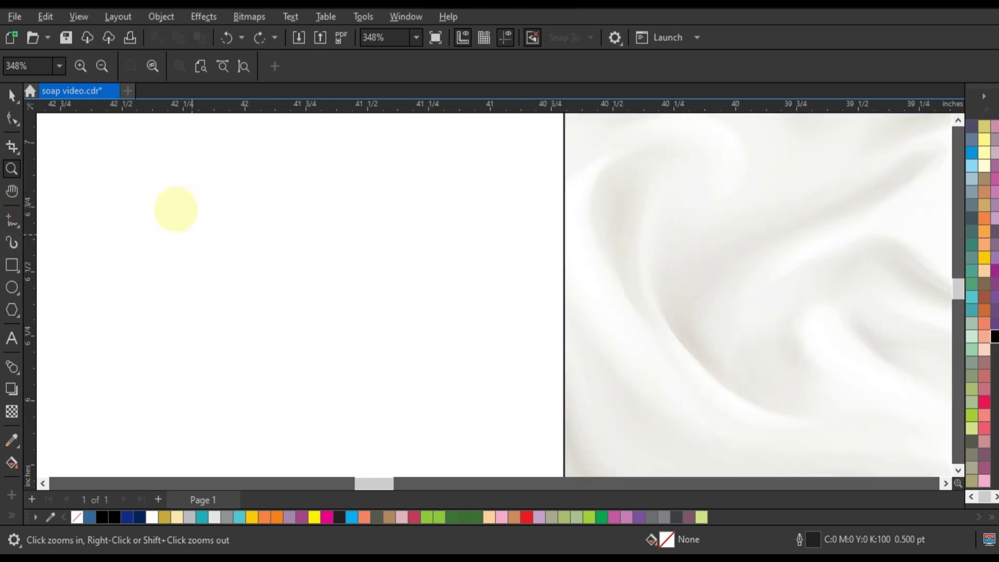
key("F3")
key("F3")
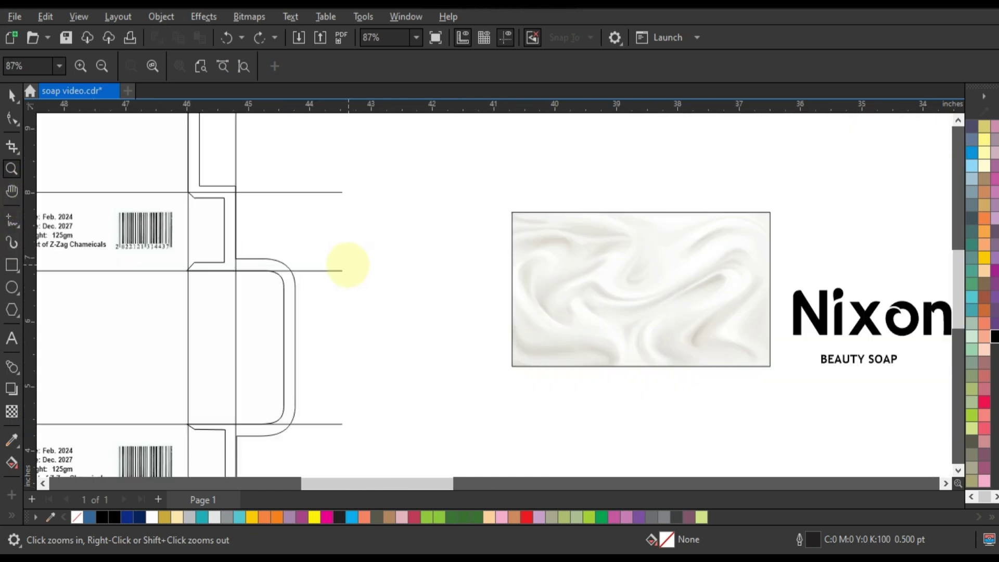
- Draw a straight 2.0 pt line from the rectangle's top edge to its bottom edge
left_click_drag(491, 207, 807, 385)
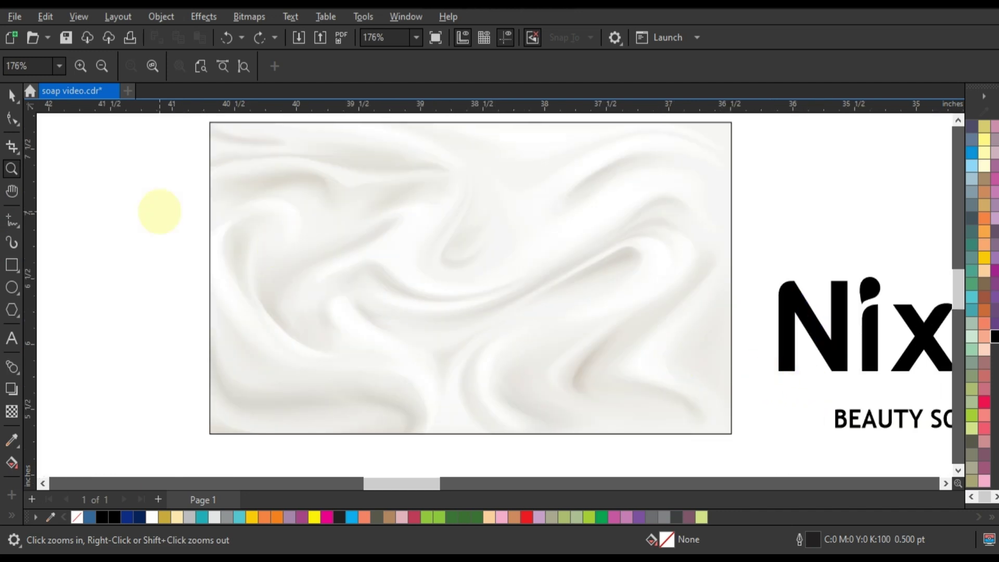
left_click(11, 220)
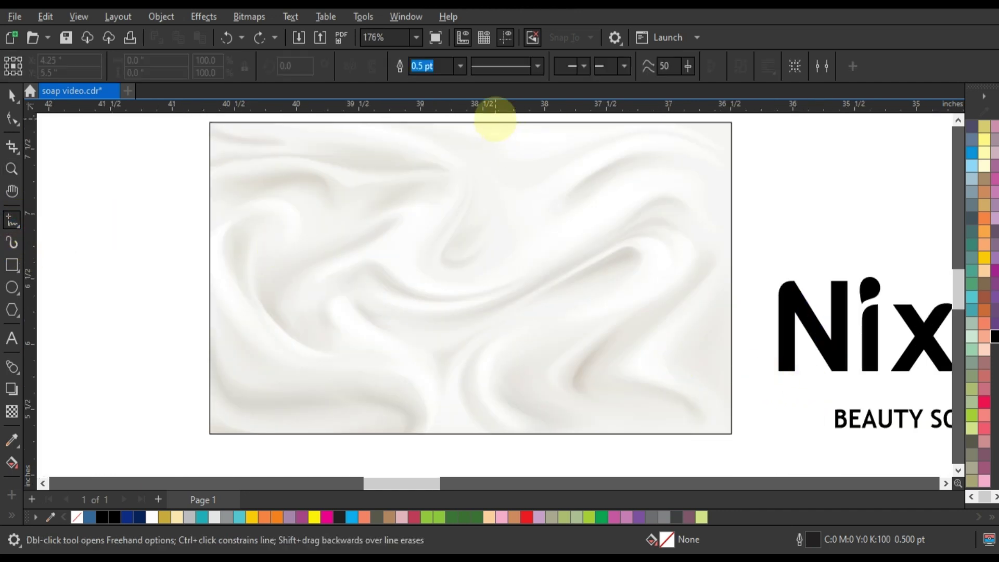
left_click(493, 118)
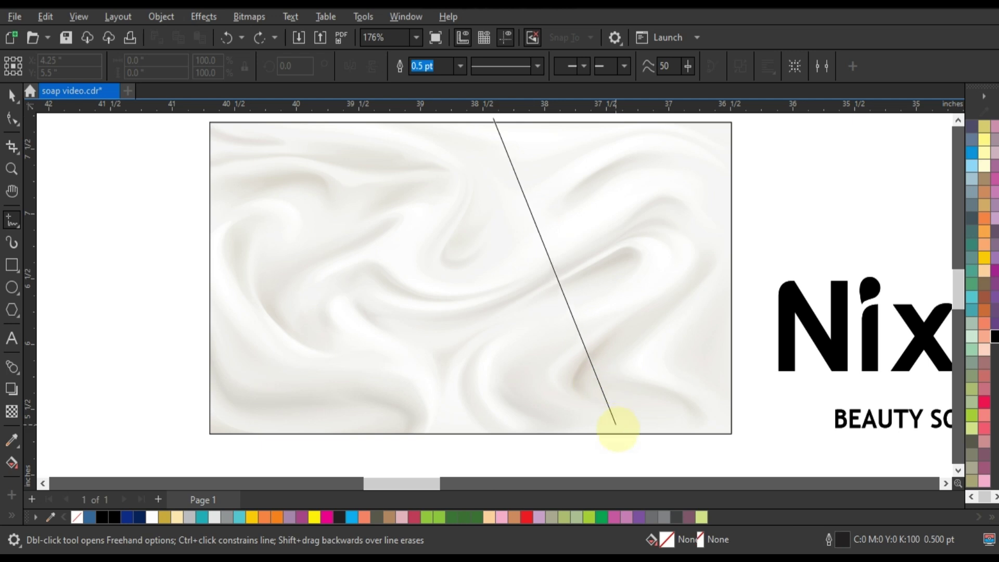
left_click(622, 439)
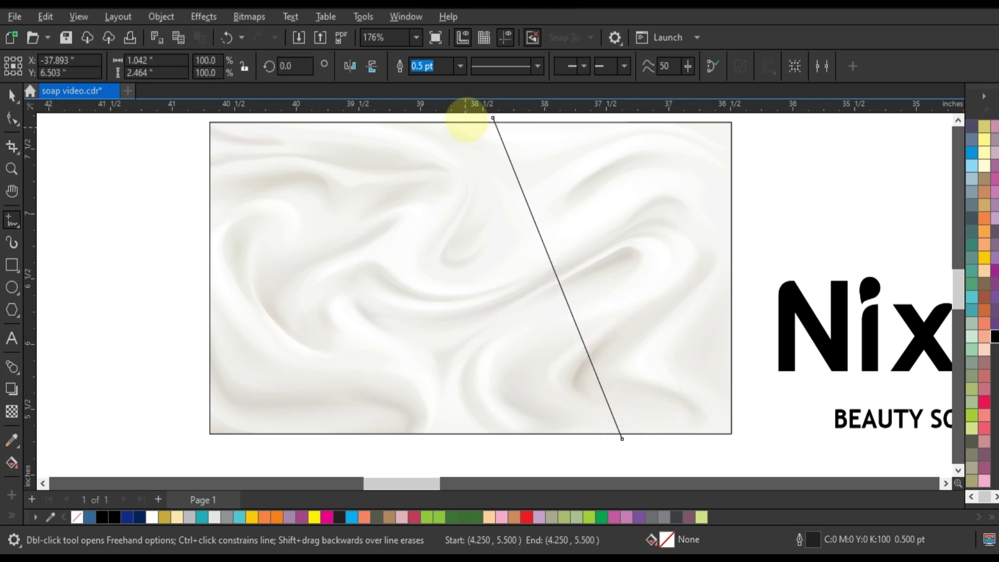
left_click(460, 66)
left_click(436, 151)
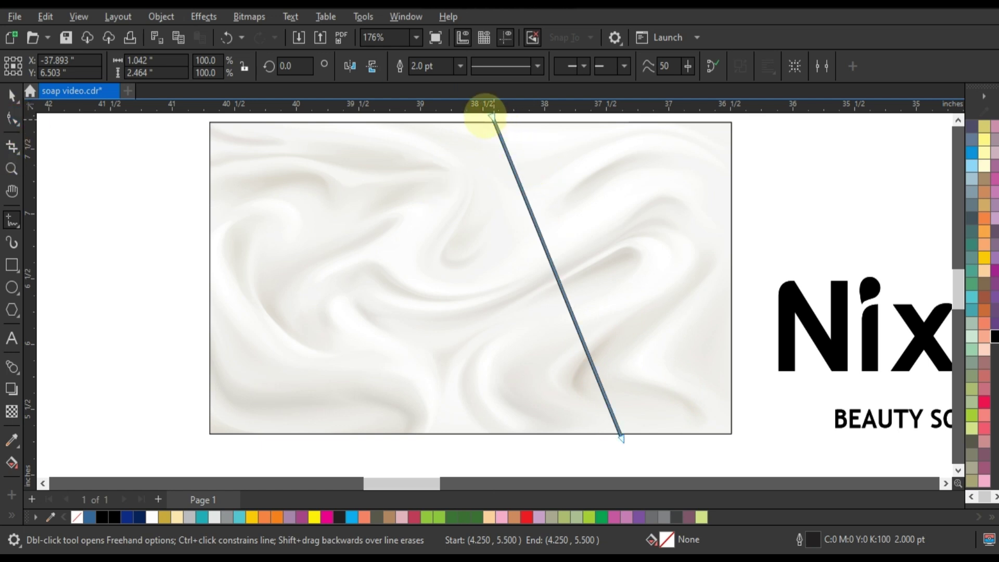
- Convert the line to a curve and bend it into a gentle arc
key("F10")
left_click_drag(486, 116, 645, 442)
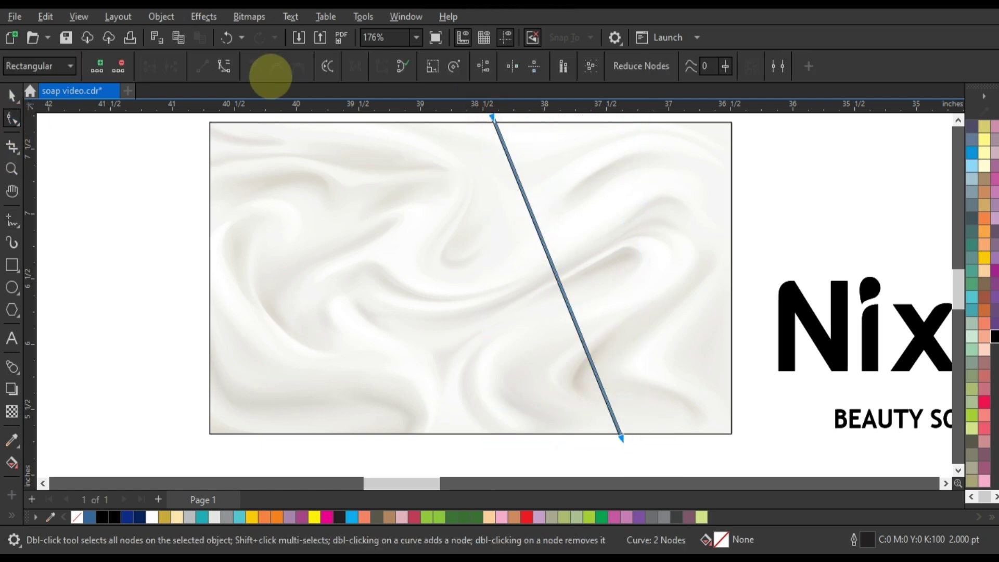
left_click(224, 65)
scroll(937, 131, "up", 1)
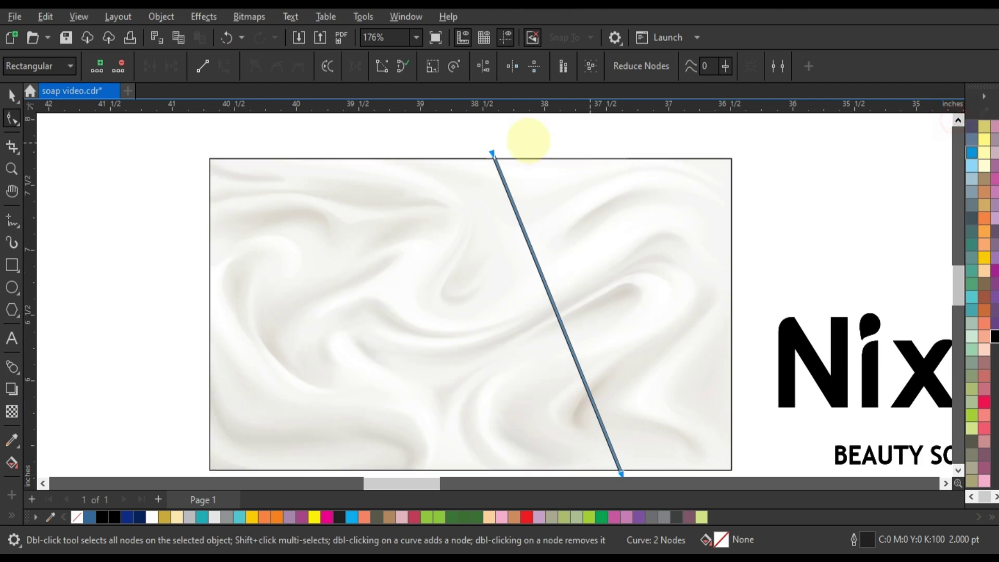
left_click_drag(478, 135, 532, 198)
left_click_drag(536, 259, 579, 371)
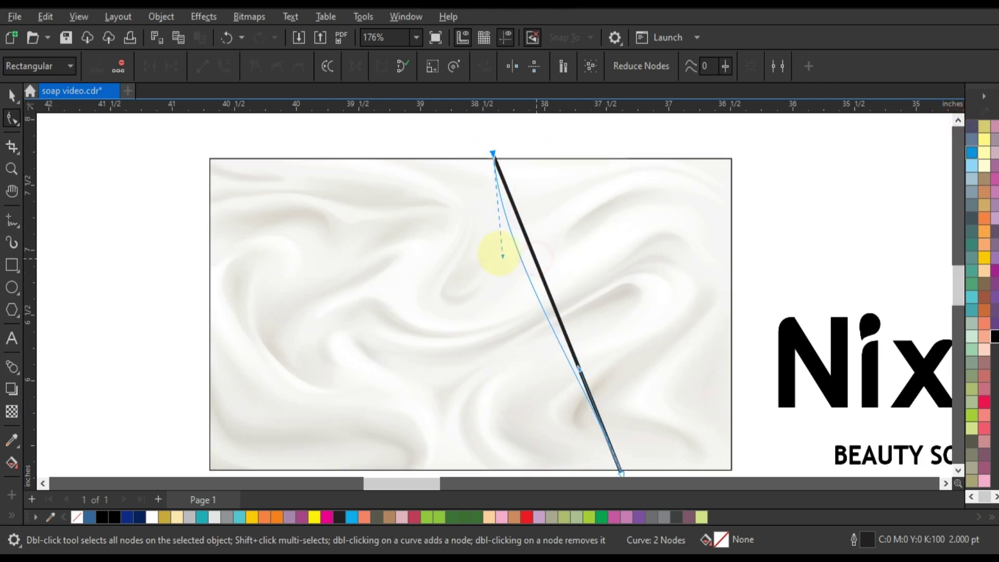
left_click_drag(528, 389, 505, 404)
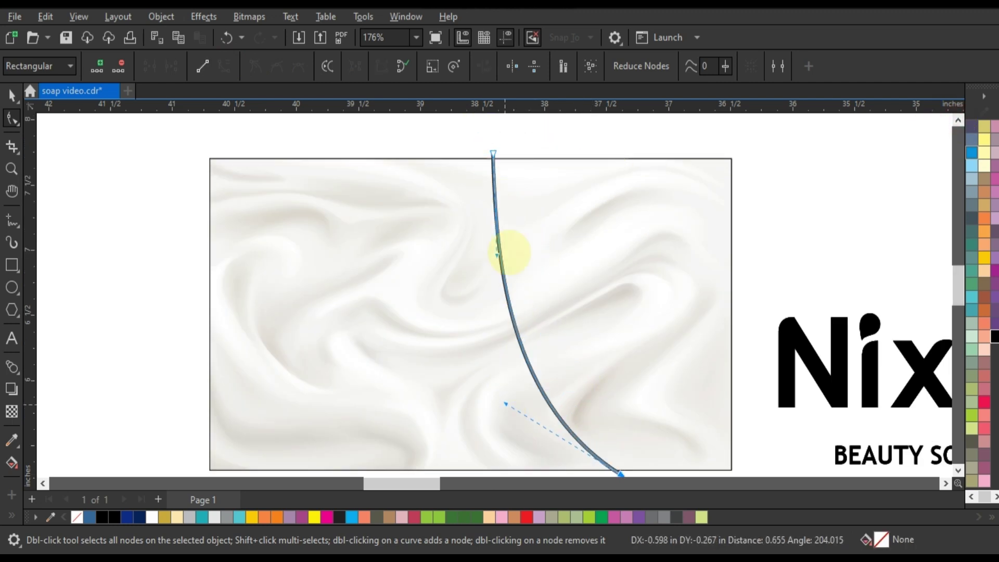
left_click_drag(497, 255, 456, 241)
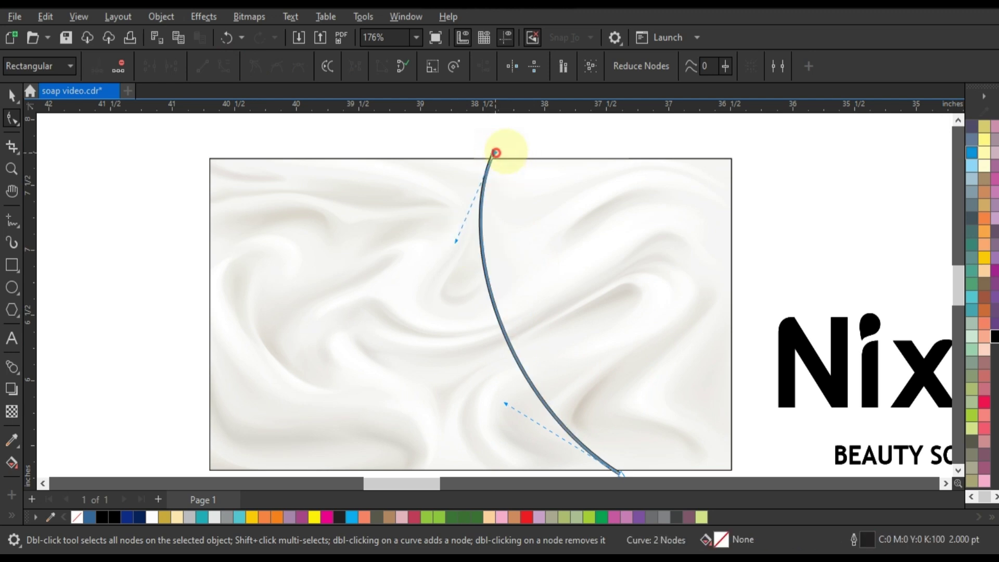
left_click_drag(495, 151, 533, 147)
left_click_drag(495, 234, 484, 235)
left_click_drag(532, 147, 516, 148)
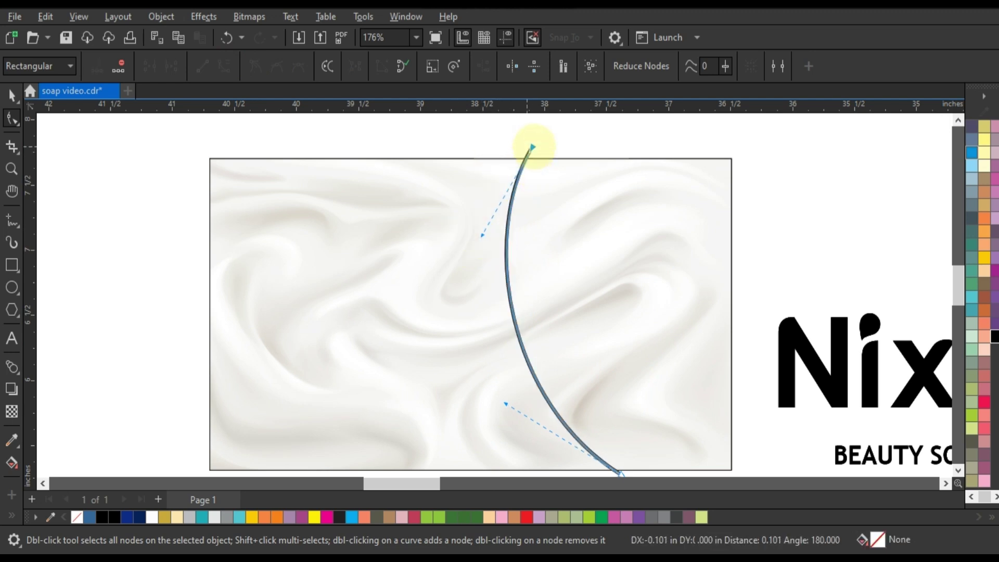
left_click(11, 168)
- Skew the arc to the right, leaving a duplicate copy
right_click(276, 200)
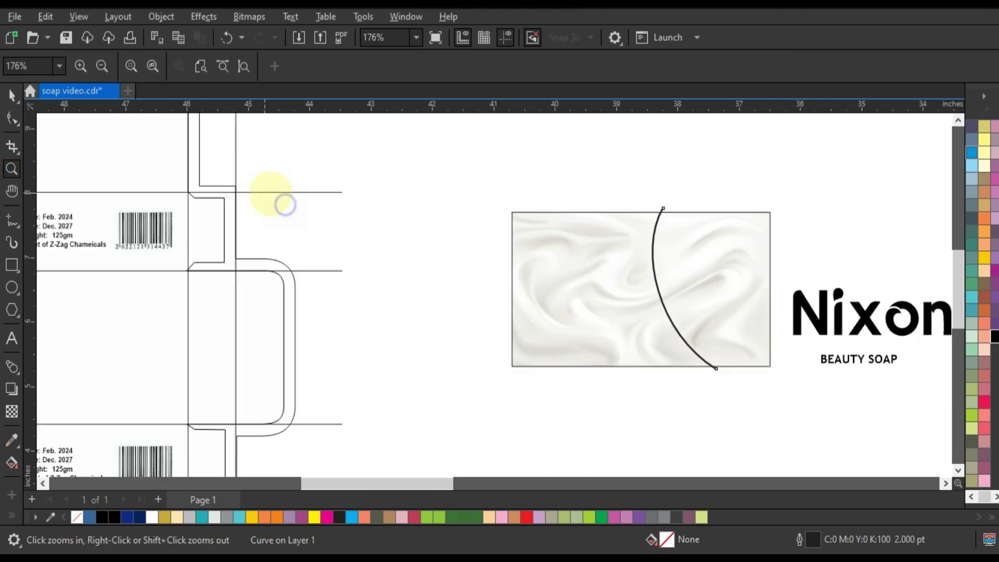
left_click_drag(504, 197, 824, 388)
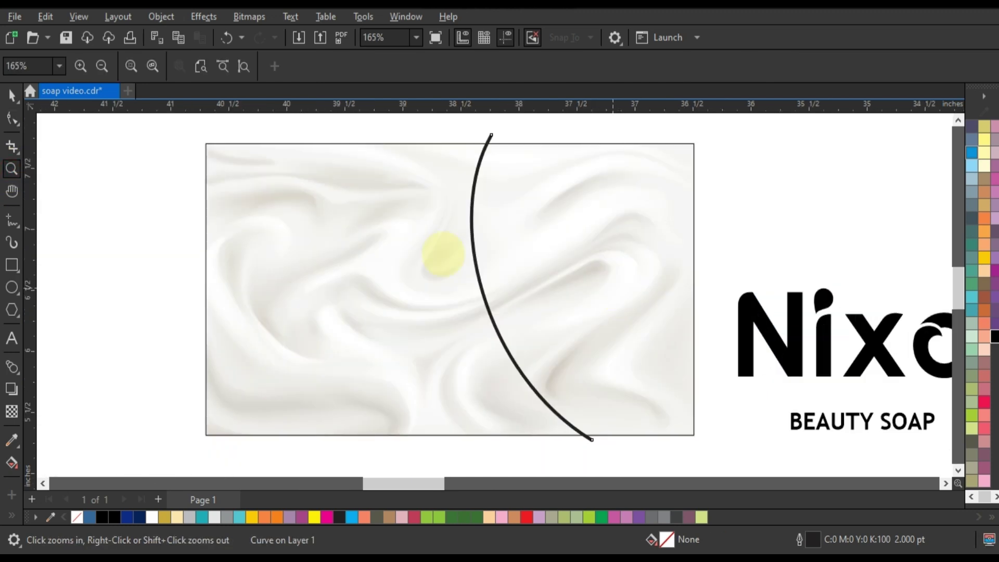
left_click(12, 95)
left_click(560, 412)
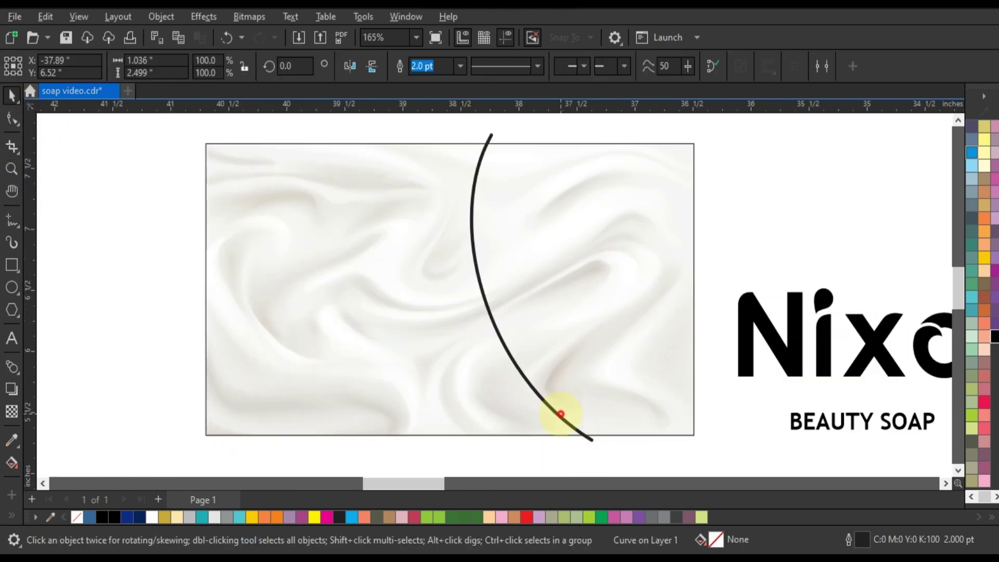
left_click_drag(532, 445, 545, 445)
left_click_drag(539, 127, 561, 132)
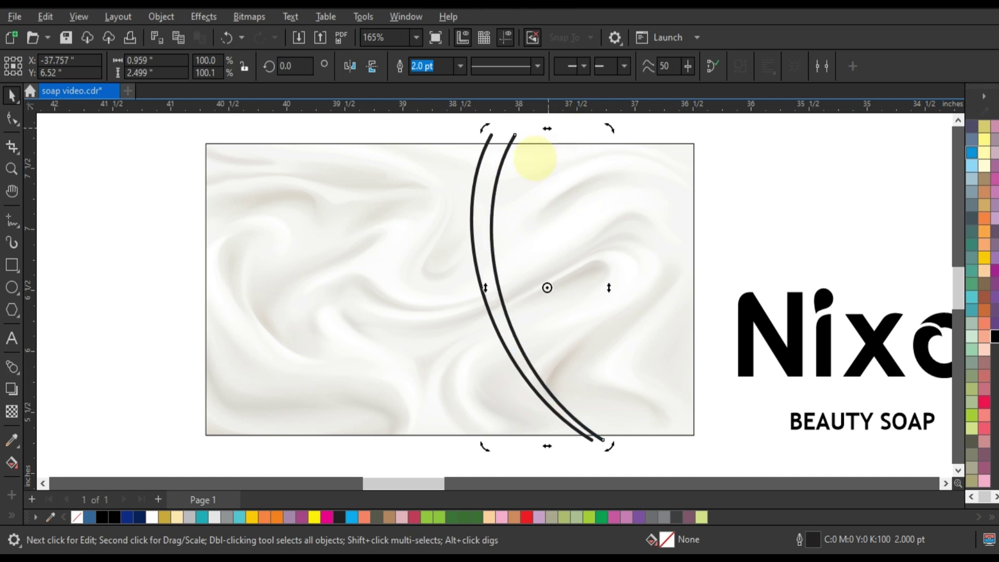
- Skew the left curve leftward, leaving another copy for three parallel arcs
left_click(480, 154)
left_click(491, 136)
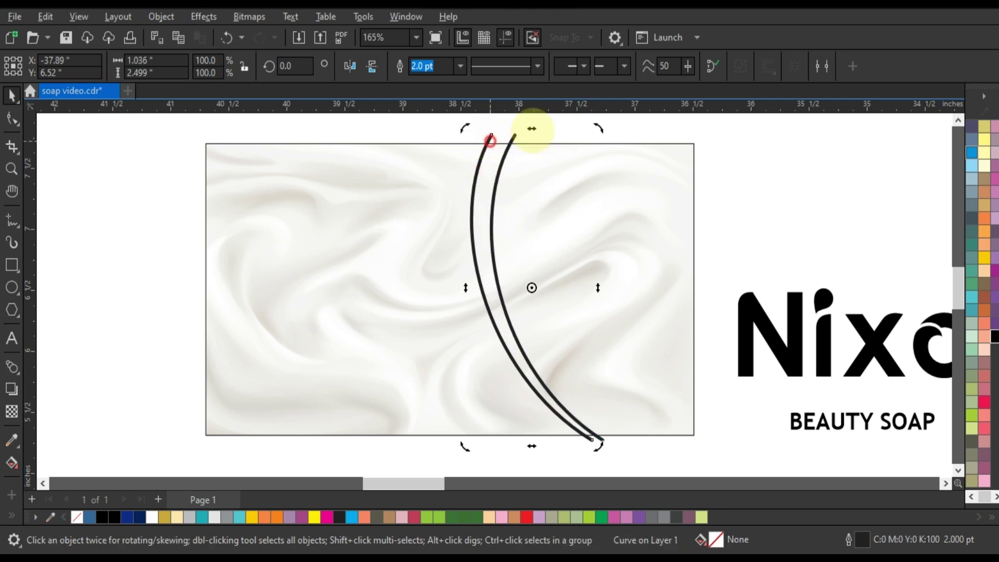
left_click_drag(531, 128, 519, 129)
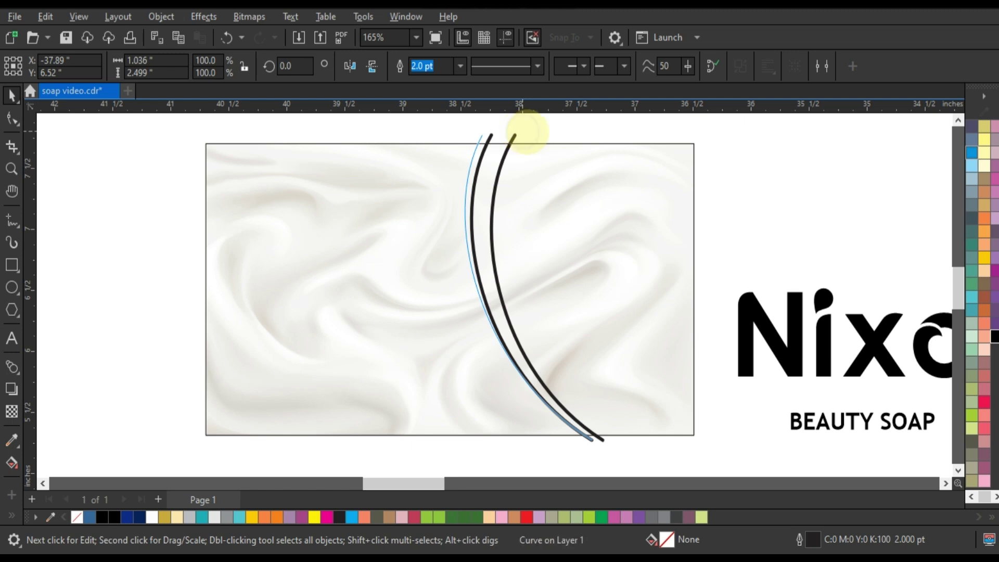
left_click_drag(527, 131, 523, 131)
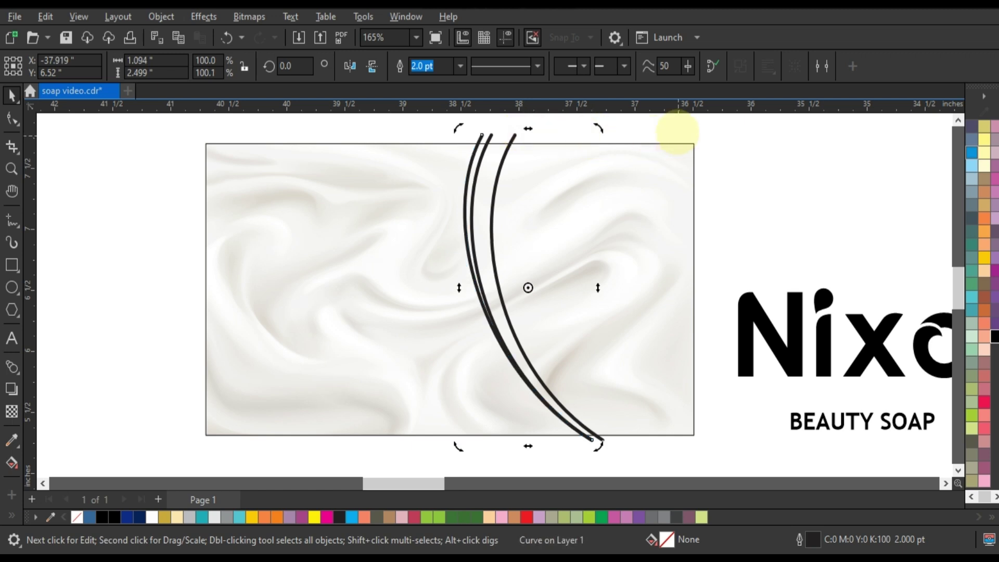
left_click(677, 132)
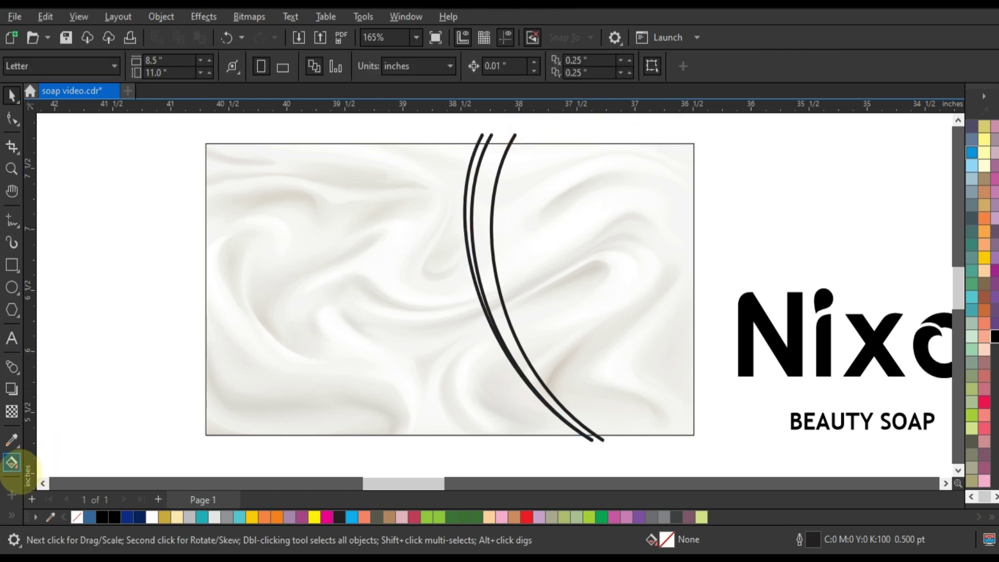
- Smart Fill the region right of the arcs and the strip between them, then colour the large region Light Purple
left_click(12, 516)
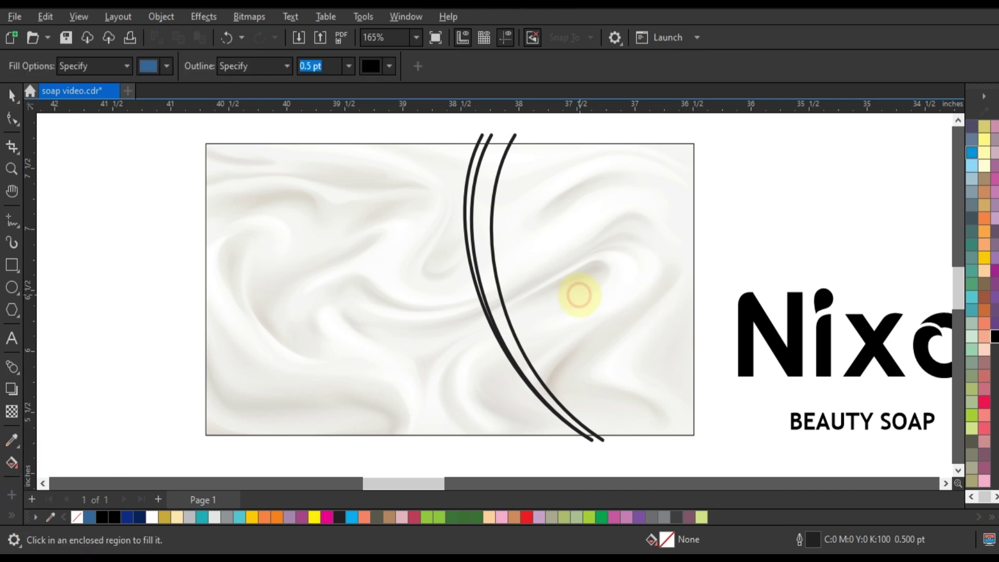
left_click(582, 290)
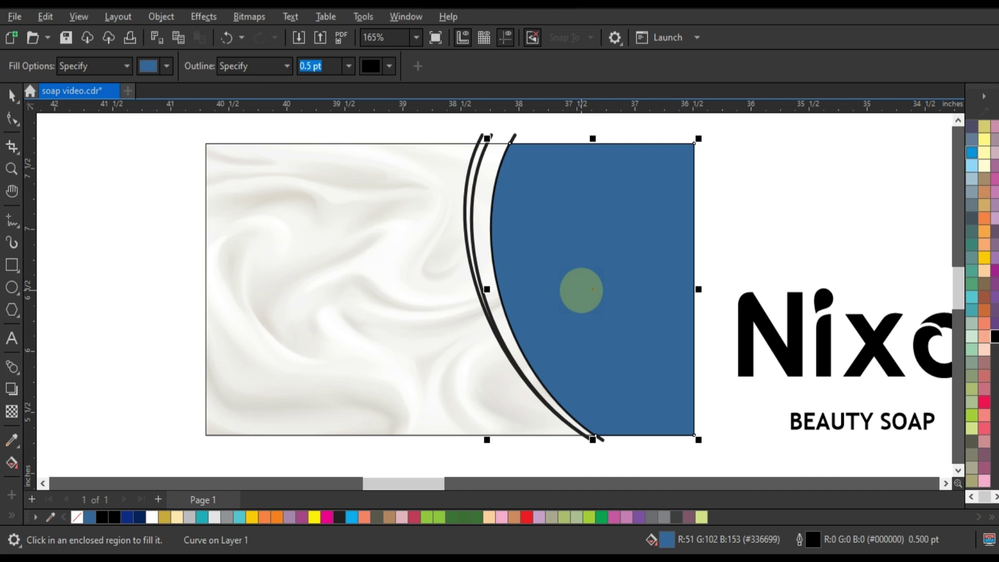
left_click(484, 229)
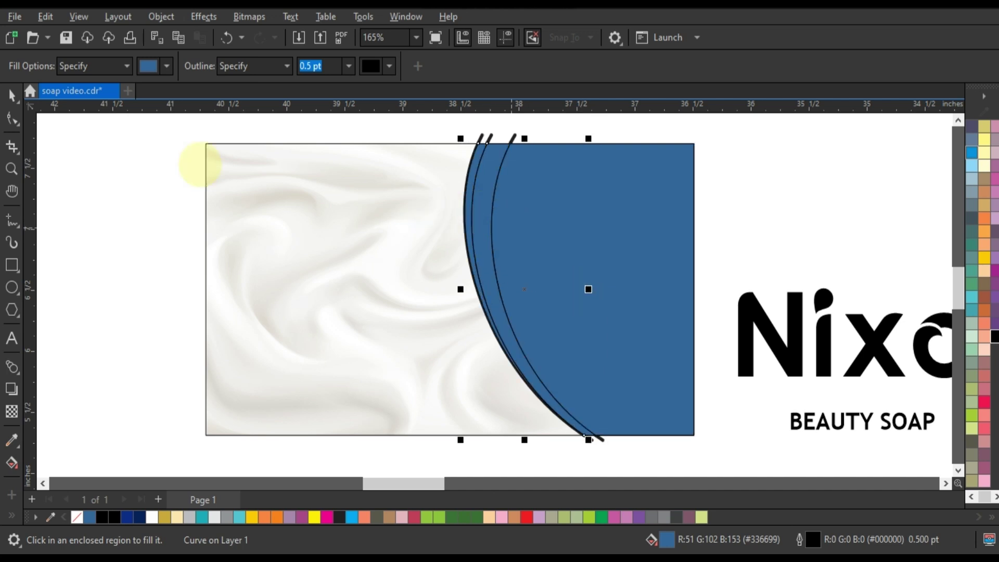
left_click(11, 95)
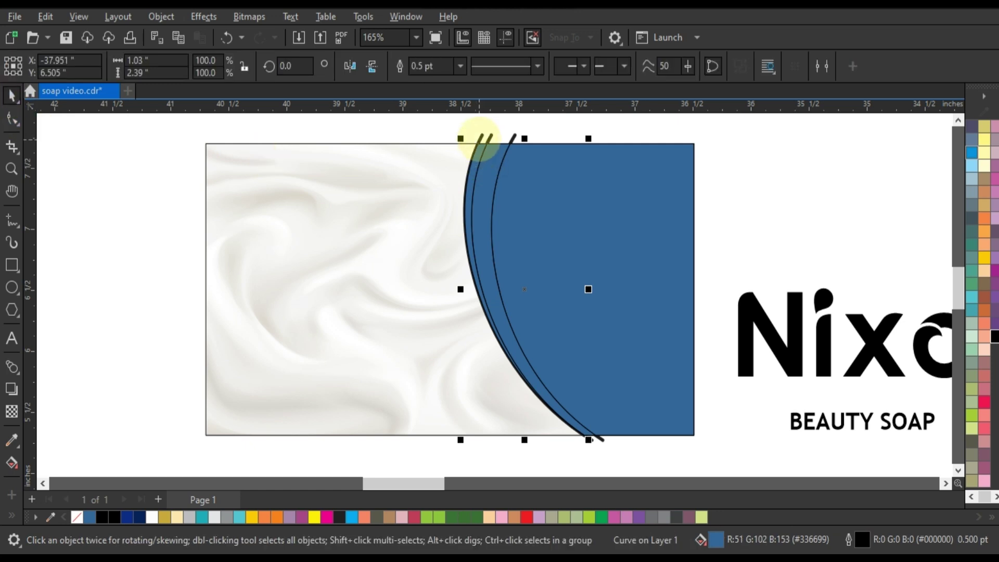
left_click(478, 139)
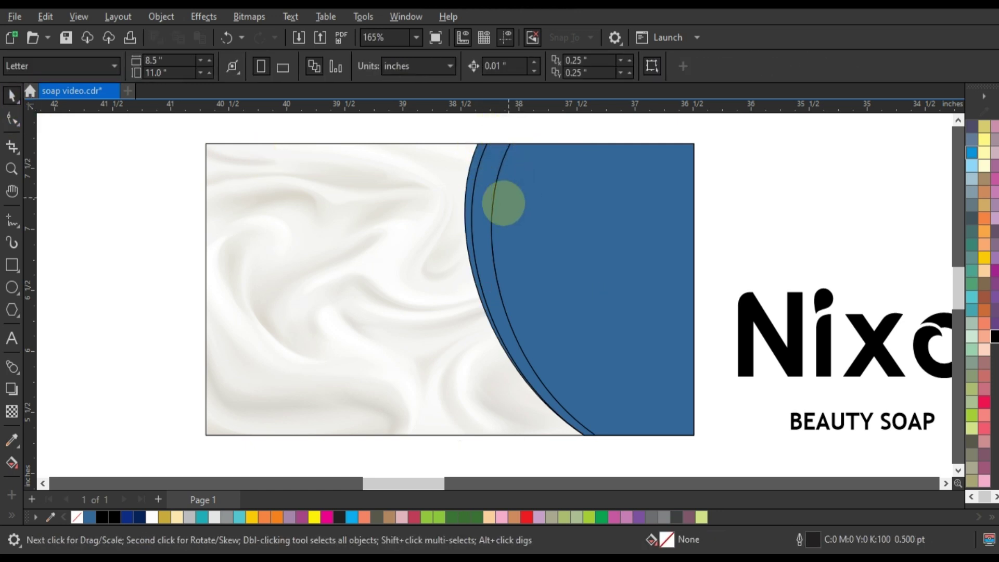
left_click(585, 274)
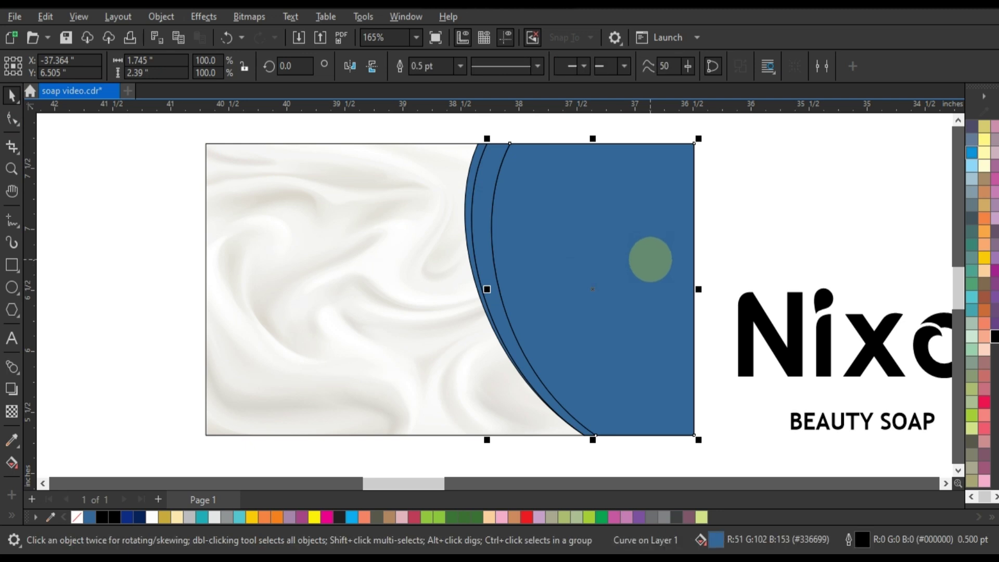
left_click(626, 516)
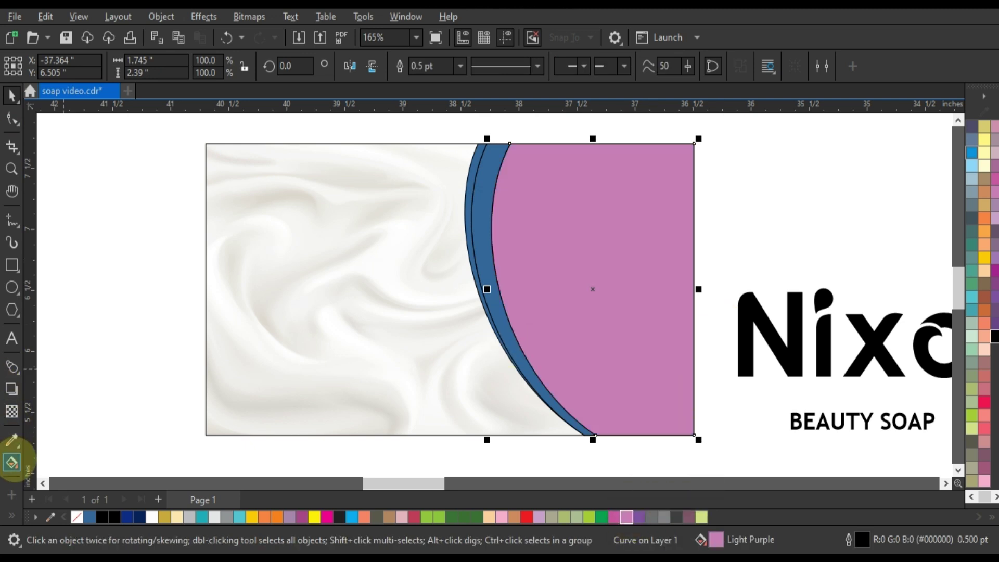
left_click(12, 462)
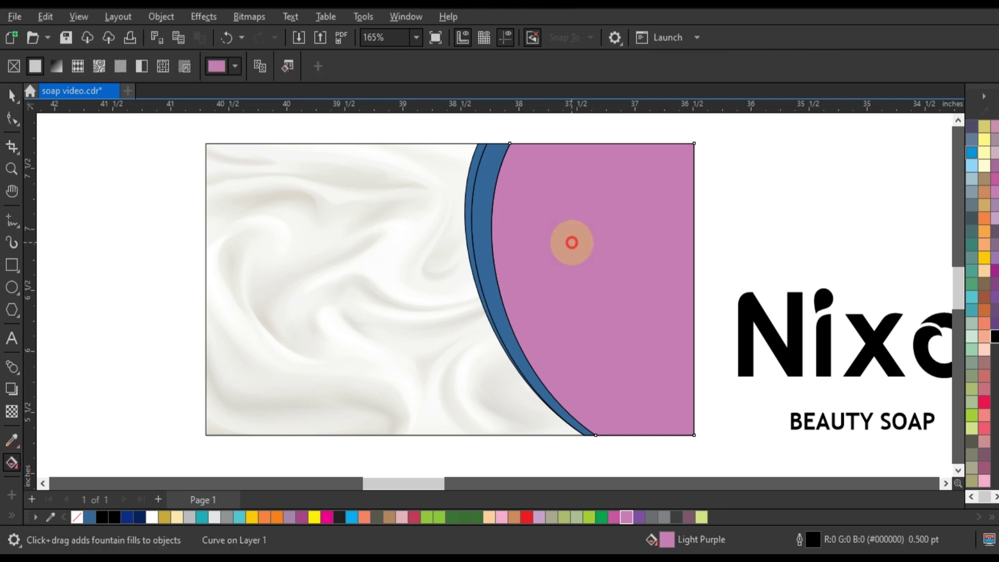
- Give the large region a radial gradient, white at centre and pink at the outer edge
left_click_drag(572, 242, 622, 348)
left_click(628, 362)
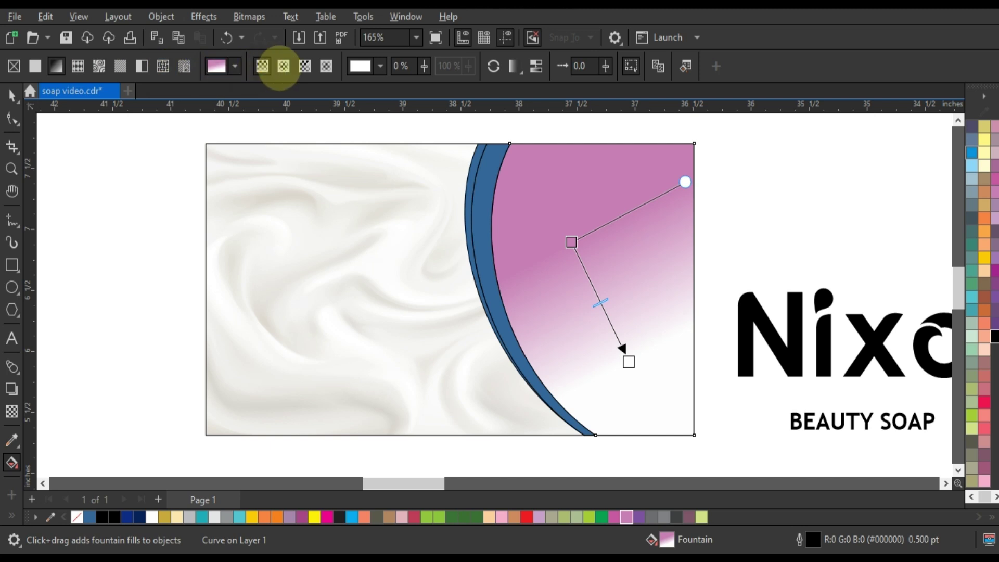
left_click(283, 66)
left_click_drag(925, 278, 600, 302)
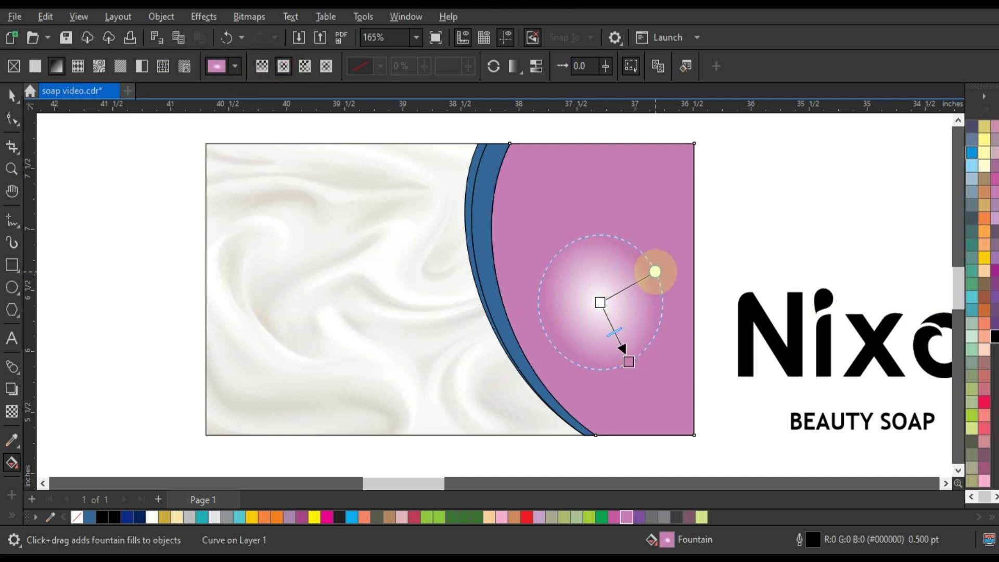
left_click_drag(629, 362, 696, 431)
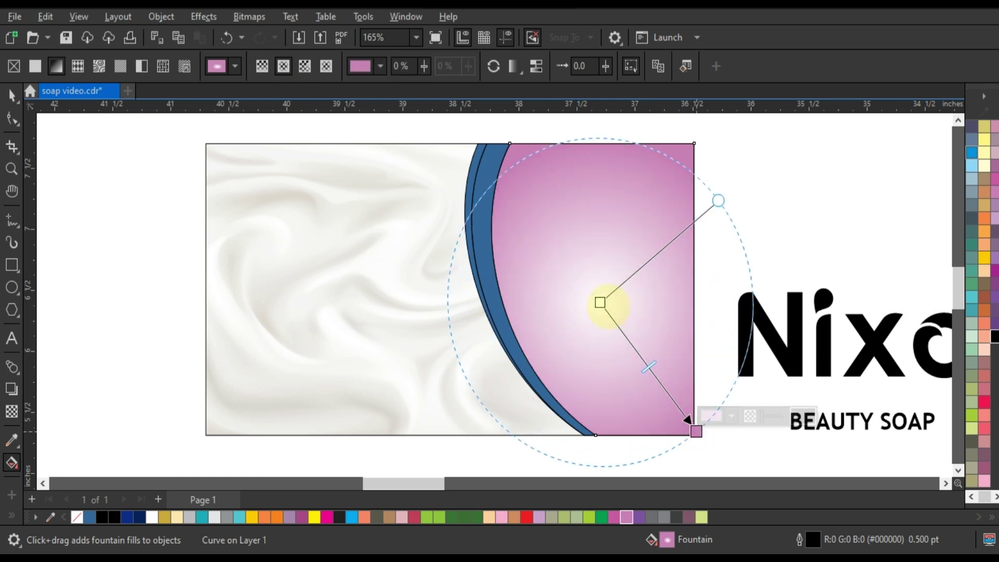
left_click_drag(600, 302, 603, 287)
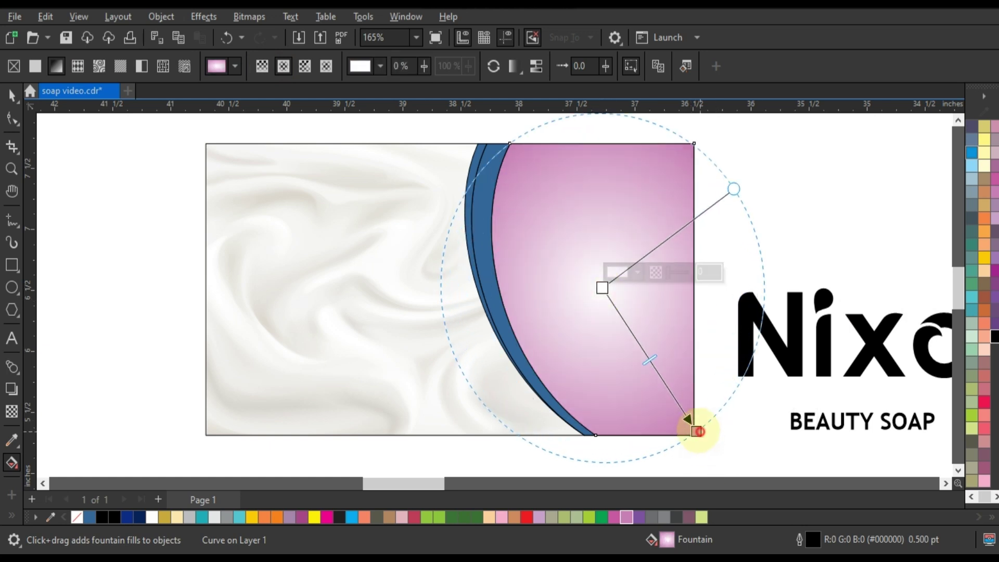
left_click_drag(697, 431, 693, 421)
left_click(687, 413)
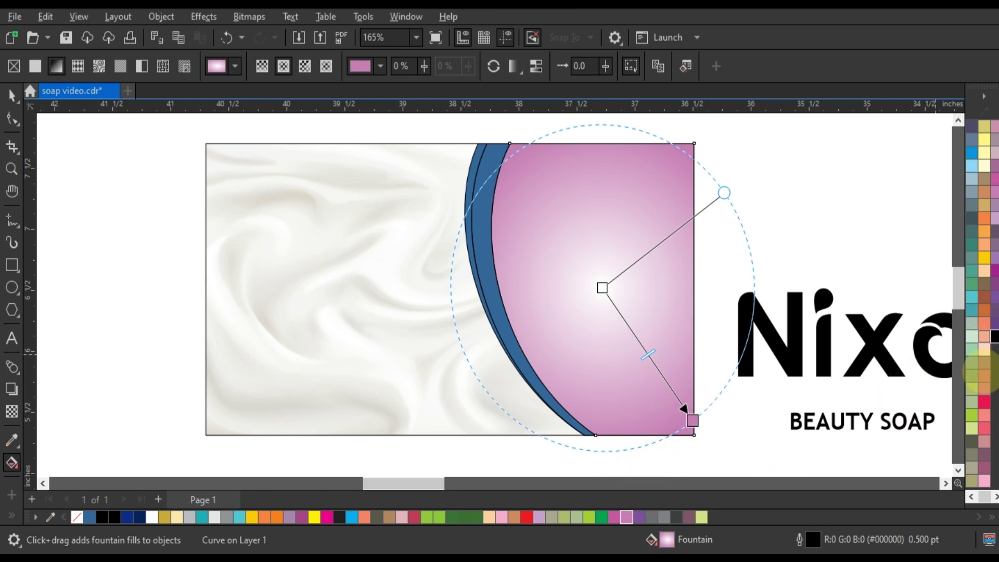
scroll(983, 377, "up", 3)
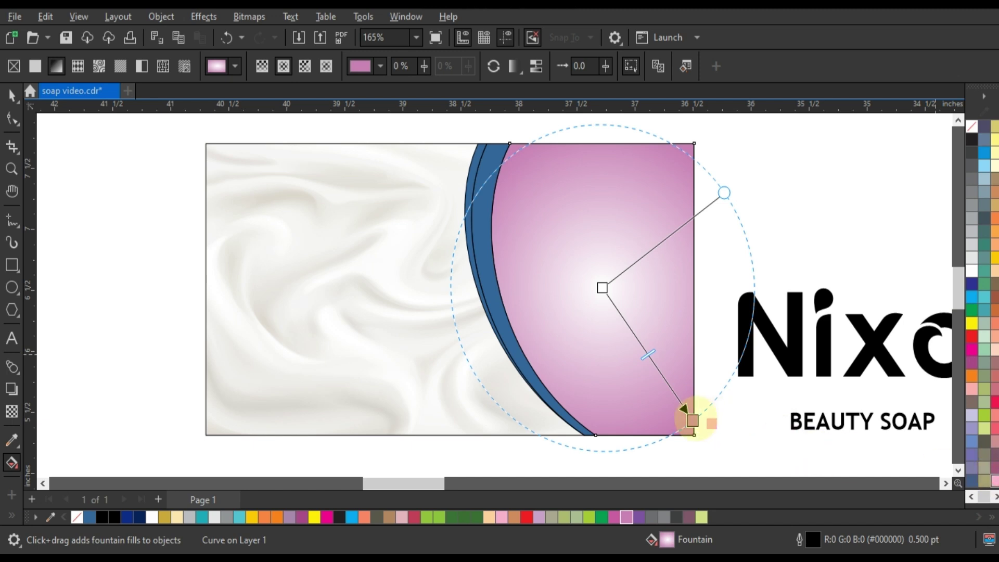
left_click_drag(986, 471, 684, 408)
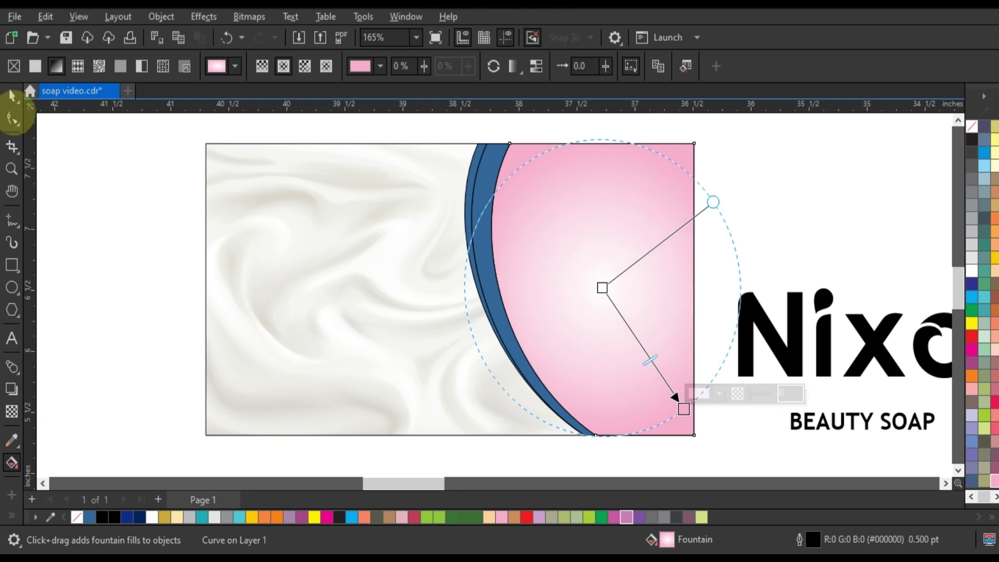
- Recolour the inner strip mauve and the outer strip purple, and remove their outlines
left_click(11, 96)
left_click(486, 179)
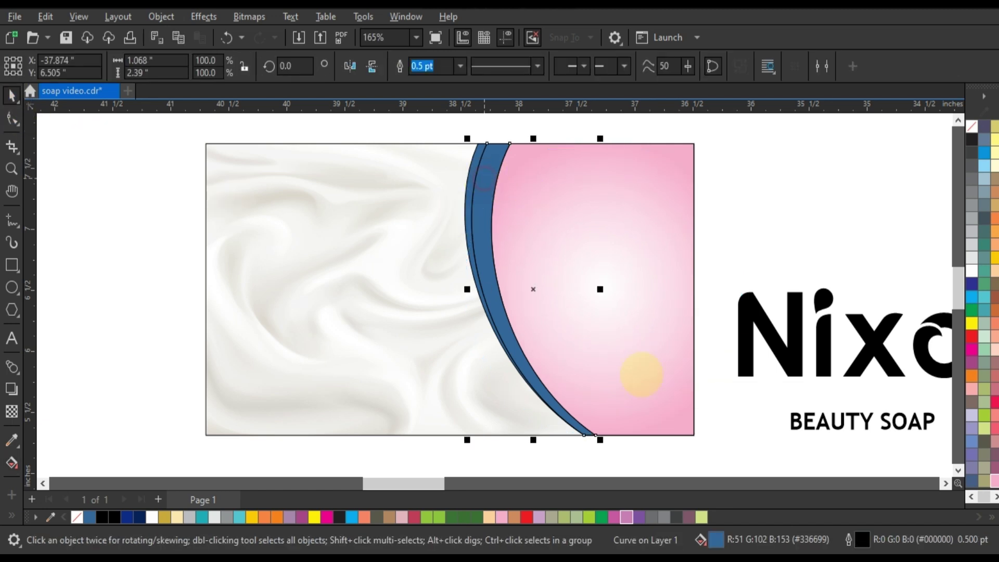
left_click_drag(629, 516, 593, 436)
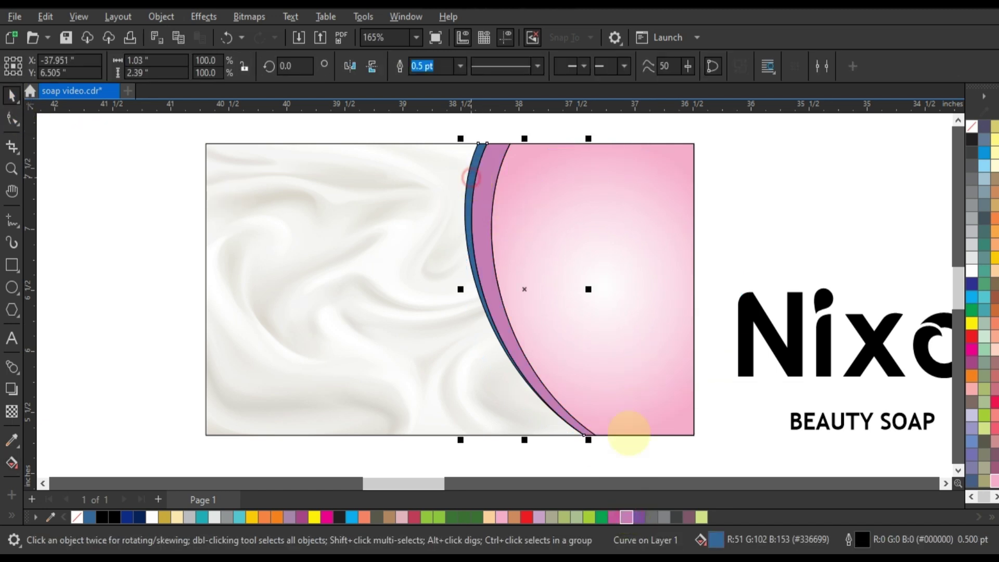
left_click(614, 517)
left_click_drag(424, 127, 610, 441)
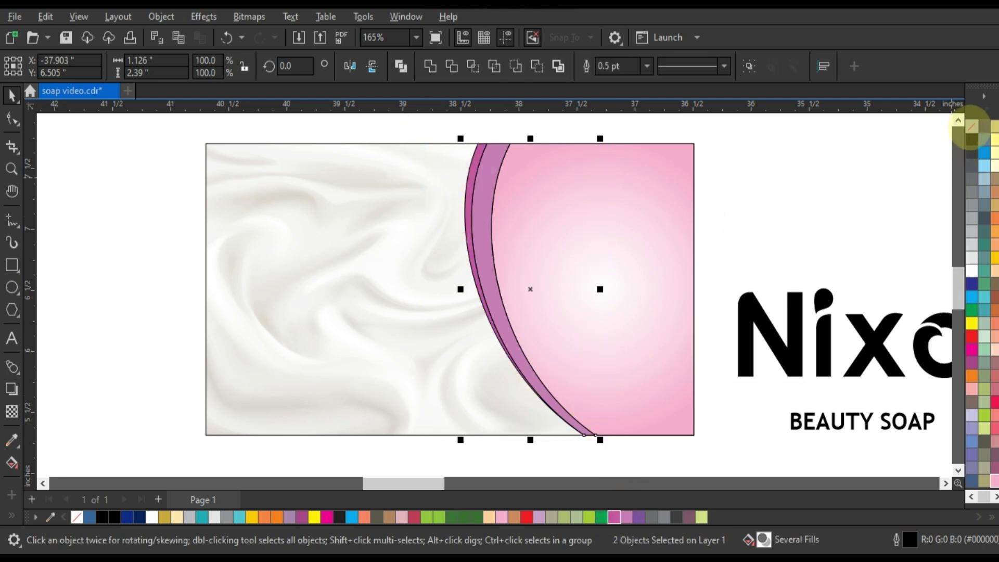
right_click(971, 131)
left_click(944, 138)
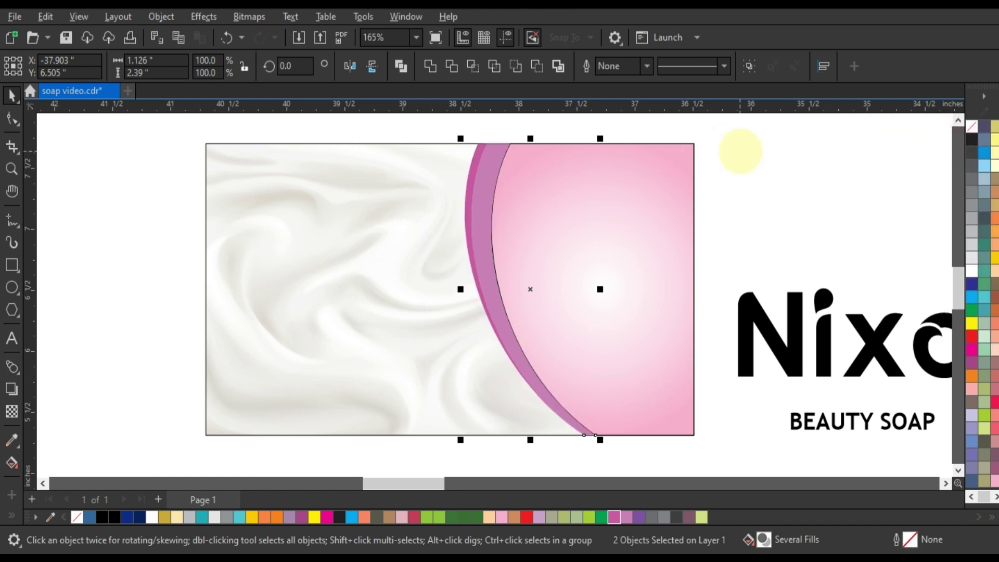
left_click(741, 152)
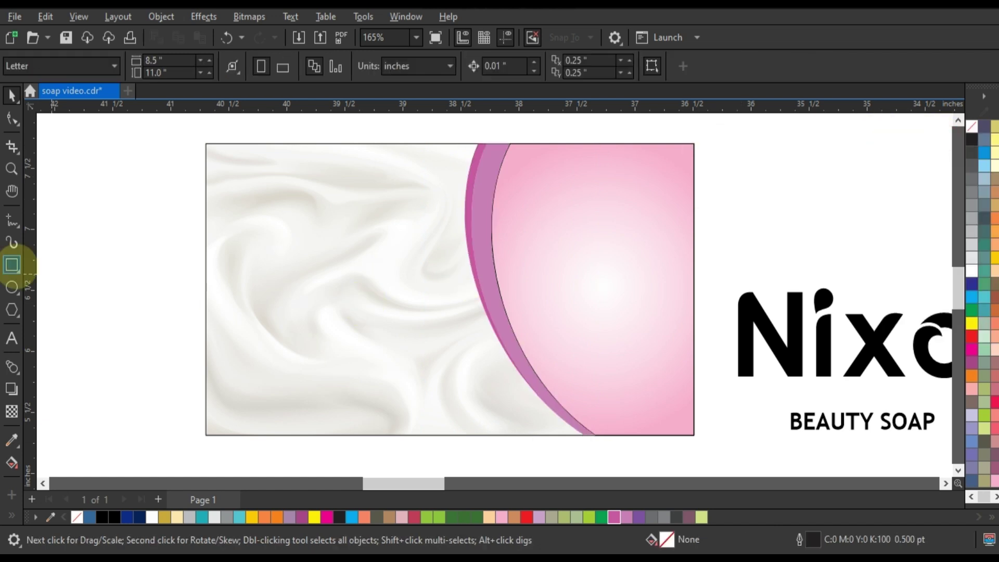
- Draw a thin bar along the panel's bottom edge and mirror a copy above it
left_click(12, 264)
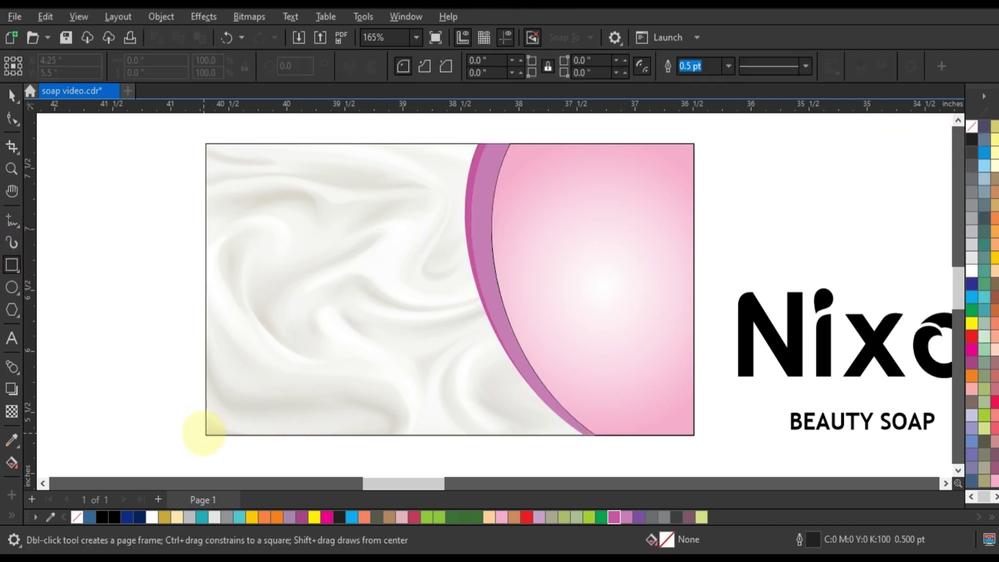
left_click_drag(199, 428, 658, 451)
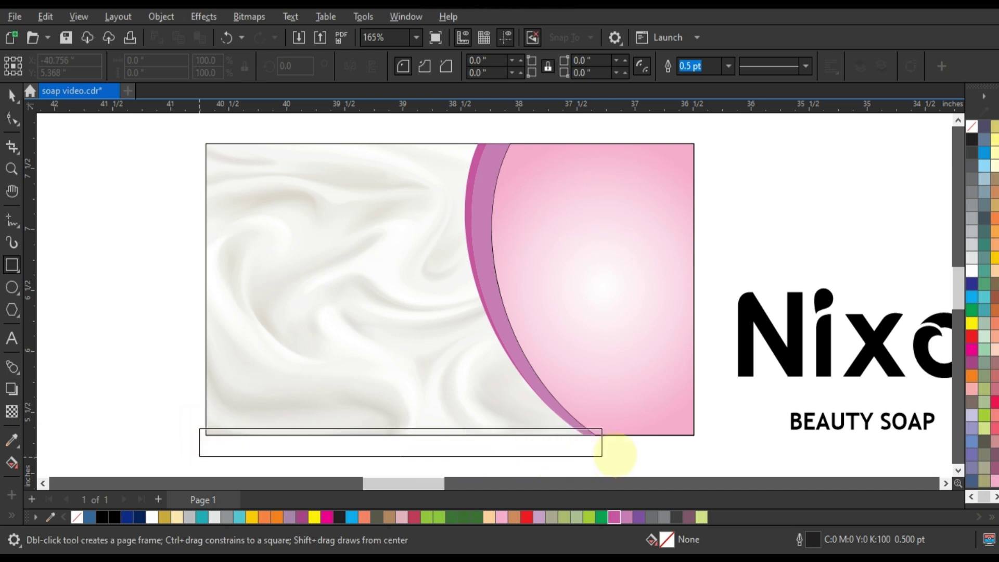
left_click(11, 95)
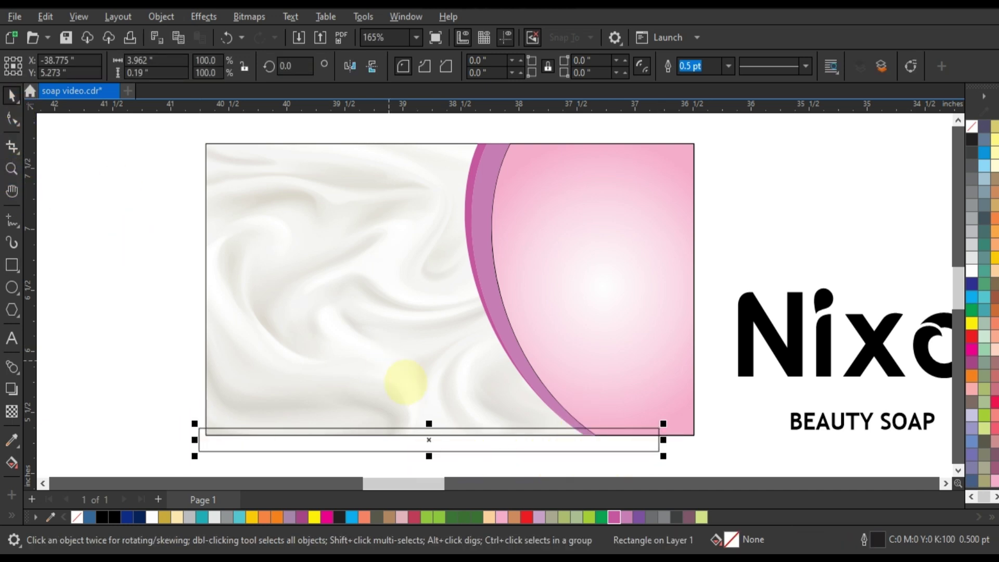
left_click(427, 422)
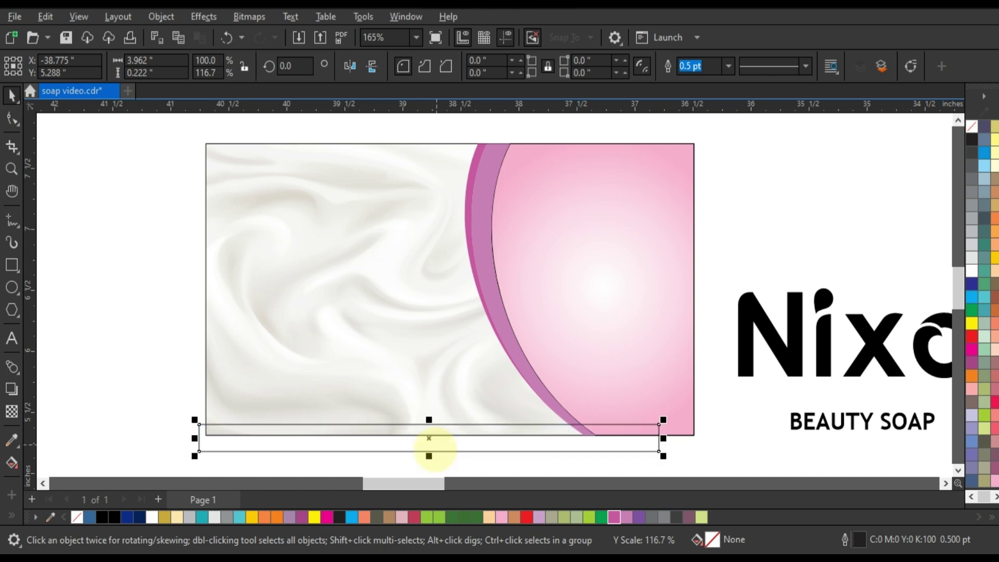
left_click_drag(429, 455, 436, 390)
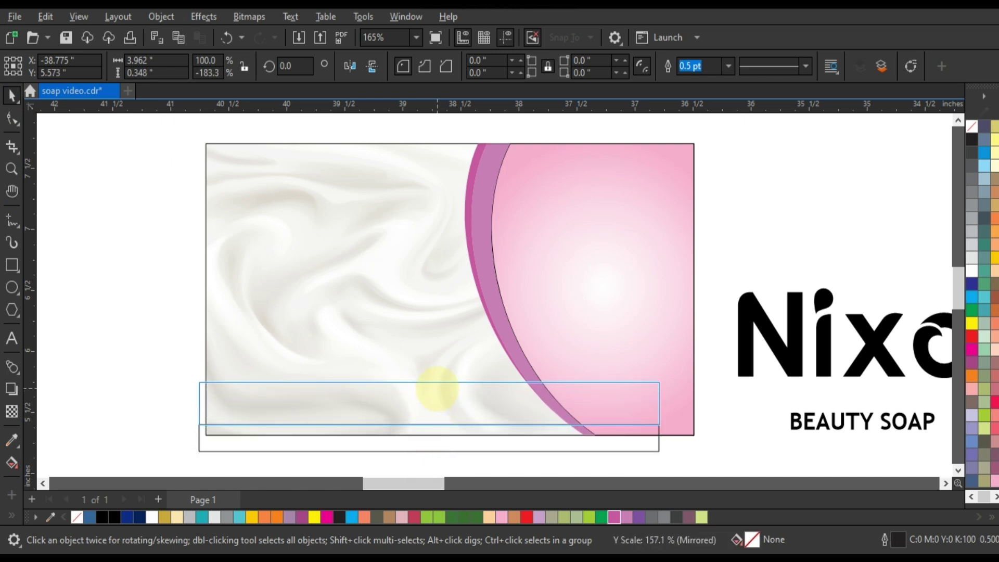
left_click_drag(436, 389, 437, 386)
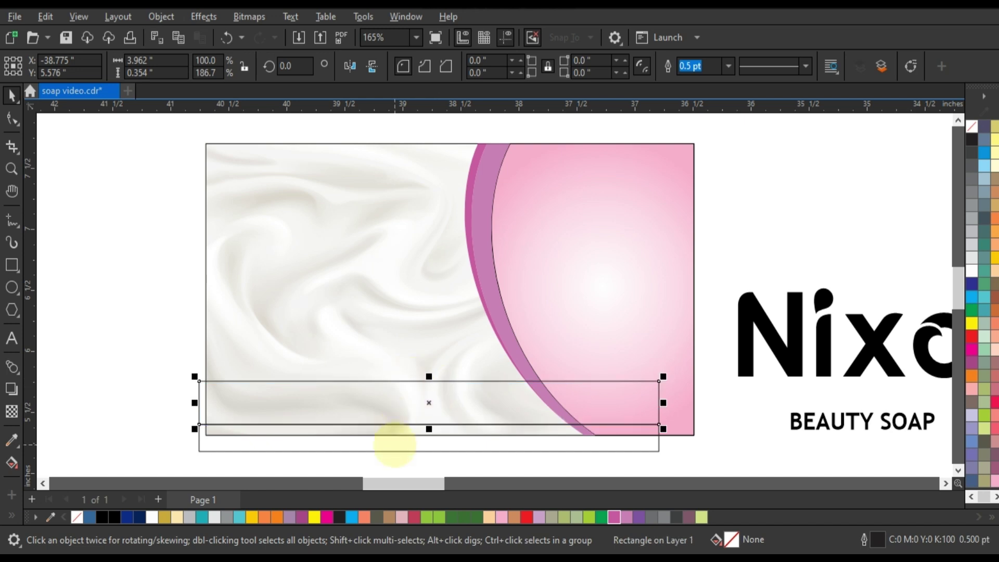
- Fill the lower bar black and the upper band purple, sending it behind the pink arc
left_click(395, 444)
left_click(995, 497)
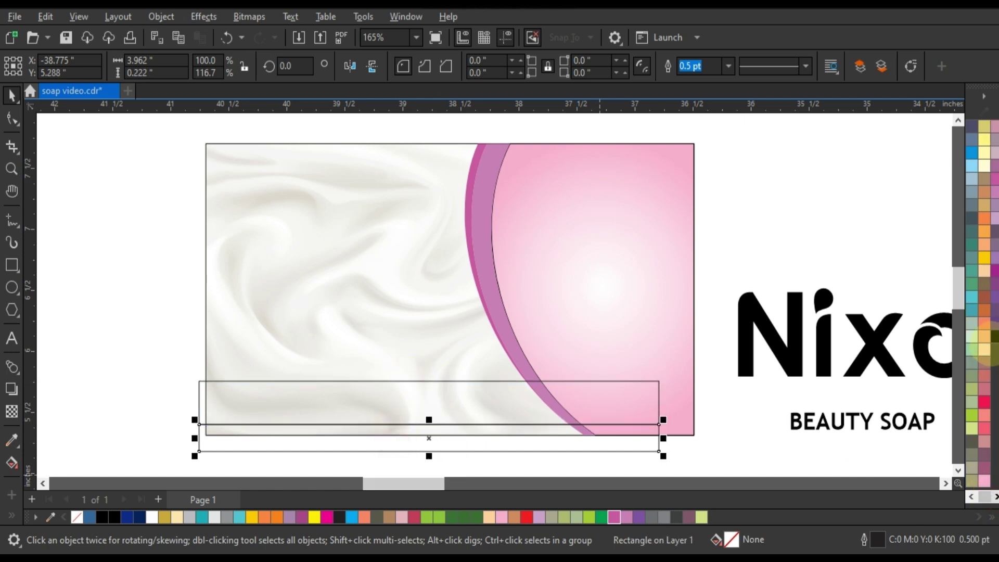
left_click(995, 337)
left_click(447, 381)
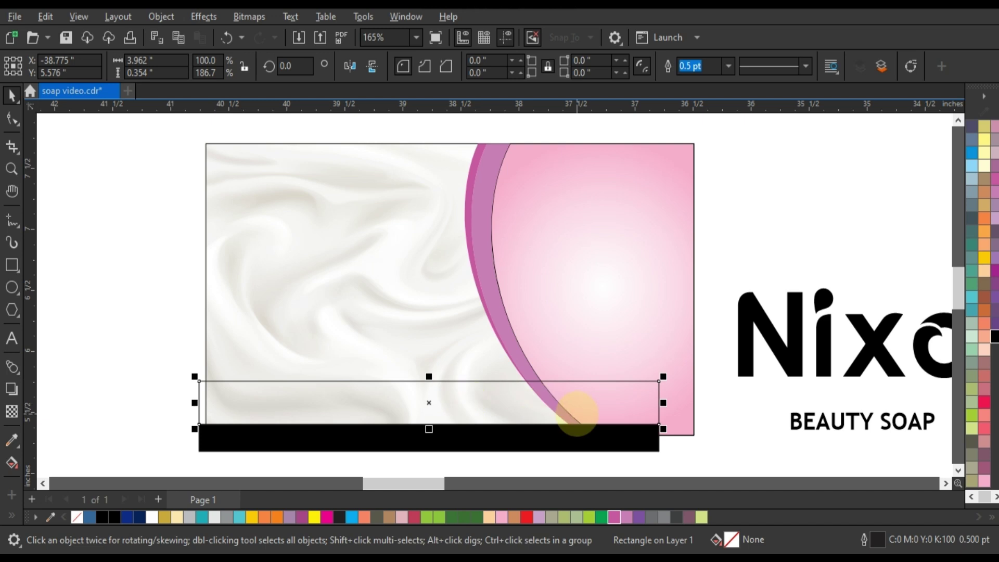
left_click(639, 516)
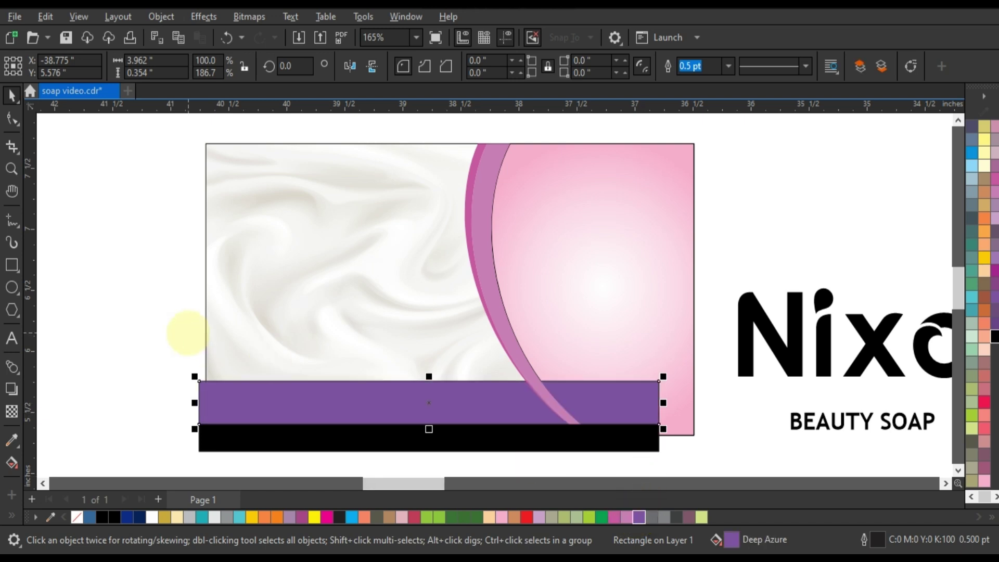
key("ctrl+Page_Down")
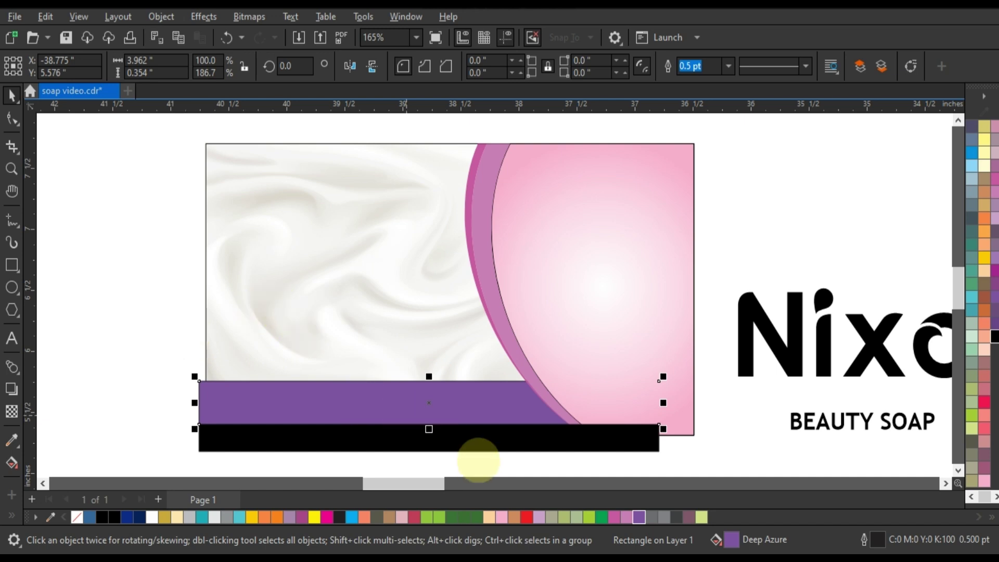
- Make both bars taller and flatten a copy of the purple band into a thin strip
left_click(479, 442)
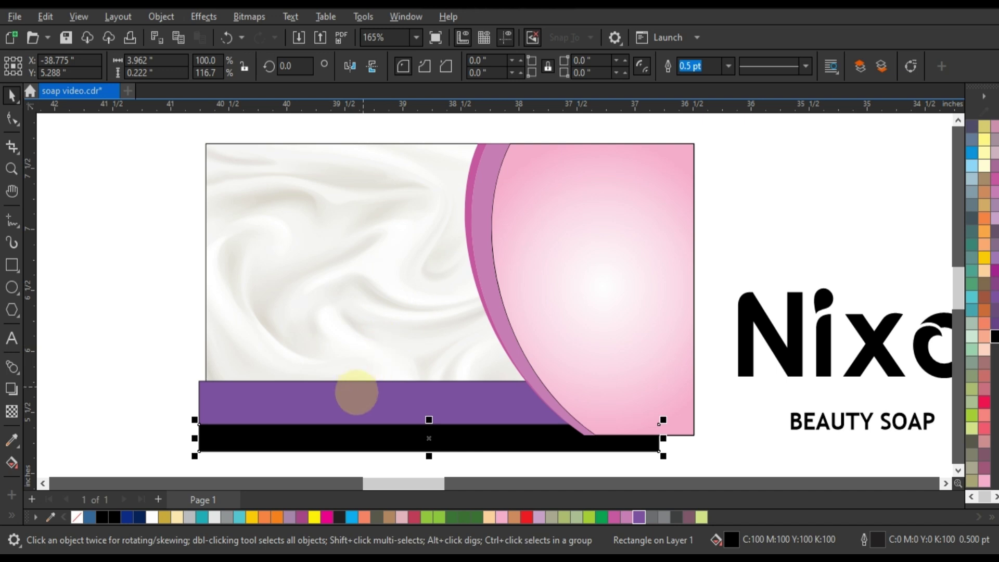
left_click(424, 380, "shift")
left_click_drag(428, 377, 427, 352)
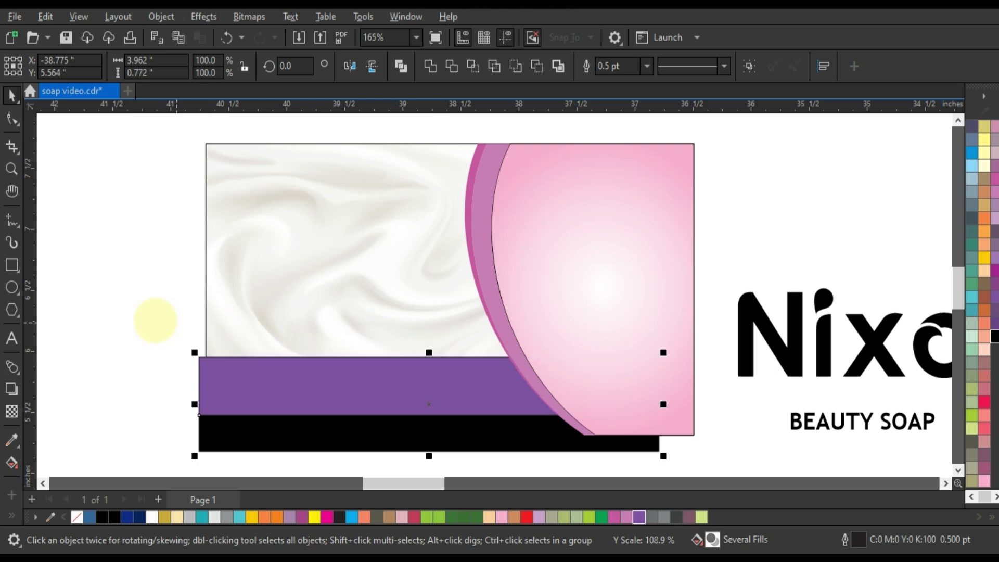
left_click(290, 379)
left_click_drag(428, 417, 433, 353)
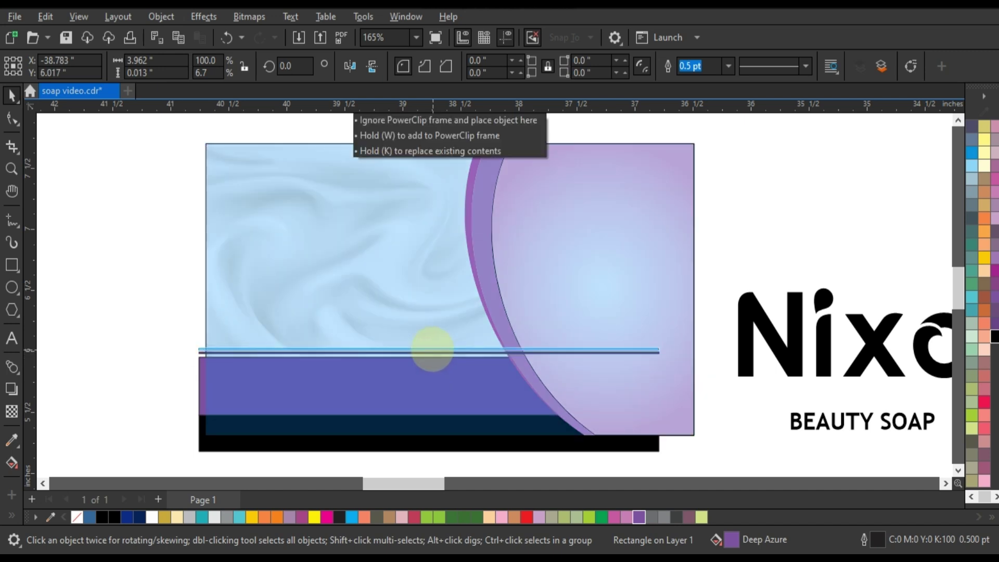
- Stack the thin stripes above the band and remove the outlines from the stripes and band
left_click_drag(433, 353, 442, 362)
left_click_drag(671, 375, 671, 377)
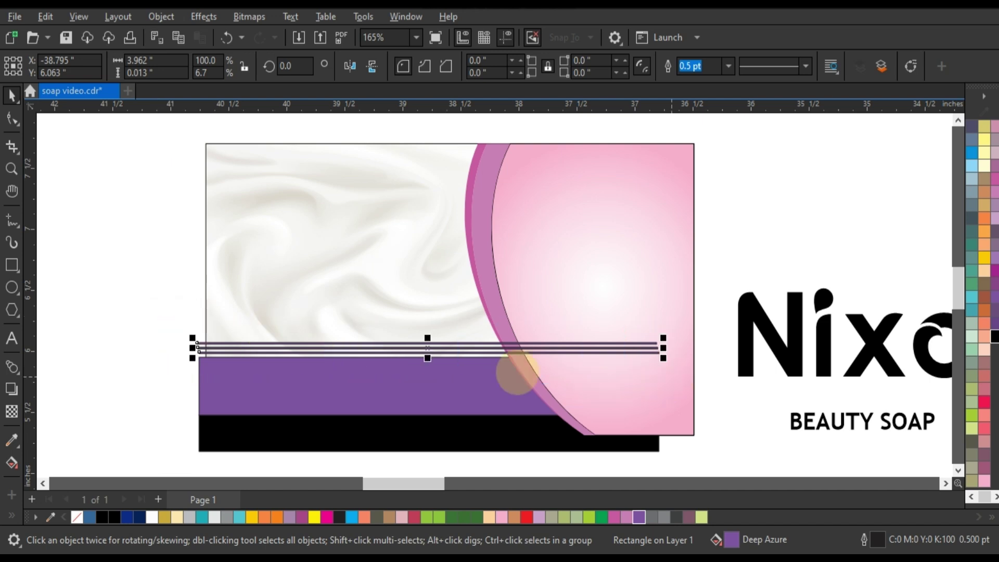
left_click(329, 383, "shift")
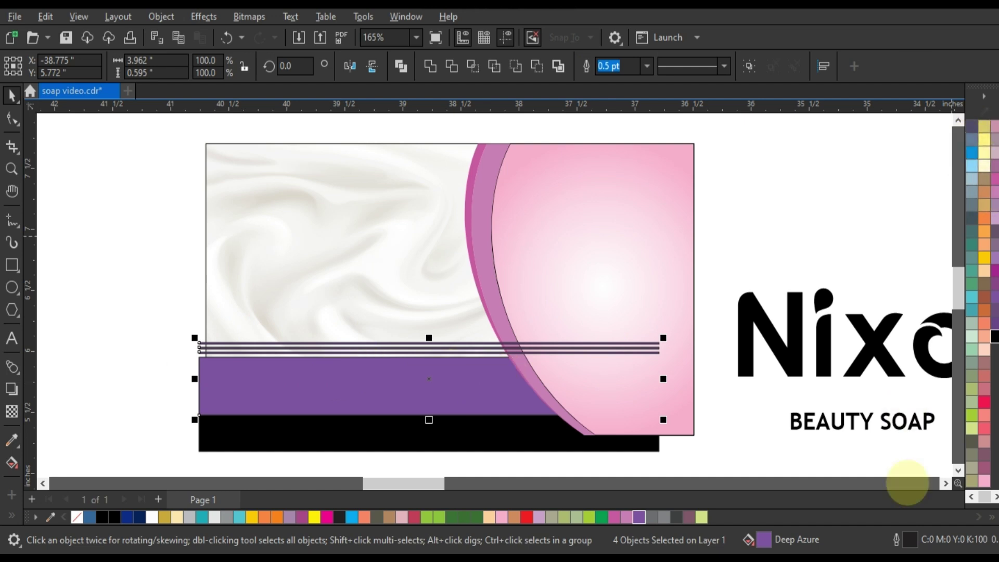
left_click(972, 497)
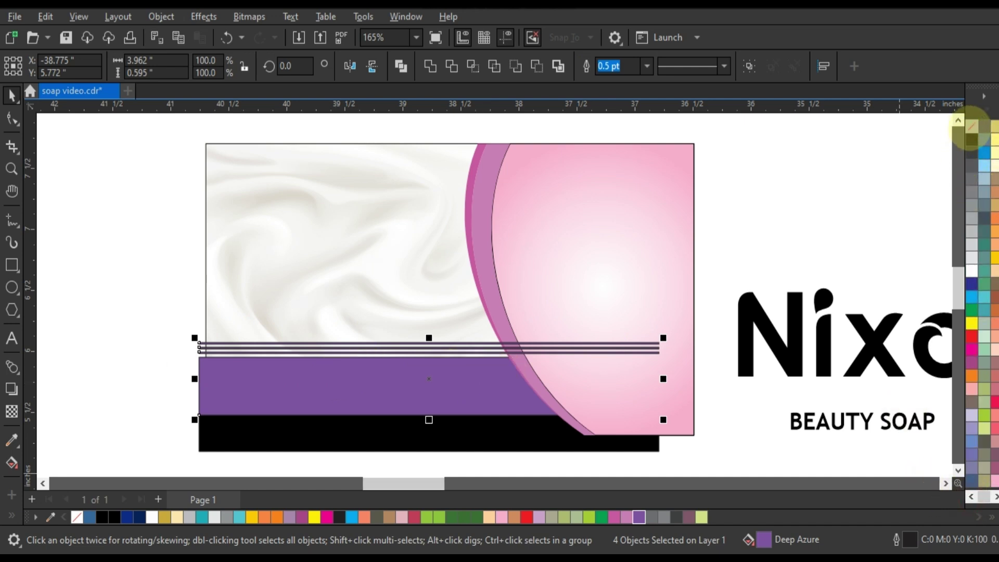
right_click(970, 128)
left_click(950, 139)
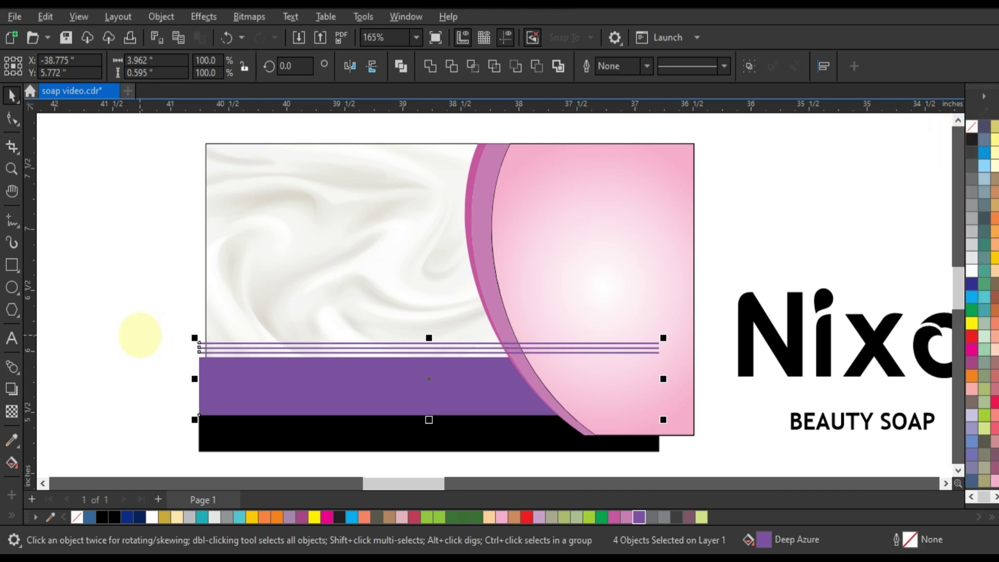
- Recolour the three stripes and band magenta, then add the black bar to the selection
left_click(140, 336)
left_click_drag(167, 335, 667, 422)
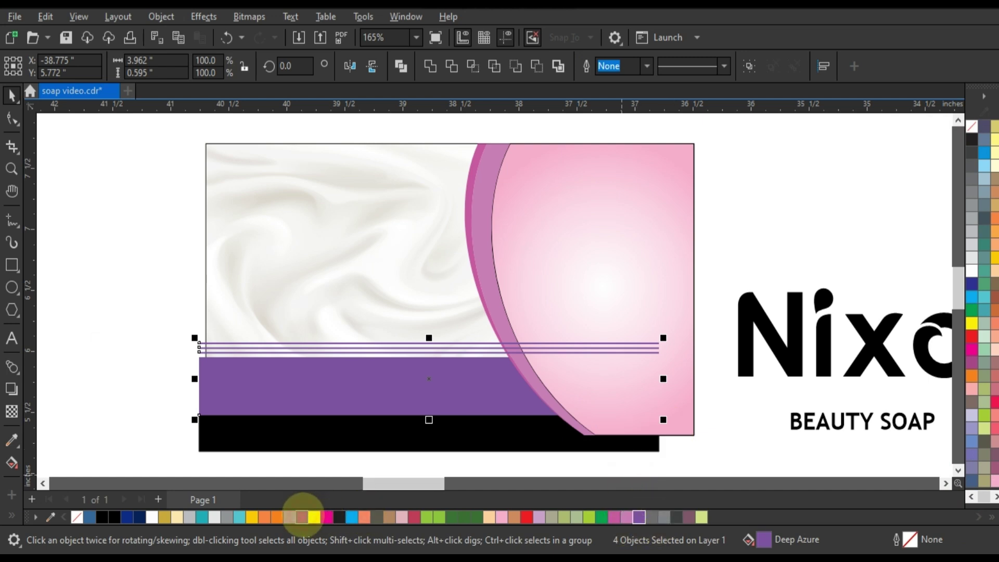
mouse_move(302, 517)
left_mouse_down()
mouse_move(502, 372)
mouse_move(429, 379)
mouse_move(448, 430)
left_mouse_up()
left_click(449, 435, "shift")
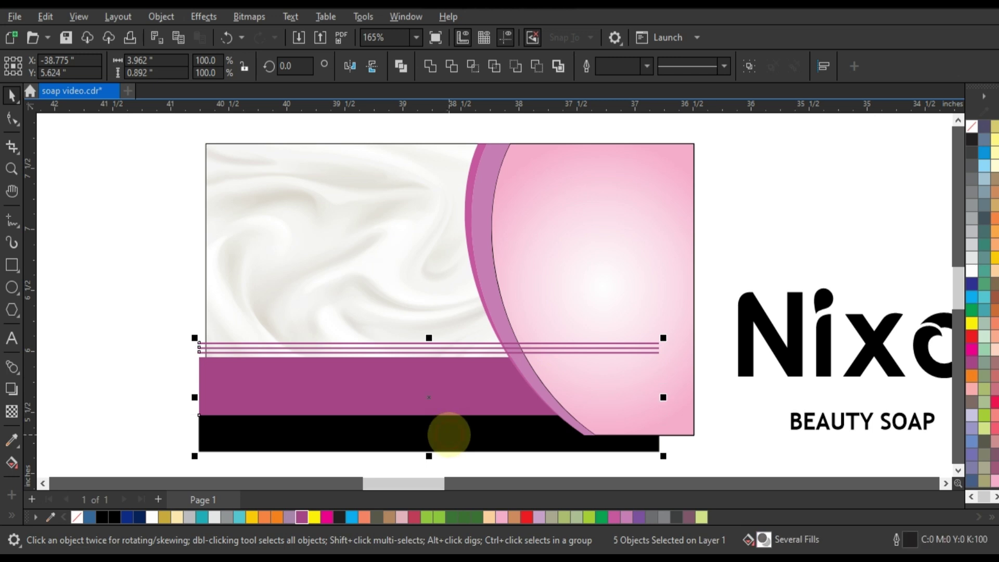
- PowerClip the black bar, magenta band and stripes inside the card background rectangle
right_click(449, 434)
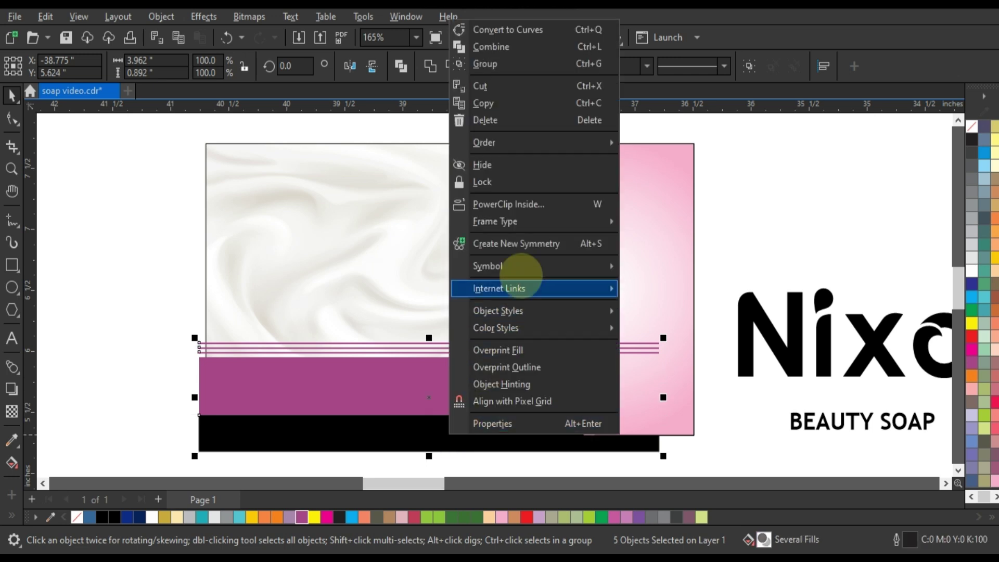
left_click(520, 204)
left_click(345, 211)
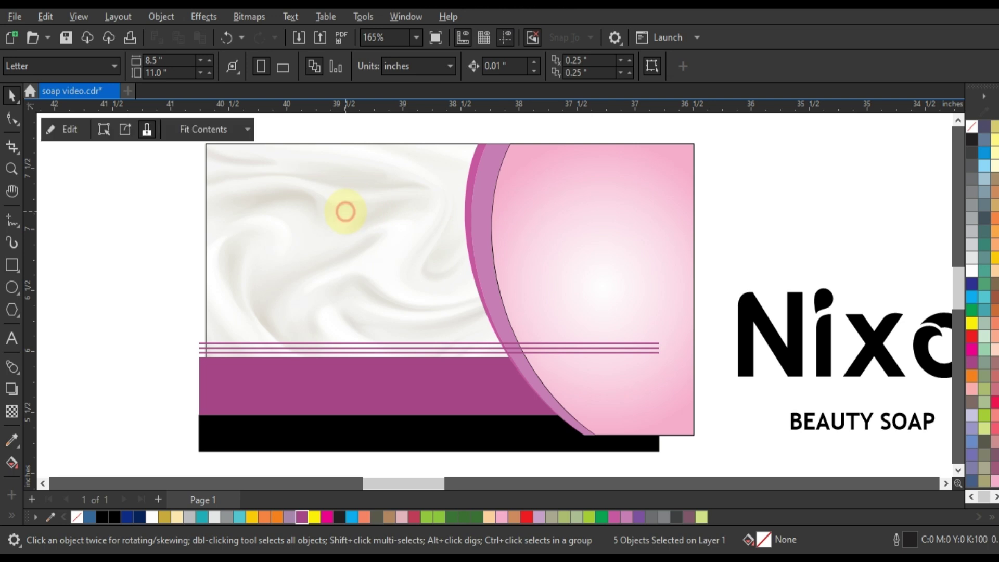
left_click(176, 296)
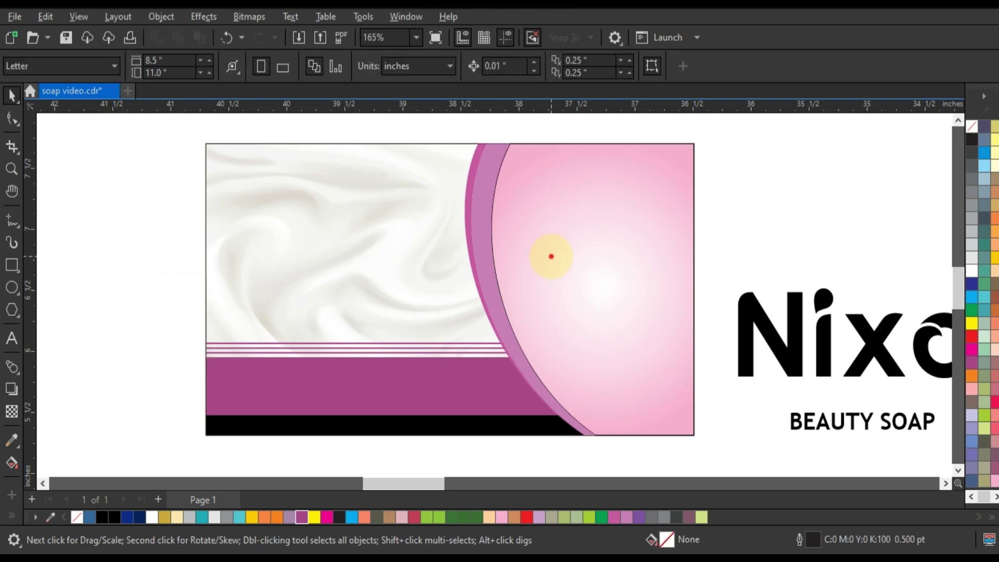
- Select the pink arc shape, check its outline colour choice, then deselect it
left_click(551, 256)
right_click(969, 130)
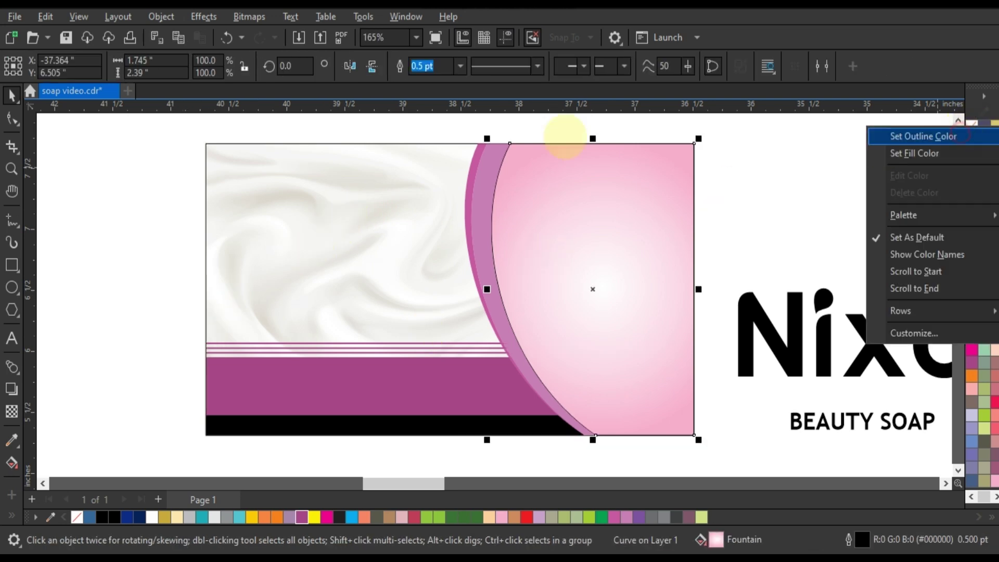
left_click(449, 129)
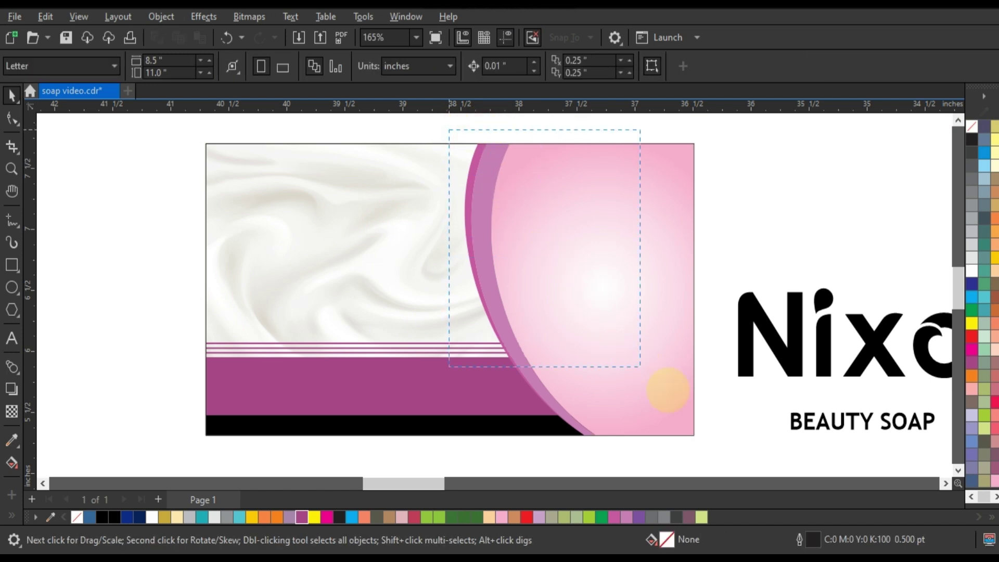
left_click(203, 232)
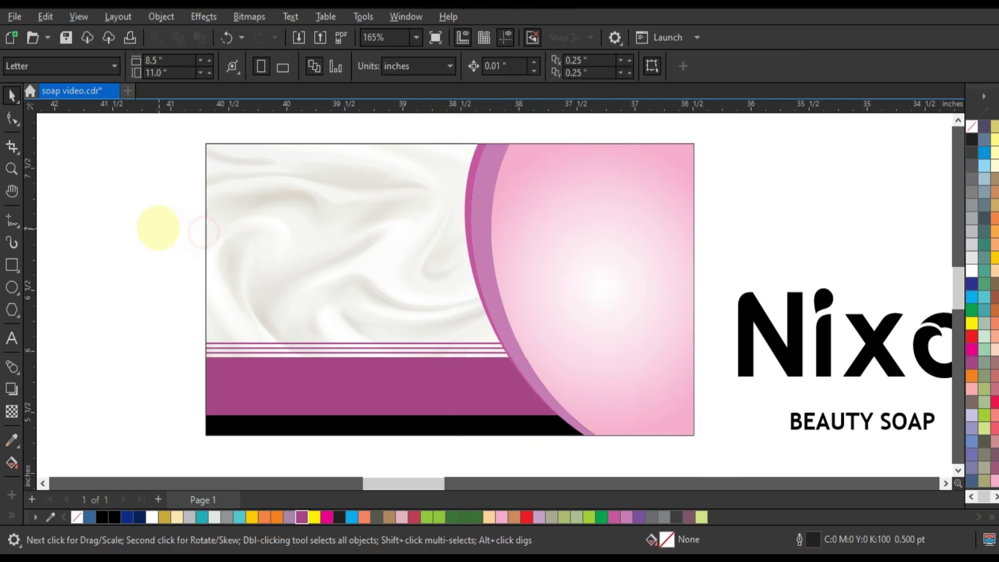
- Move the Nixon logo onto the card's left side and resize it to about 133%
left_click_drag(881, 346, 429, 286)
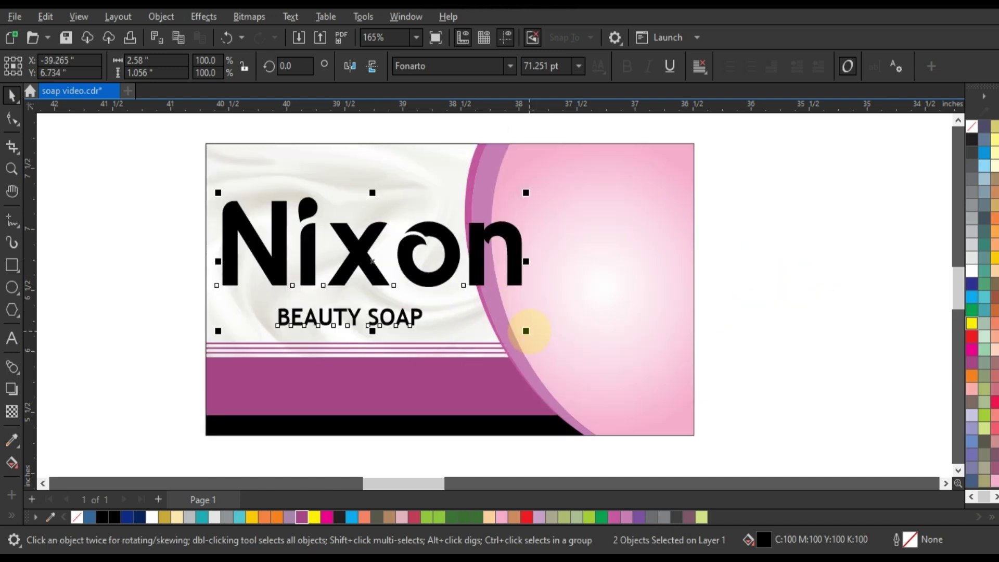
left_click_drag(526, 331, 445, 312)
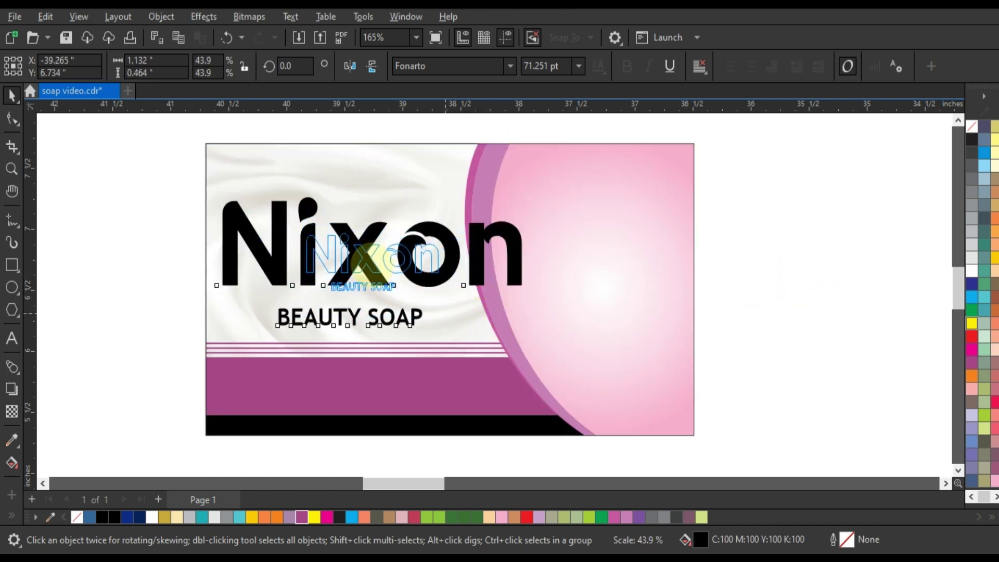
left_click_drag(371, 258, 332, 261)
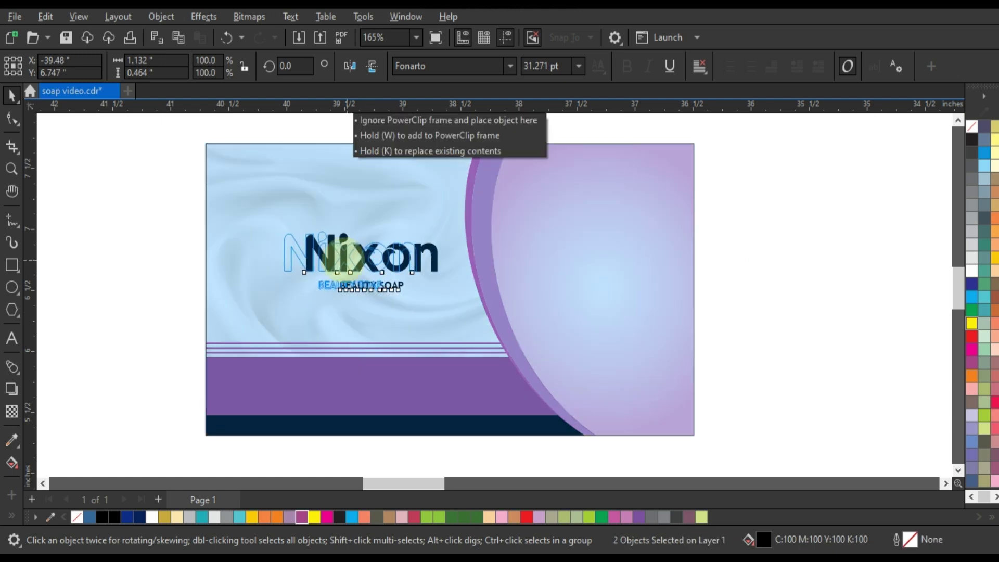
left_click_drag(407, 293, 429, 311)
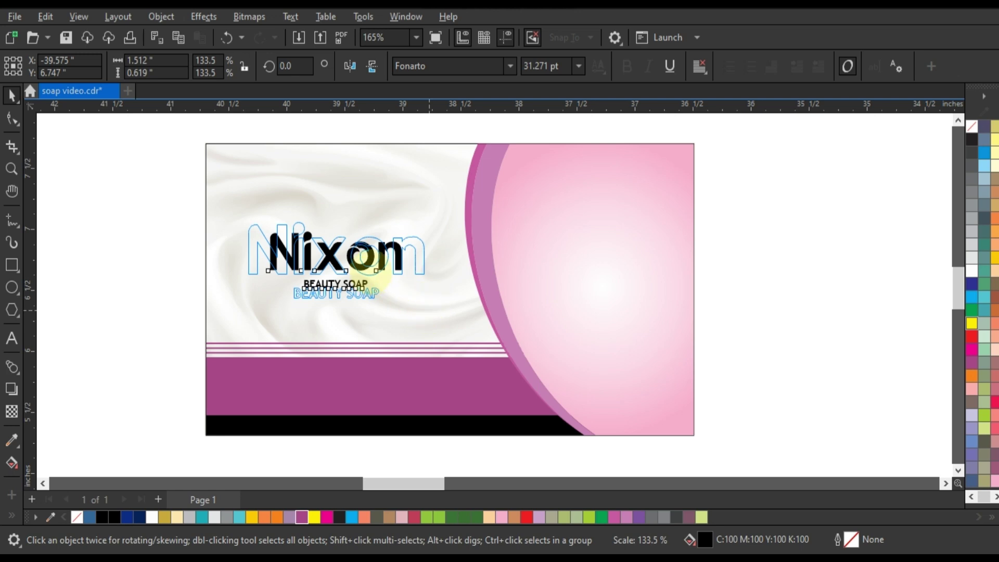
left_click_drag(374, 272, 369, 265)
left_click(146, 231)
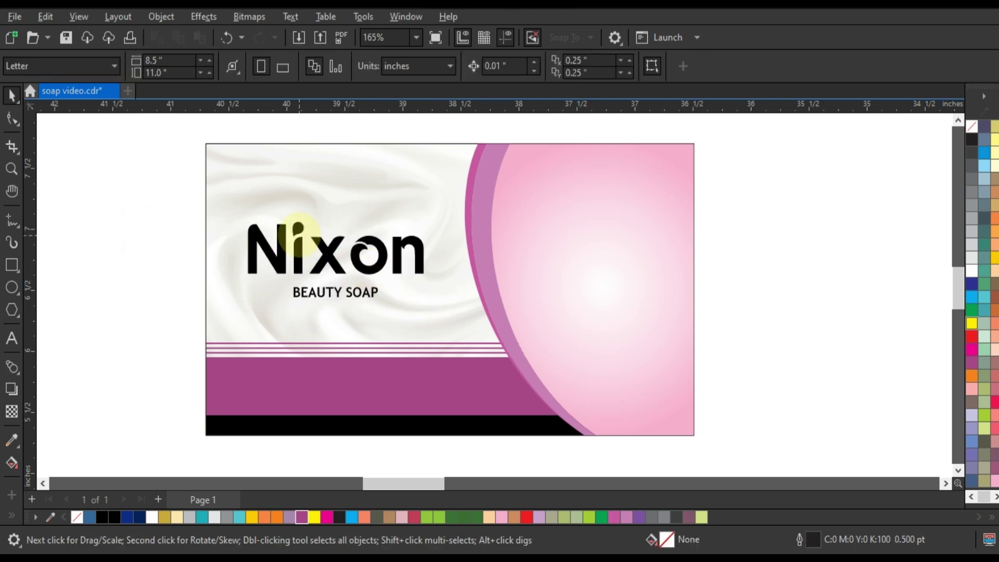
- Check the Nixon letters, then enlarge the BEAUTY SOAP tagline to about 126%
left_click(323, 238)
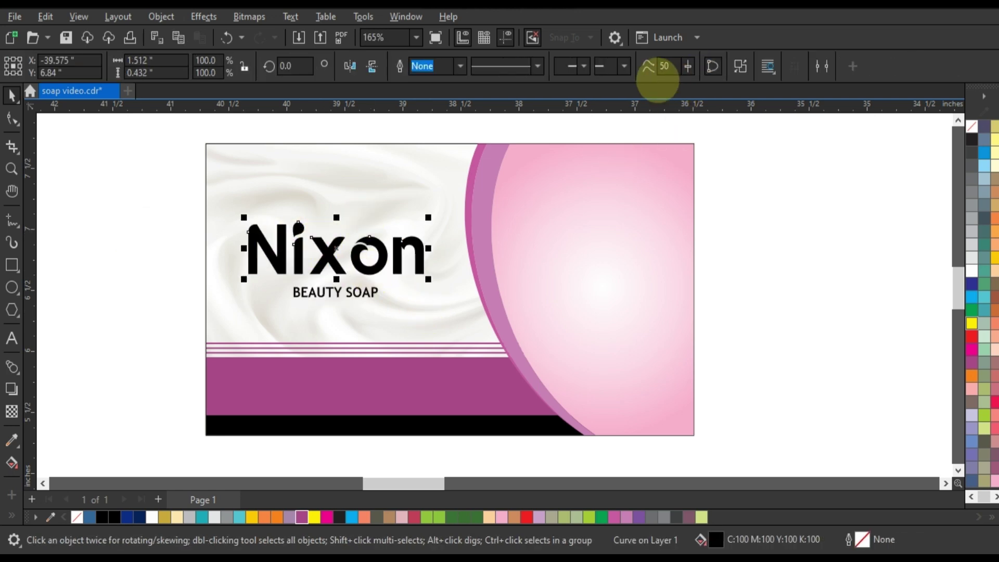
left_click(124, 247)
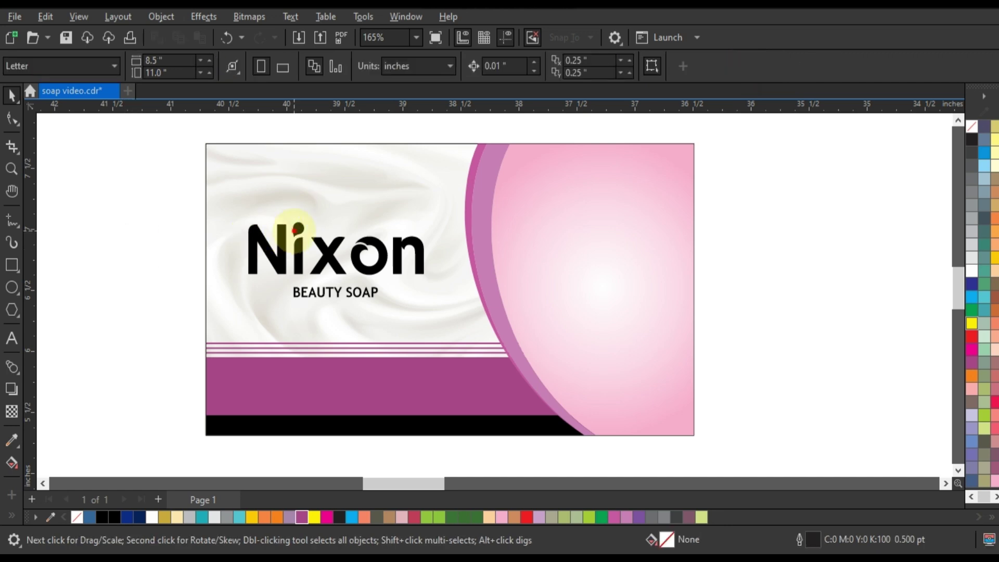
left_click(295, 230)
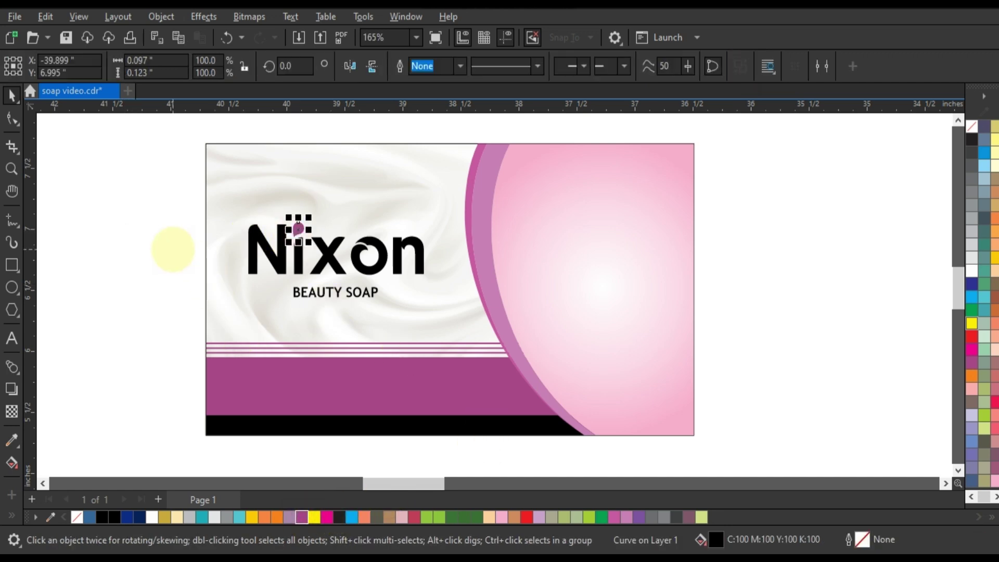
left_click(173, 249)
left_click_drag(238, 237, 424, 290)
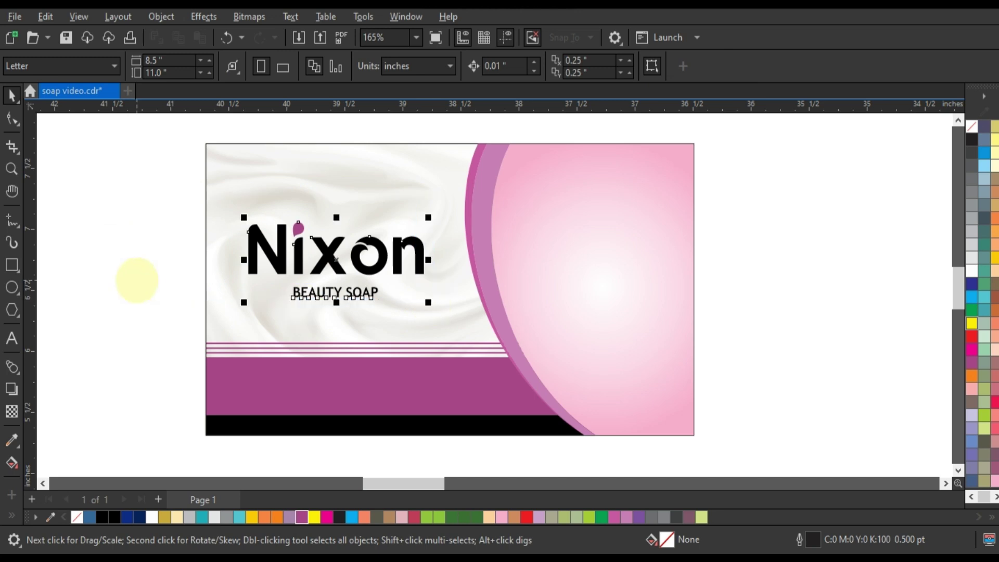
left_click(145, 291)
left_click(362, 301)
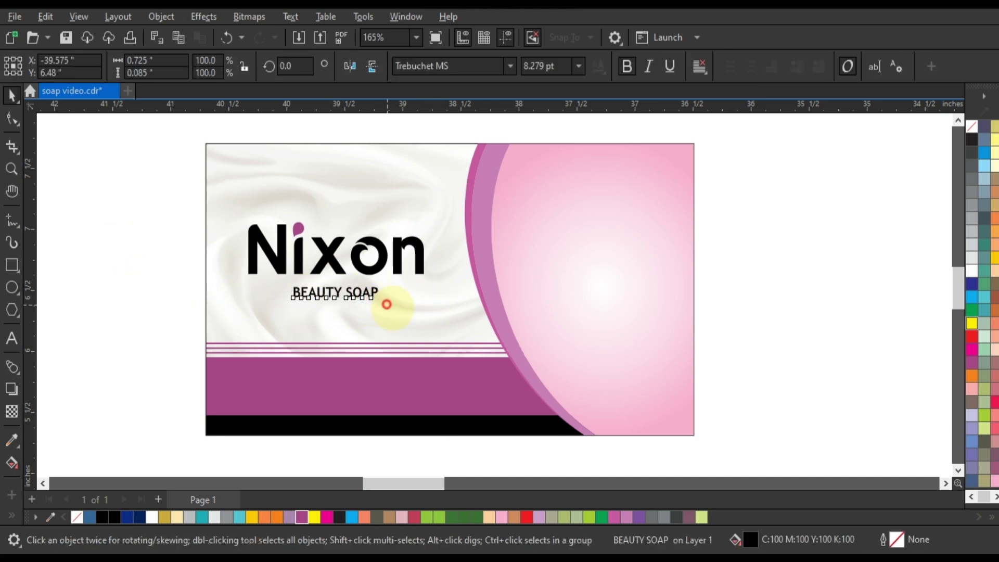
left_click_drag(387, 304, 364, 288)
- Group the six Nixon letters with Ctrl+G and line them up with BEAUTY SOAP
left_click_drag(186, 193, 428, 280)
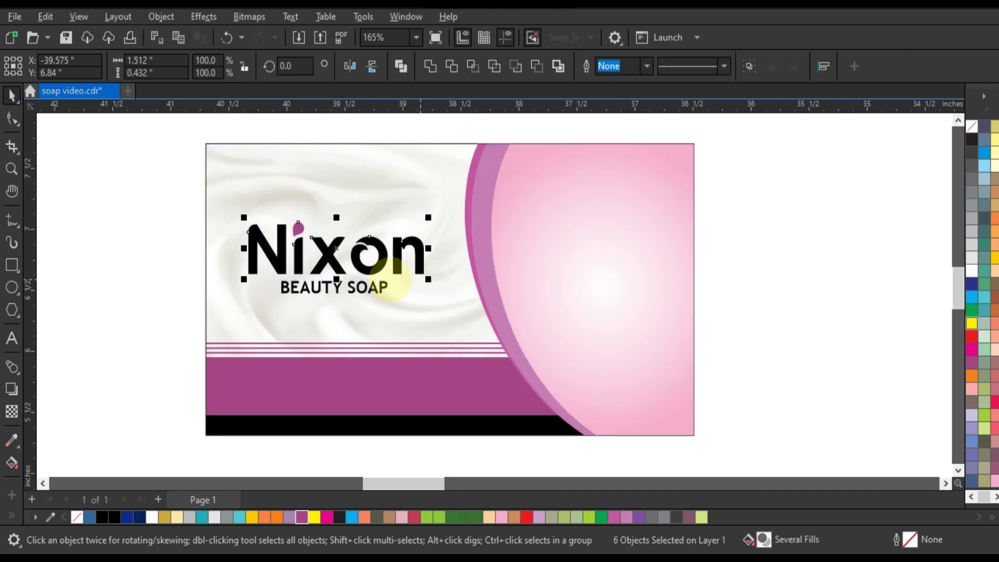
key("ctrl+g")
left_click(428, 294, "shift")
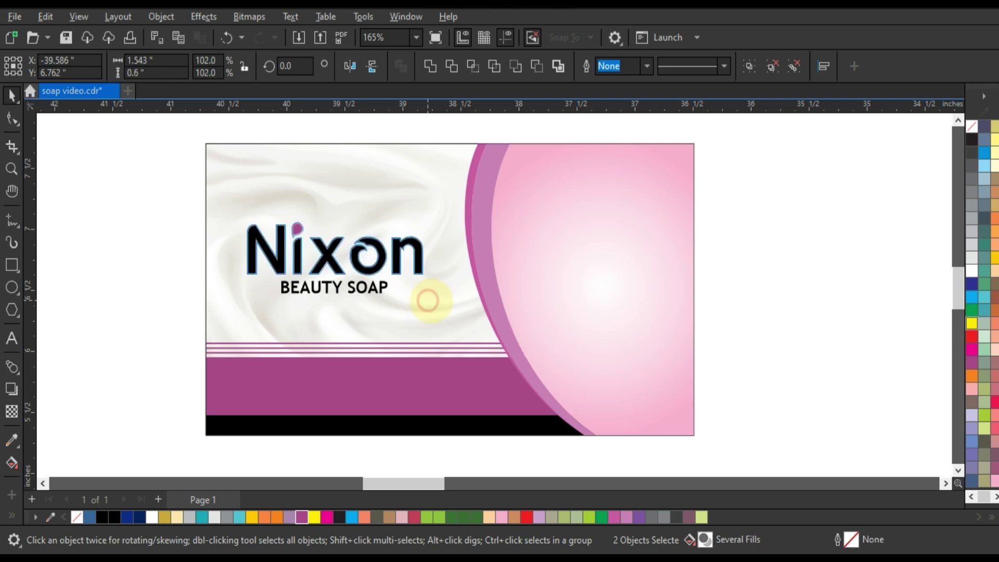
left_click(176, 281)
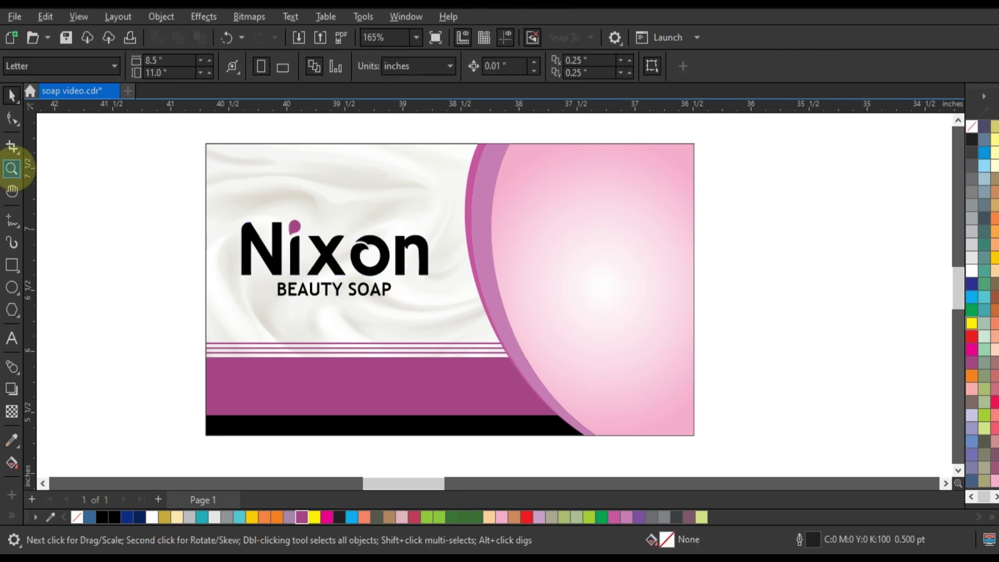
- Zoom out to the whole dieline and move the PINKOWS text onto the soap label
left_click(12, 168)
right_click(204, 227)
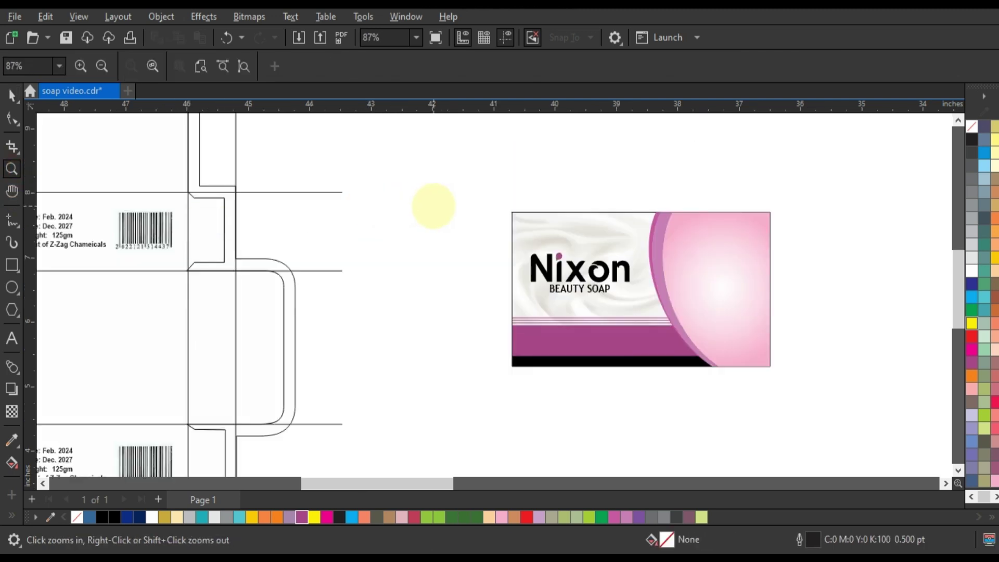
right_click(435, 208)
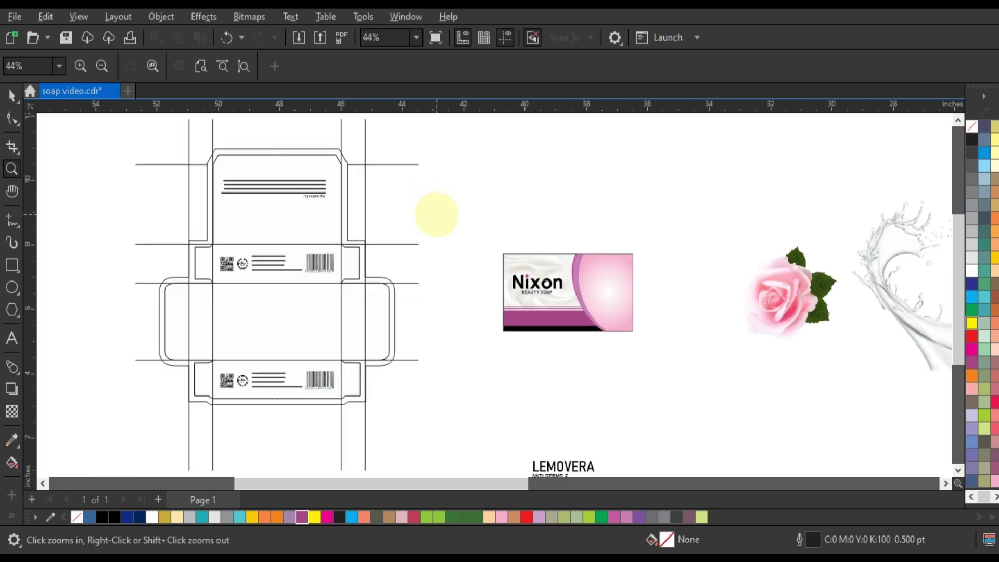
left_click(12, 95)
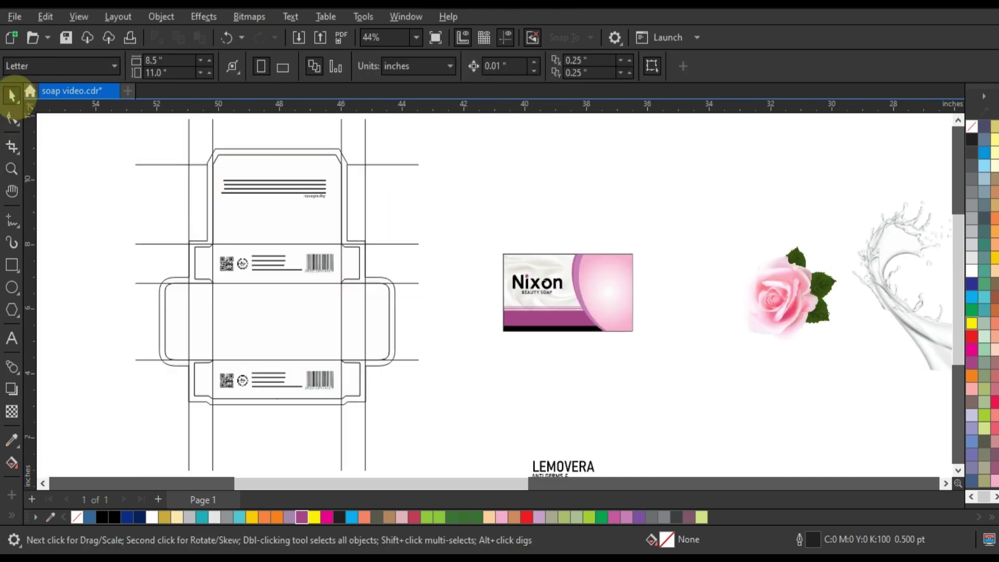
left_click(958, 470)
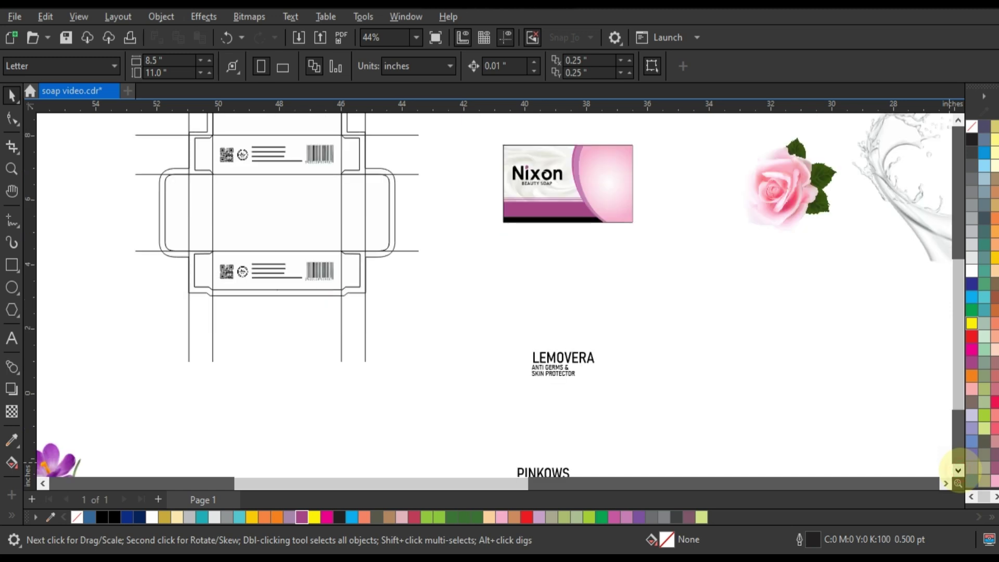
left_click(958, 470)
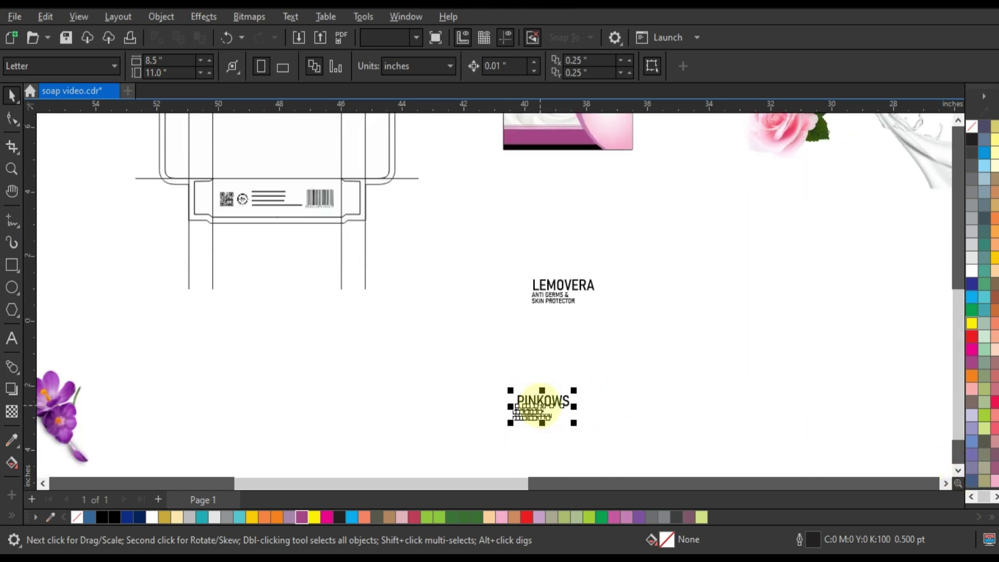
left_click_drag(542, 405, 536, 142)
scroll(473, 330, "up", 4)
scroll(468, 297, "down", 2)
- Place the FOR RICH & GLOWING SKIN tagline beside PINKOWS, make both white, and shrink them
mouse_move(517, 302)
left_mouse_down()
mouse_move(348, 246)
mouse_move(336, 260)
left_mouse_up()
mouse_move(398, 263)
left_mouse_down()
mouse_move(611, 221)
mouse_move(602, 218)
left_mouse_up()
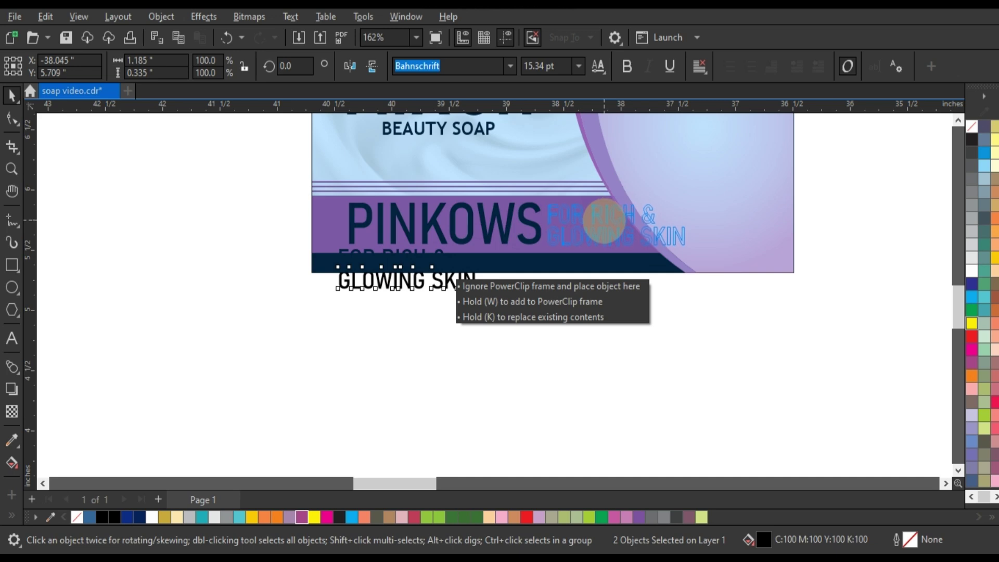
left_click_drag(600, 223, 600, 224)
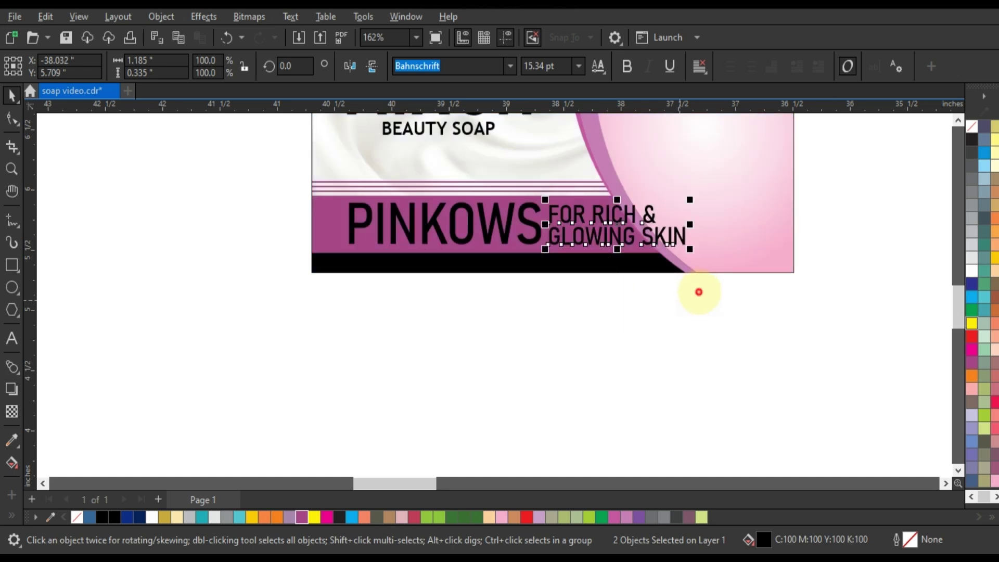
left_click_drag(698, 290, 342, 190)
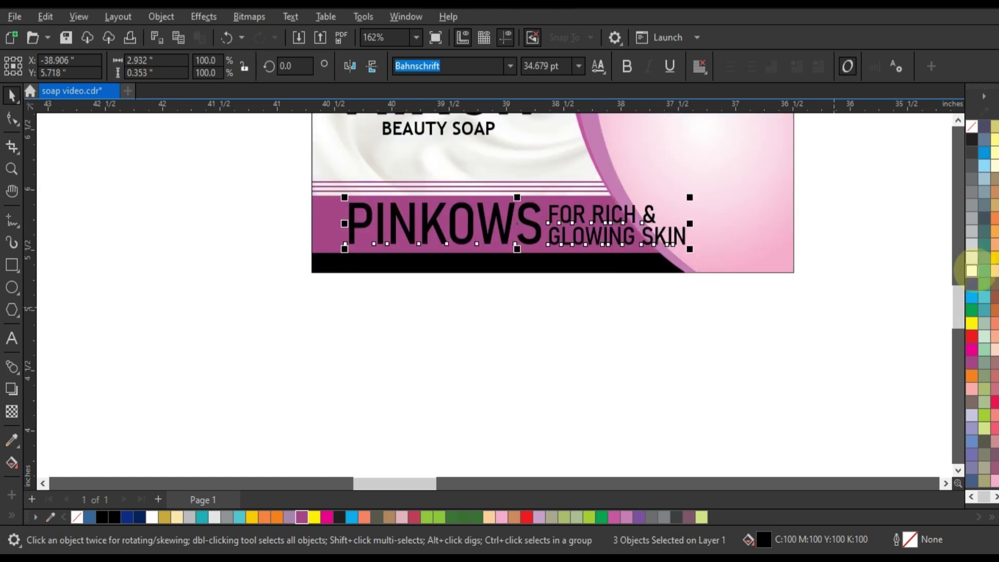
left_click(972, 270)
mouse_move(690, 197)
left_mouse_down()
mouse_move(630, 272)
mouse_move(633, 260)
mouse_move(636, 286)
left_mouse_up()
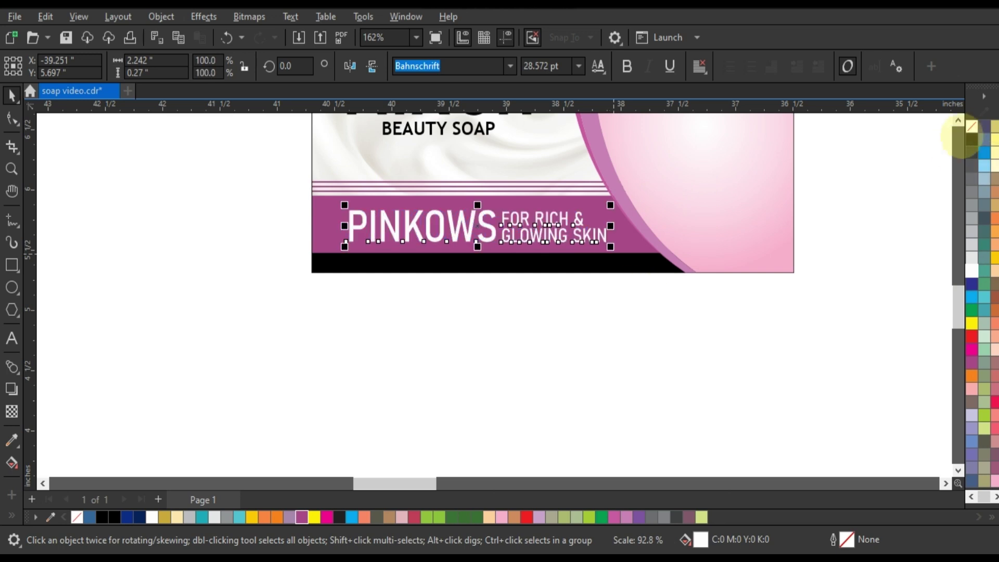
- Nudge the PINKOWS group left and shrink it to about 83% on the purple band
left_click(958, 120)
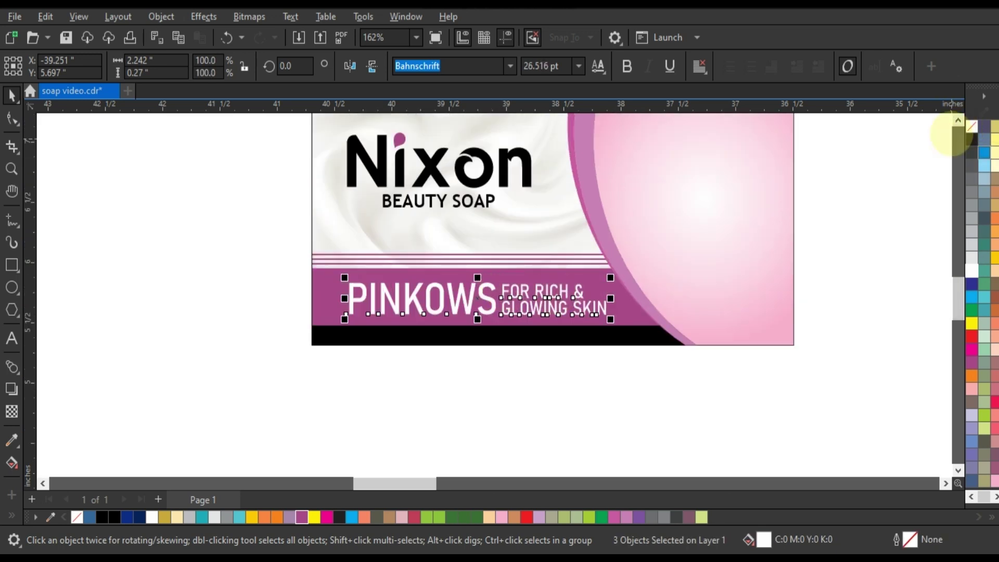
left_click(958, 120)
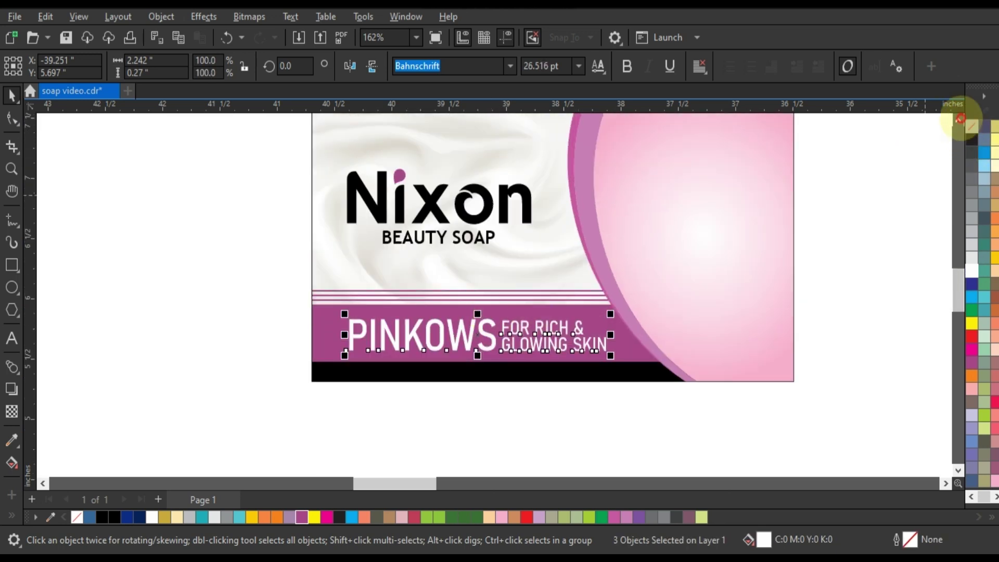
left_click(958, 120)
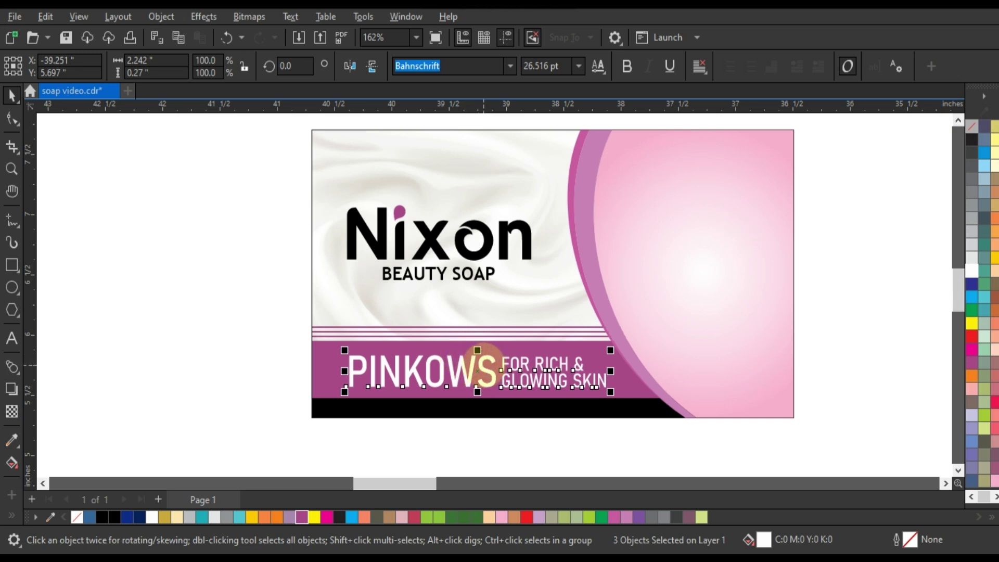
left_click_drag(479, 358, 475, 357)
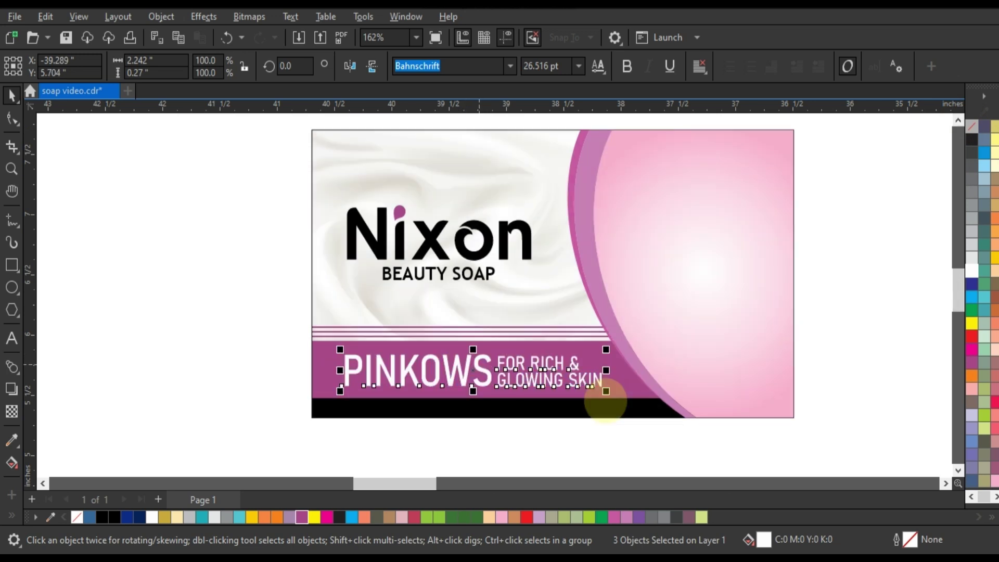
mouse_move(606, 391)
left_mouse_down()
mouse_move(566, 356)
mouse_move(552, 389)
left_mouse_up()
left_click(253, 301)
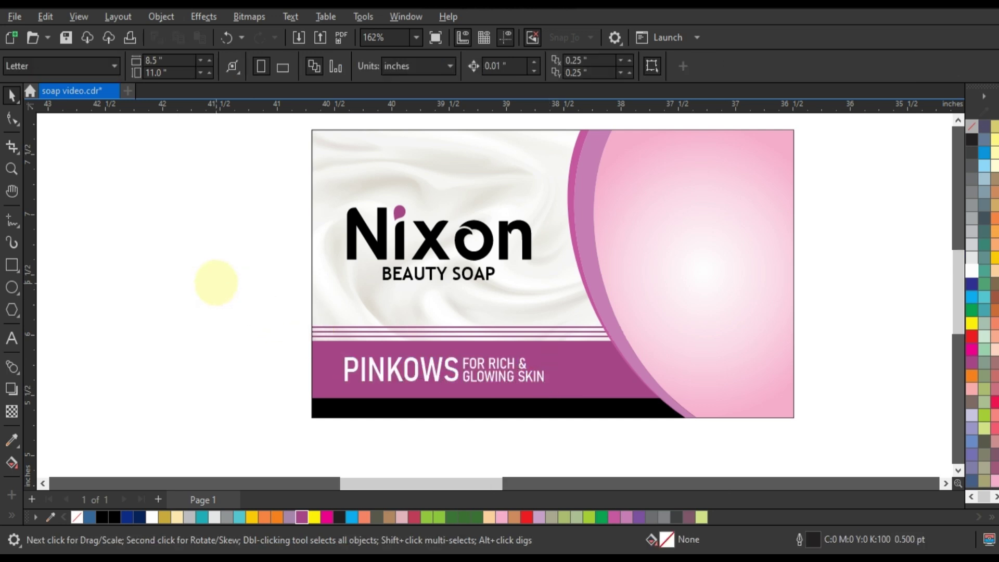
scroll(213, 283, "down", 2)
- Bring the rose image to the front and scale it to about 2.294 × 2.149 in
mouse_move(805, 300)
left_mouse_down()
mouse_move(522, 280)
mouse_move(541, 280)
left_mouse_up()
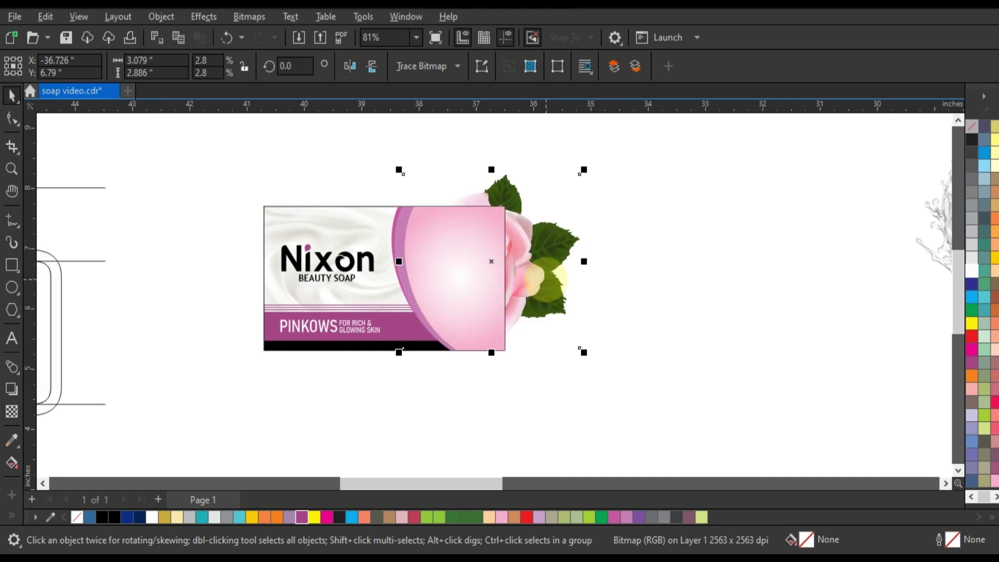
key("shift+Page_Up")
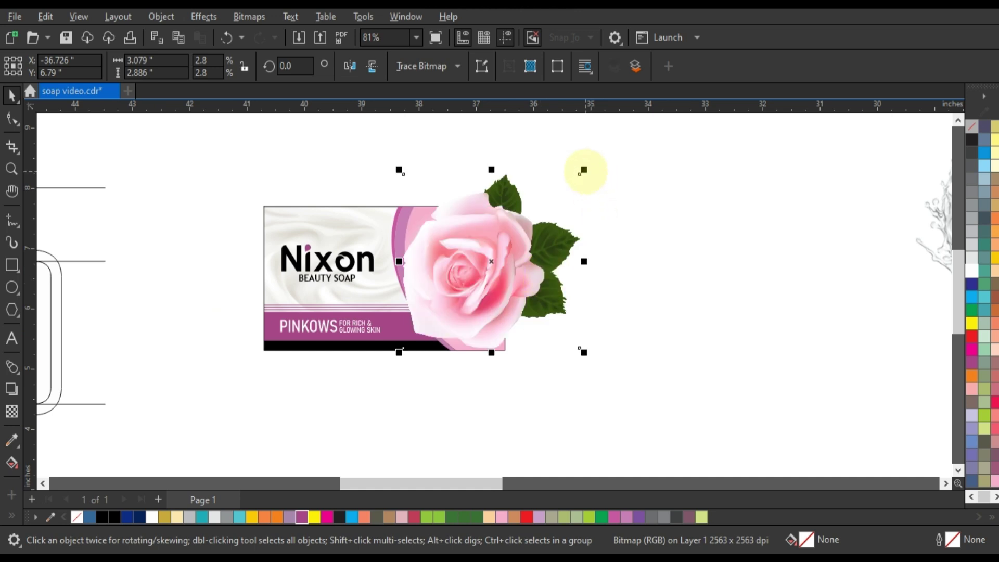
left_click_drag(584, 170, 528, 249)
left_click_drag(558, 193, 548, 203)
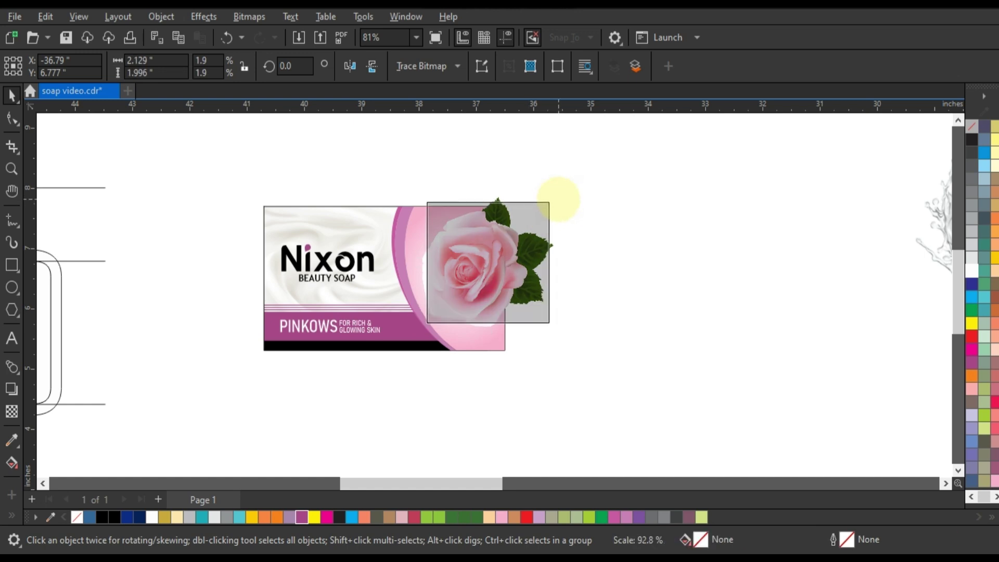
left_click_drag(530, 237, 526, 236)
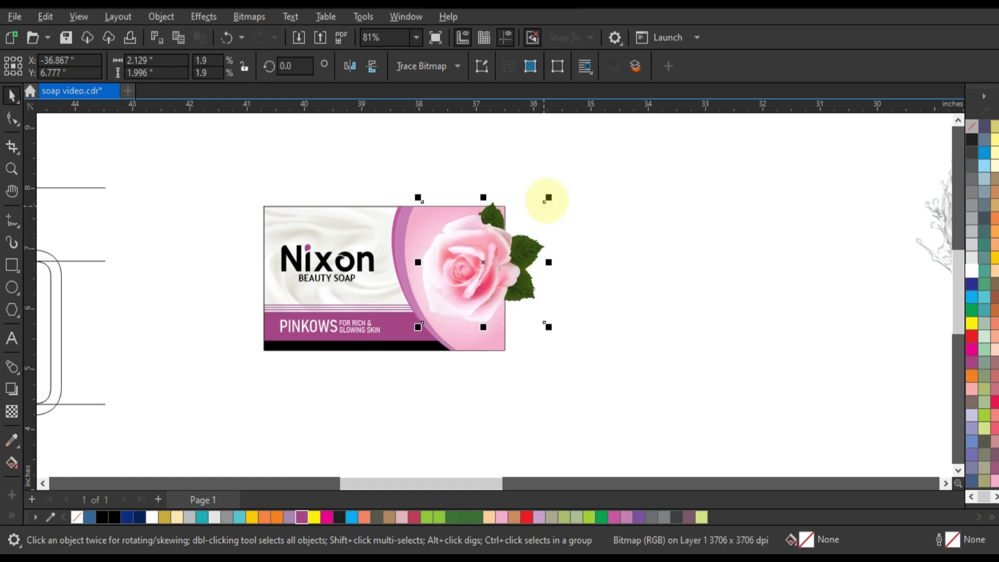
left_click_drag(549, 198, 554, 193)
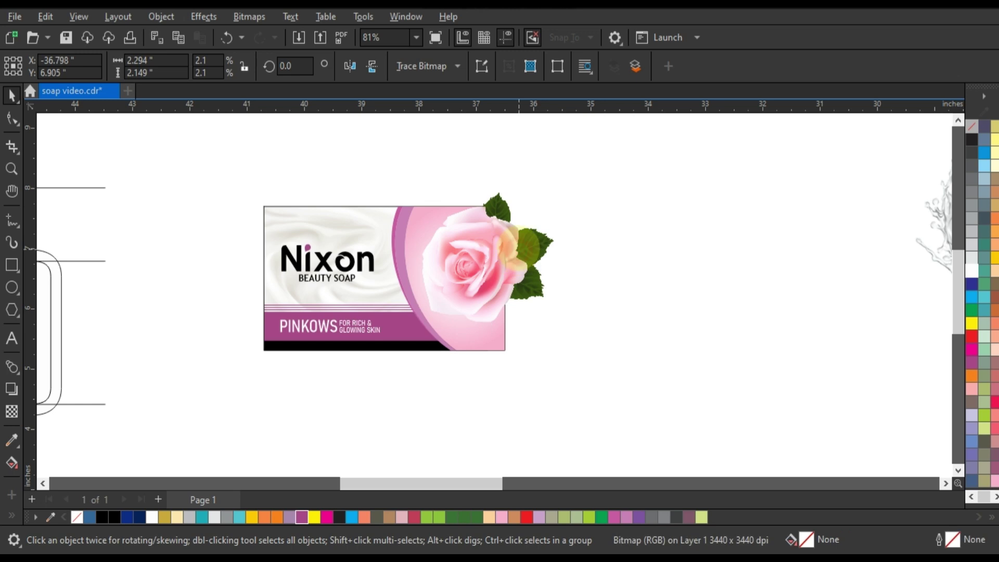
- PowerClip the rose image inside the soap box
left_click_drag(513, 260, 512, 256)
right_click(518, 255)
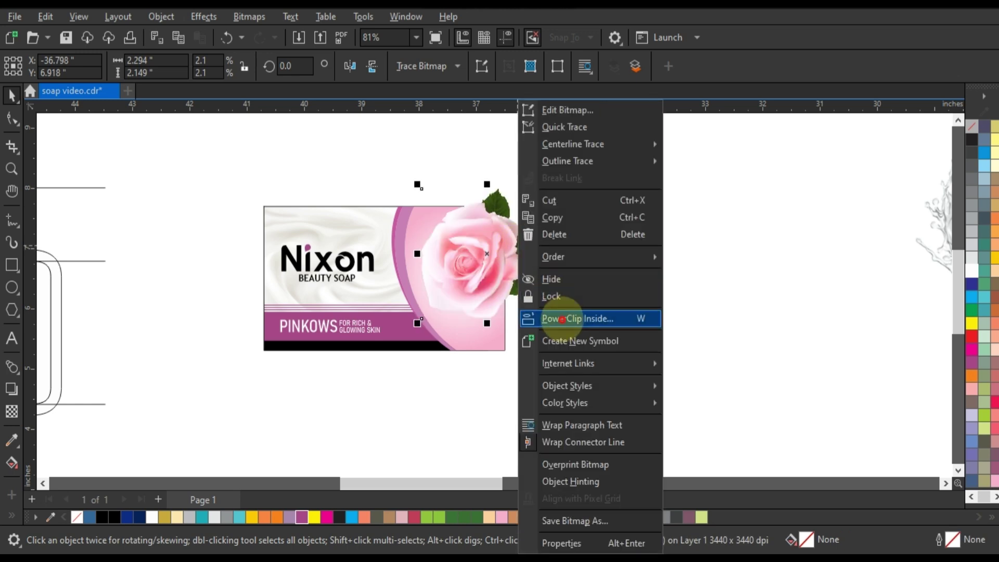
left_click(560, 317)
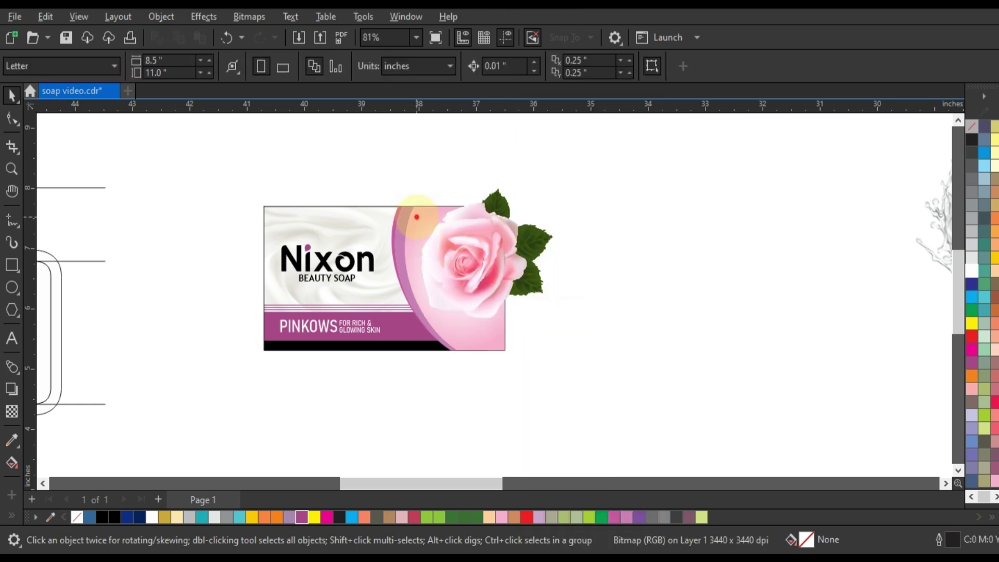
left_click(417, 217)
left_click(610, 267)
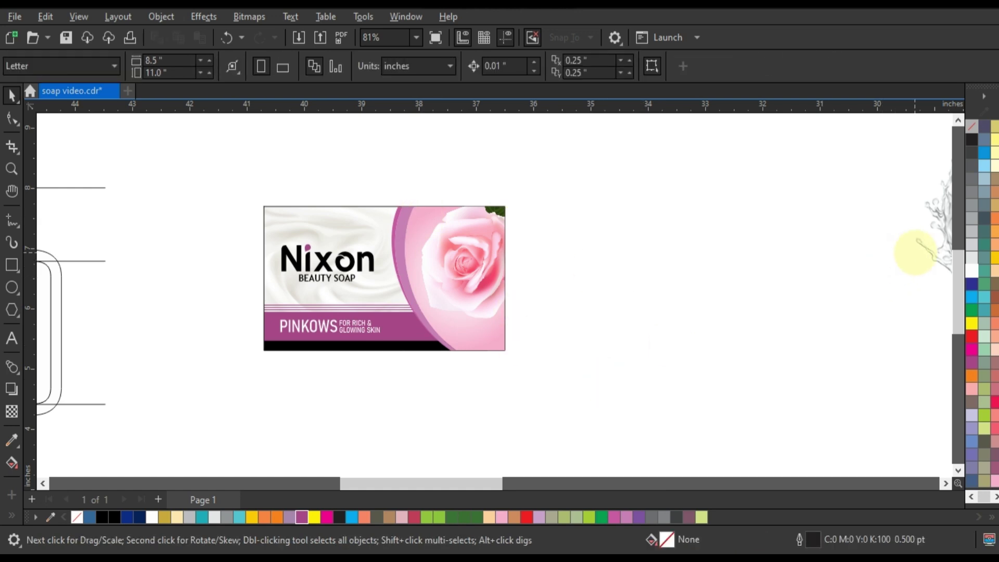
- Position the water splash image over the soap box and open its Effects menu
left_click_drag(916, 252, 528, 300)
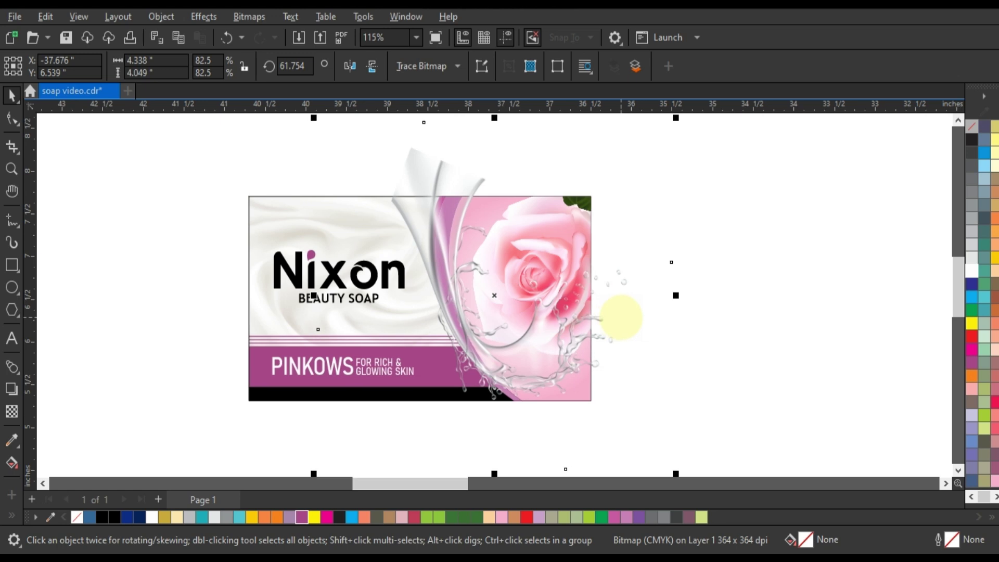
left_click(12, 168)
left_click_drag(377, 139, 662, 419)
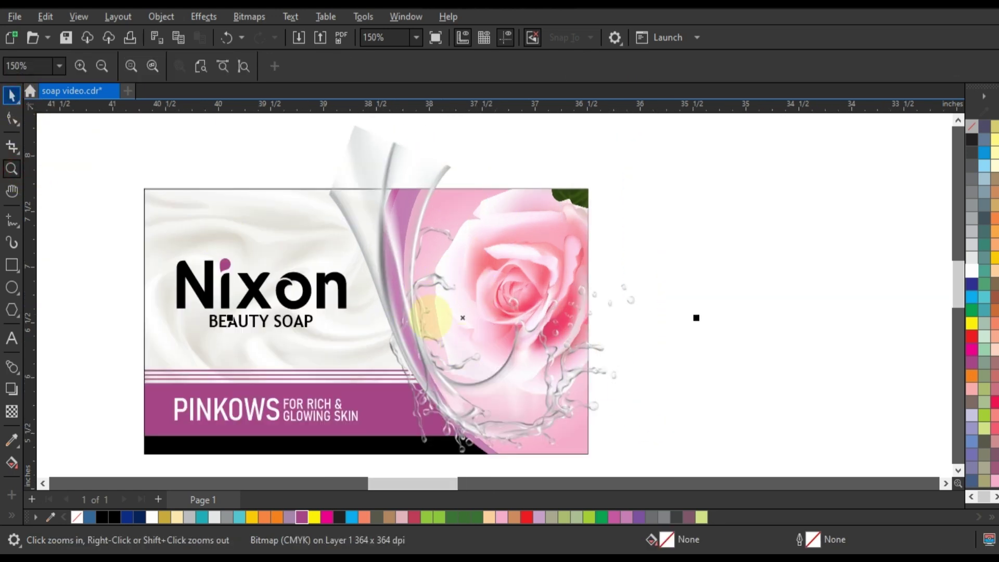
key("space")
mouse_move(431, 317)
left_mouse_down()
mouse_move(405, 287)
mouse_move(430, 294)
left_mouse_up()
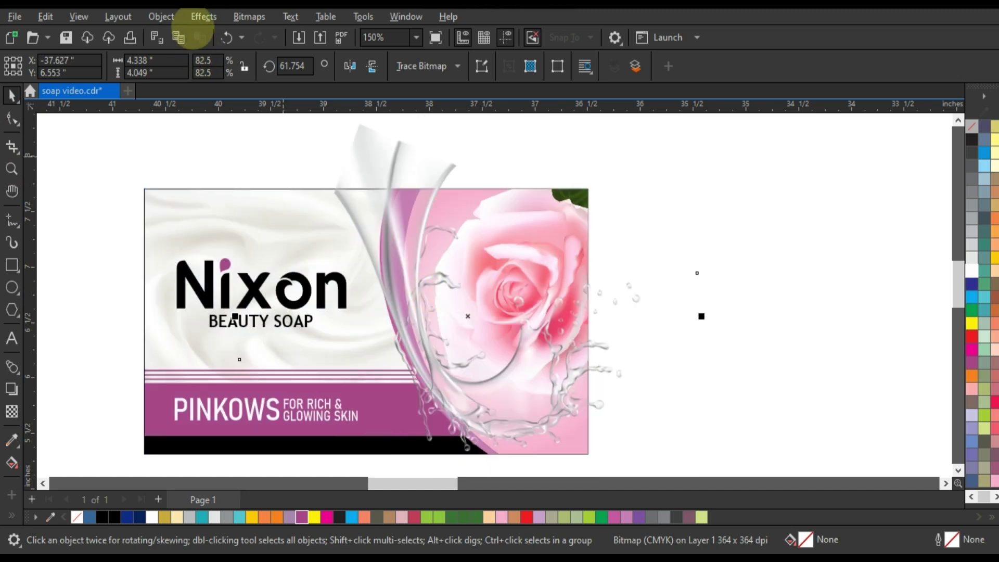
left_click(199, 17)
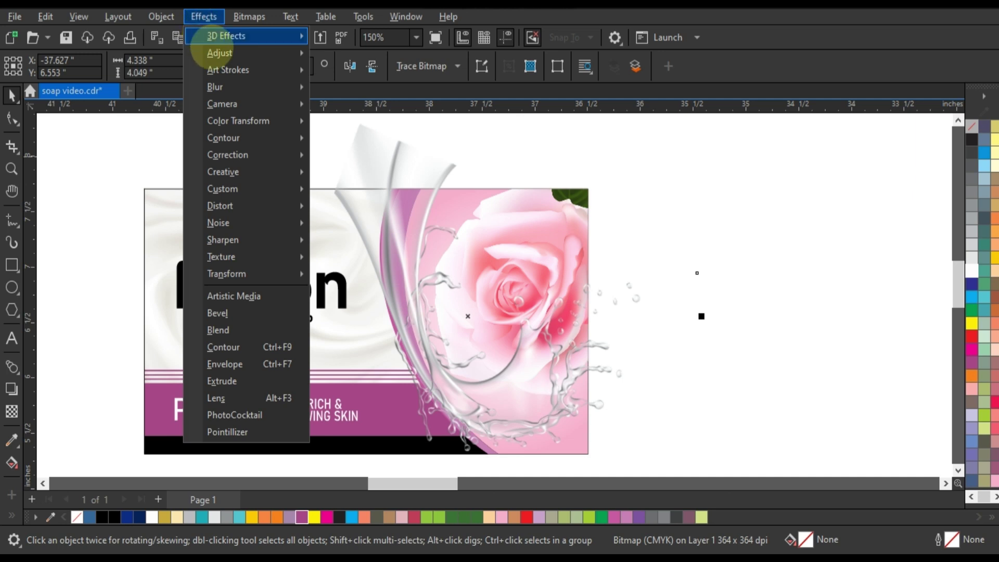
mouse_move(220, 53)
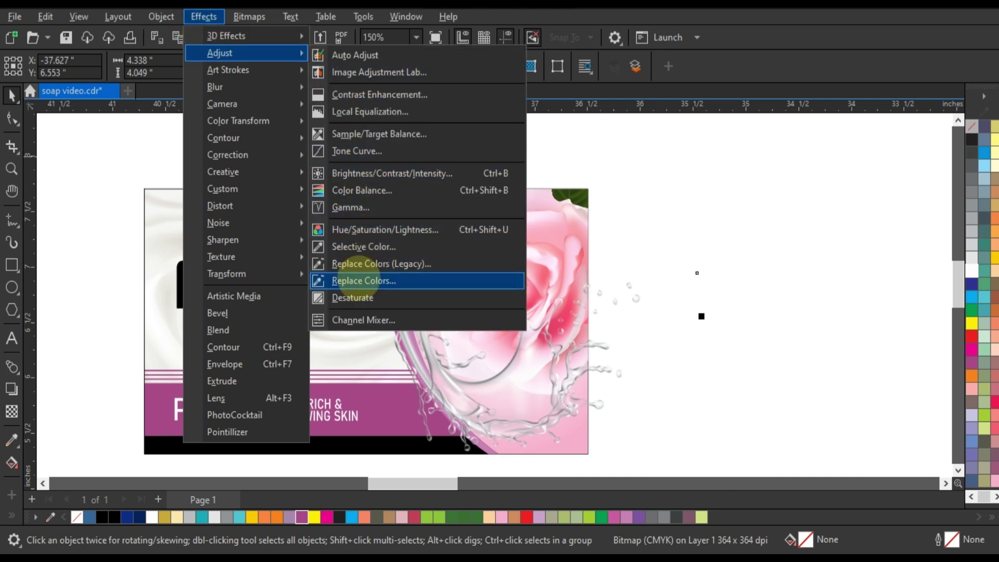
- Open Replace Colors for the splash and zoom into the After-only preview
left_click(364, 280)
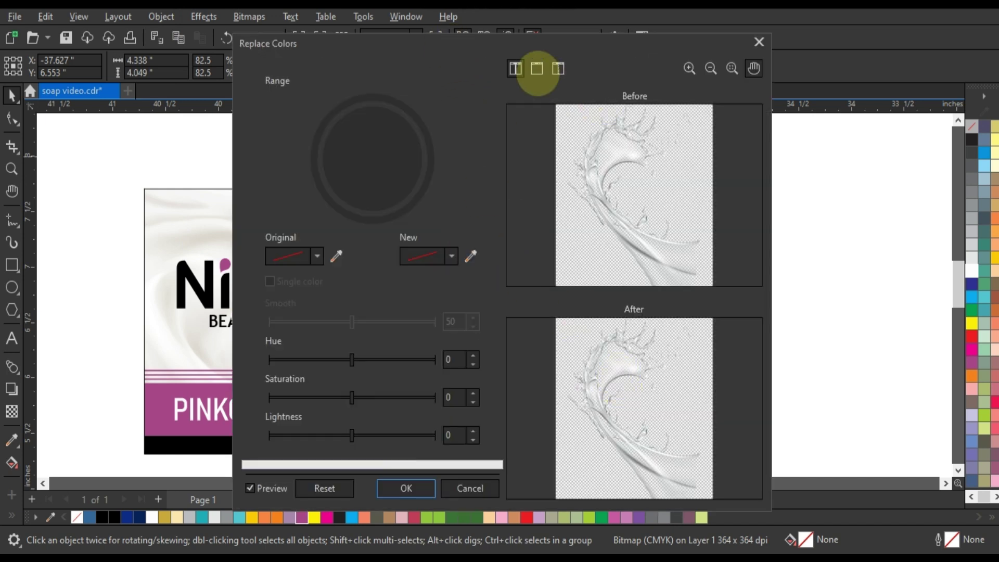
left_click(537, 68)
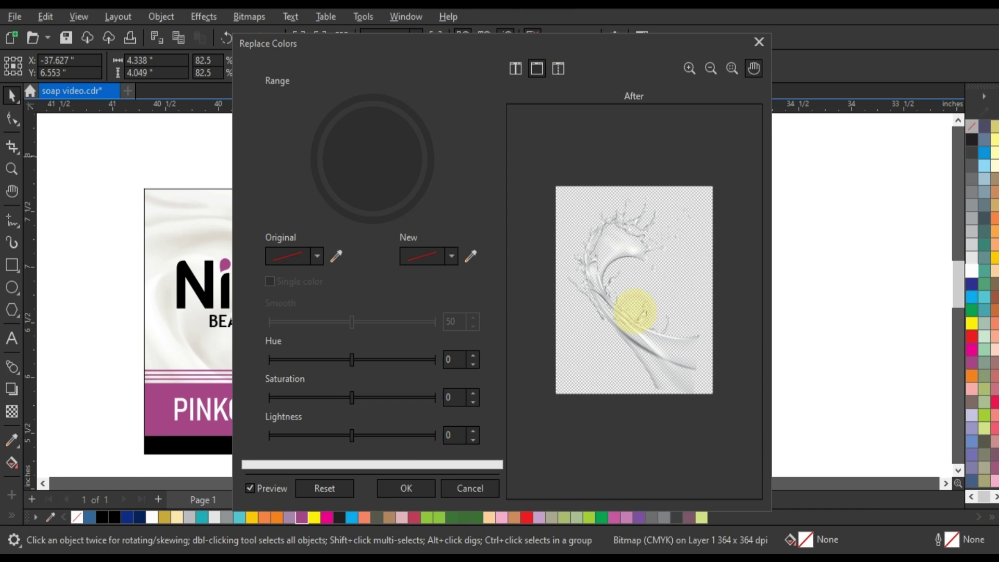
left_click(690, 68)
left_click(634, 301)
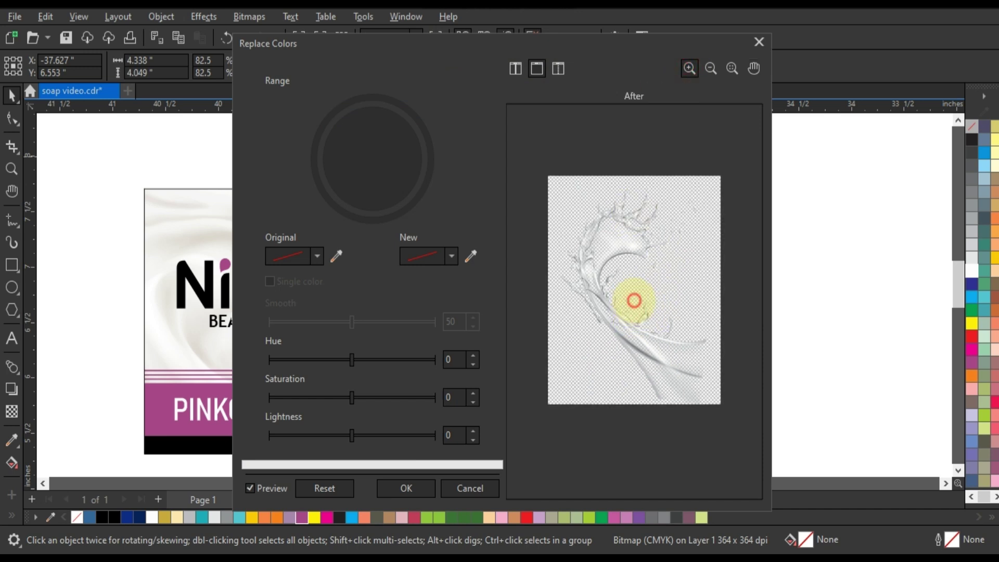
left_click(636, 300)
left_click(637, 306)
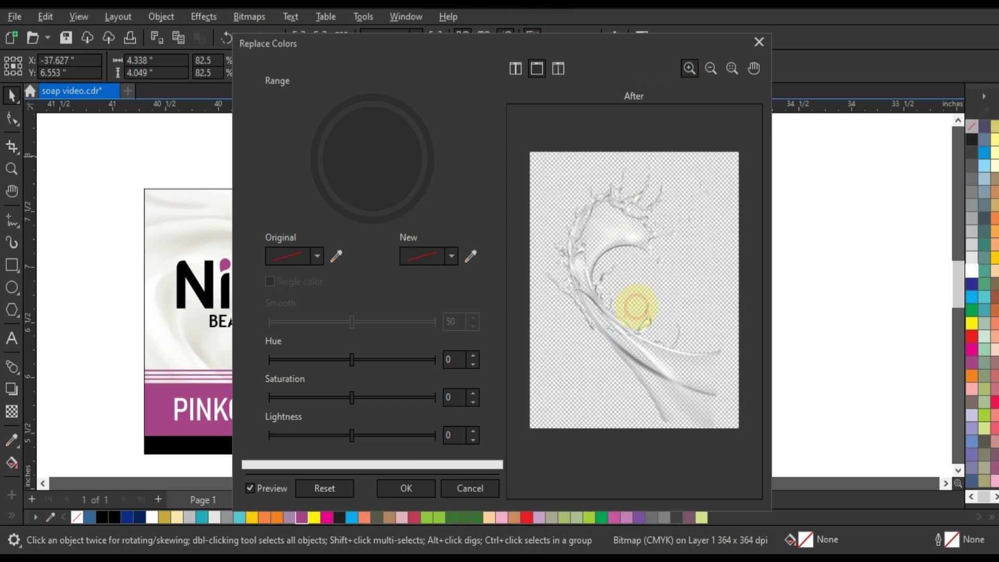
left_click(645, 307)
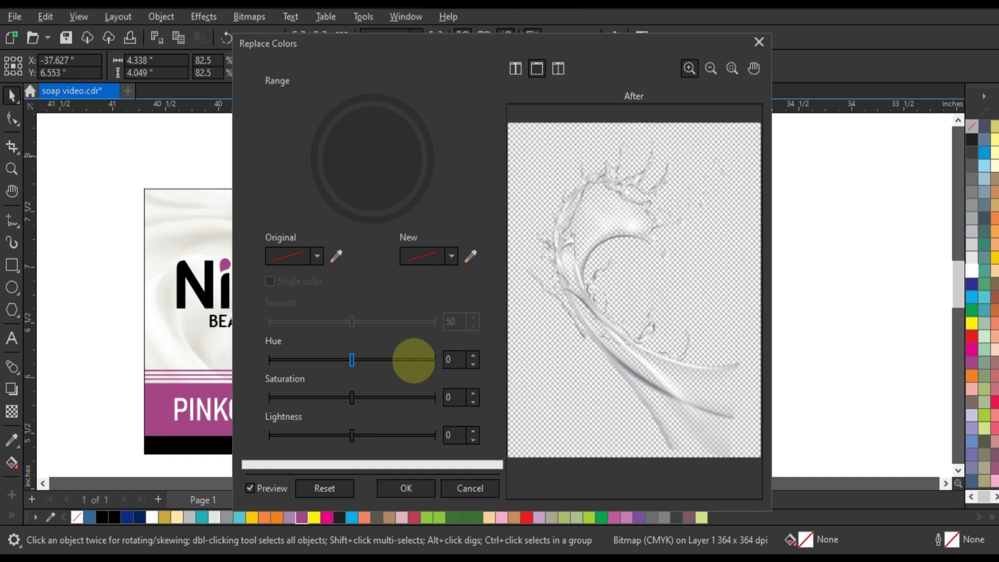
- Set hue −61 and saturation 69, lower the lightness, and apply the pink tint
left_click(381, 359)
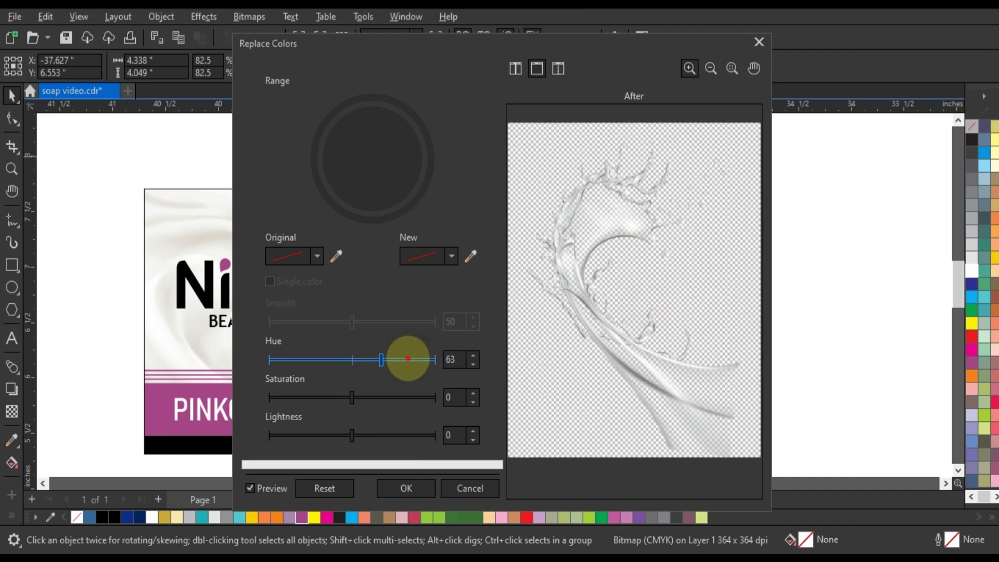
left_click(392, 397)
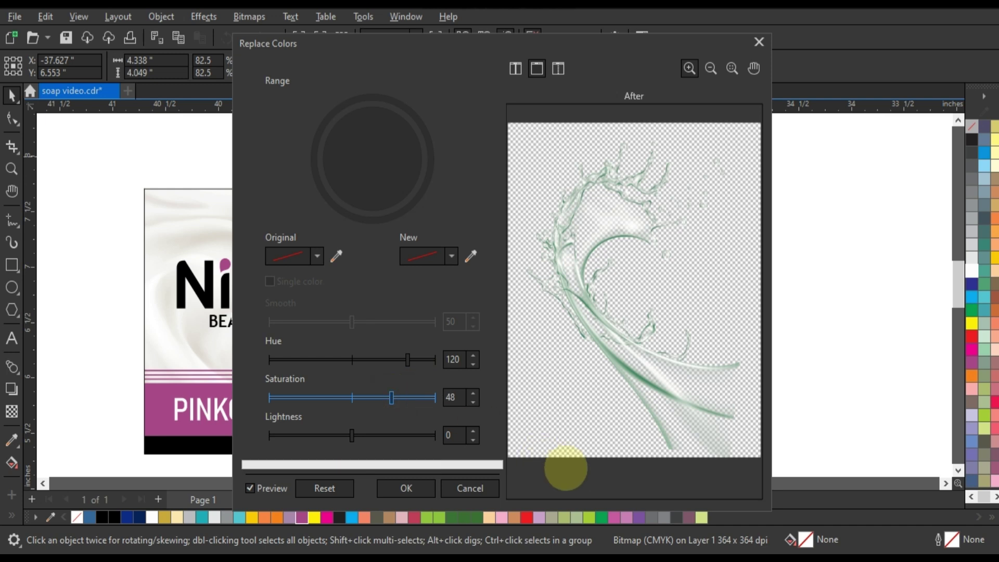
left_click_drag(391, 398, 331, 395)
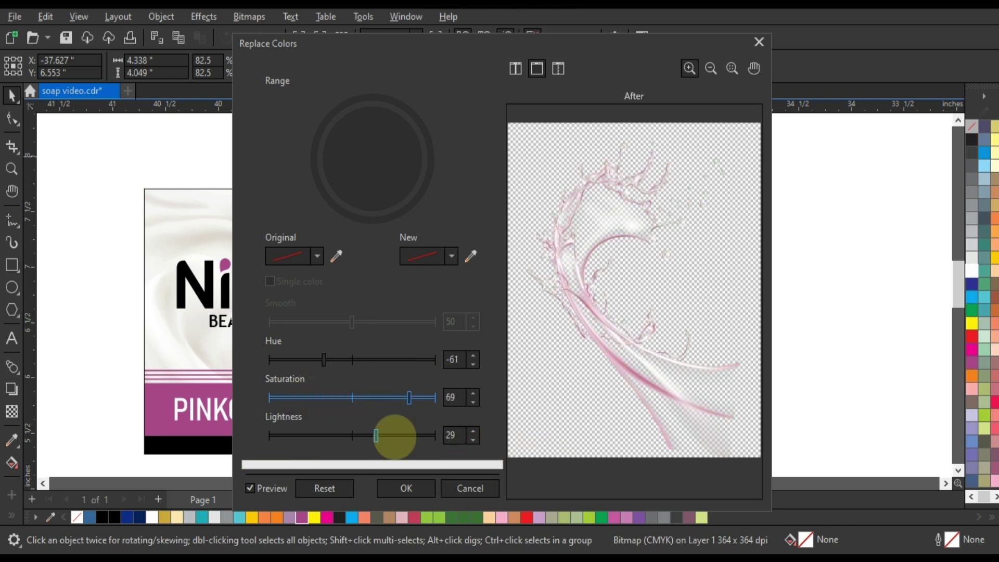
left_click(393, 436)
left_click_drag(393, 436, 357, 435)
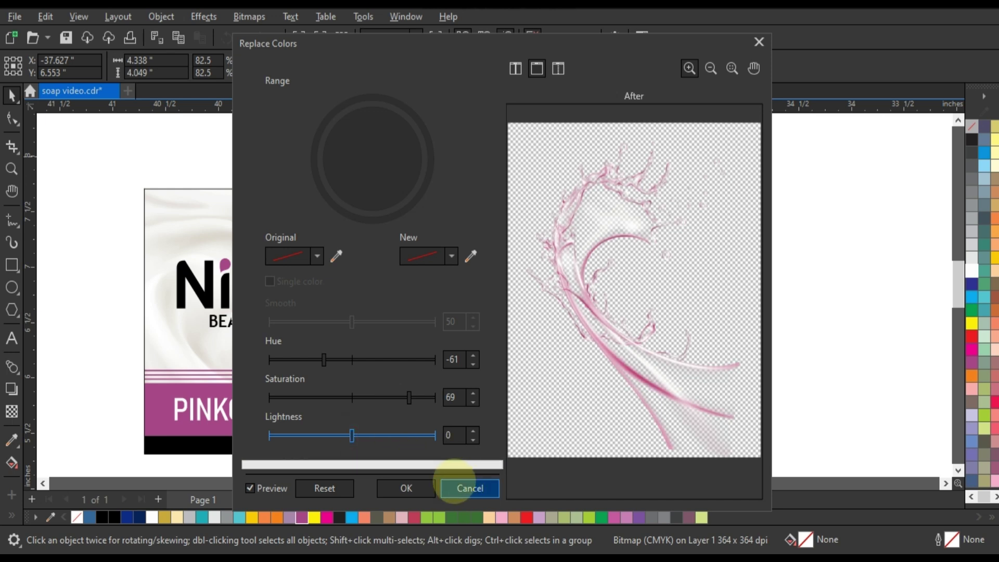
left_click(407, 488)
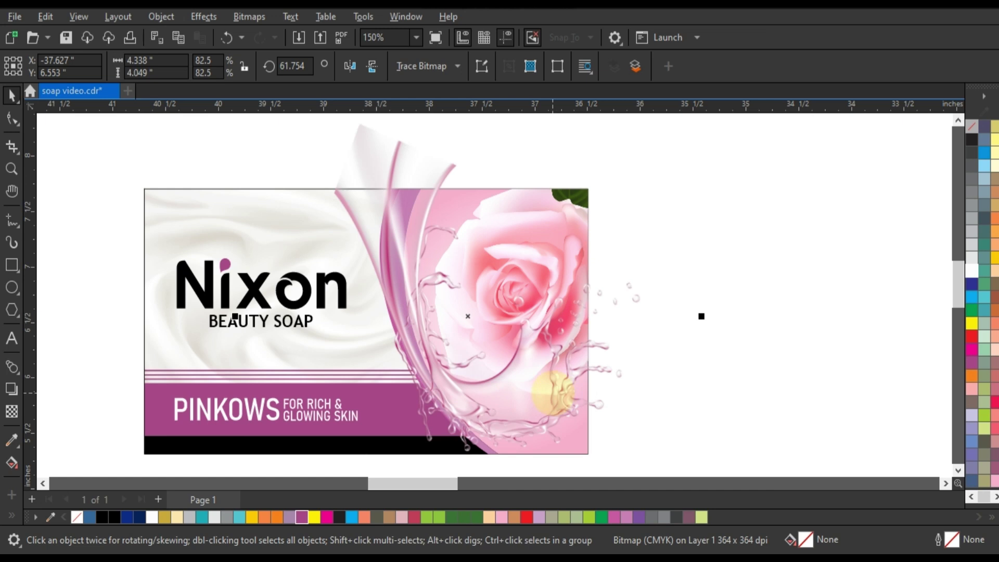
- Mirror the splash and tilt it to about 354 degrees around the rose
left_click(371, 66)
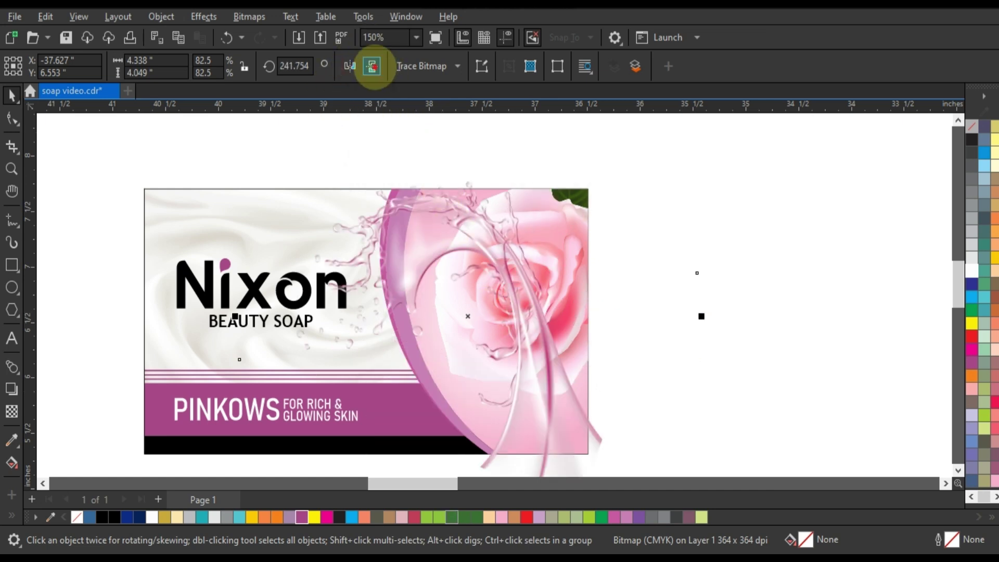
left_click(372, 66)
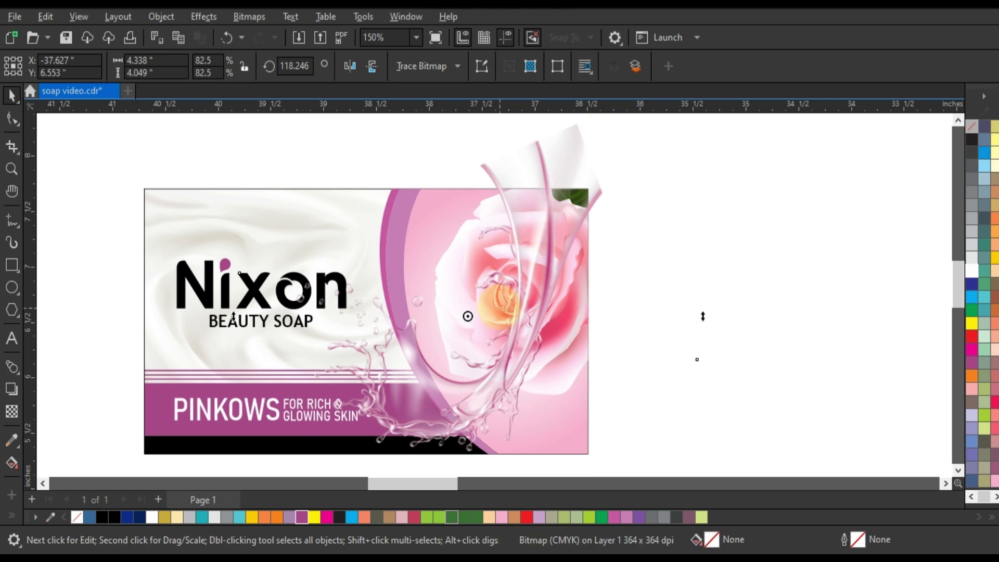
key("F3")
mouse_move(599, 197)
left_mouse_down()
mouse_move(533, 387)
mouse_move(562, 330)
left_mouse_up()
left_click_drag(597, 184, 510, 365)
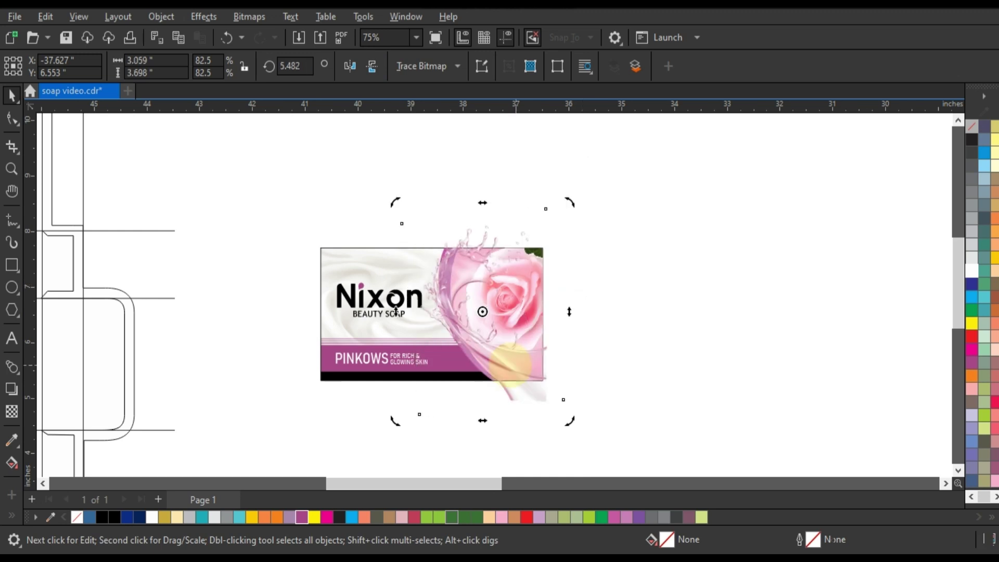
left_click_drag(572, 202, 492, 349)
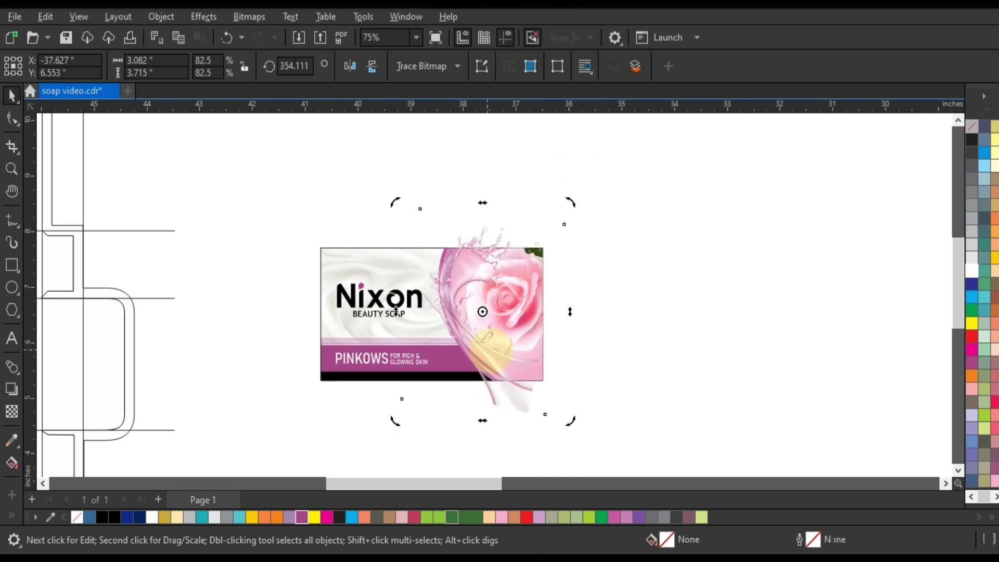
- Resize the splash to 87.1% and shift it slightly up over the rose
left_click(520, 292)
left_click_drag(573, 213, 582, 225)
key("shift+F2")
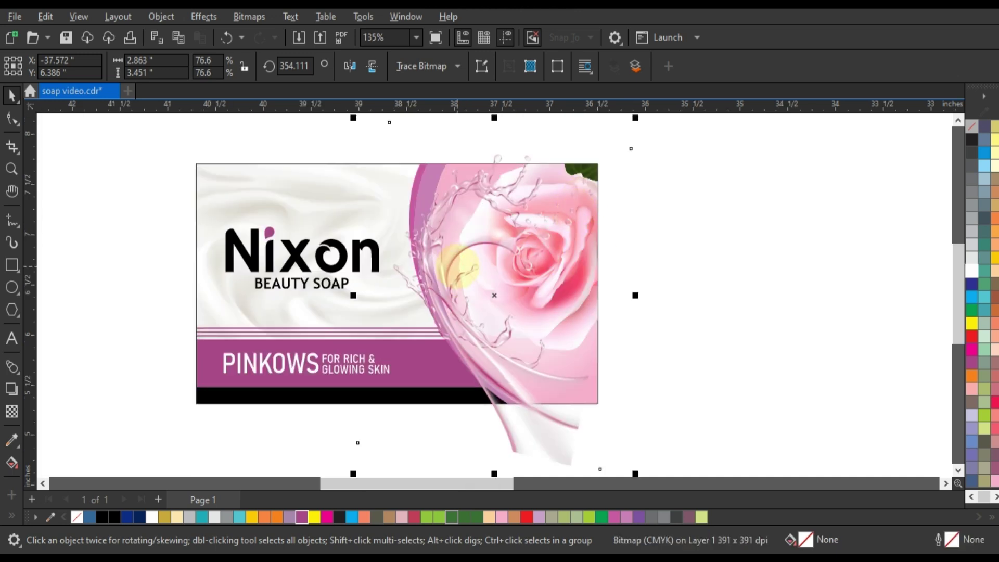
scroll(458, 266, "down", 2)
left_click_drag(547, 370, 566, 404)
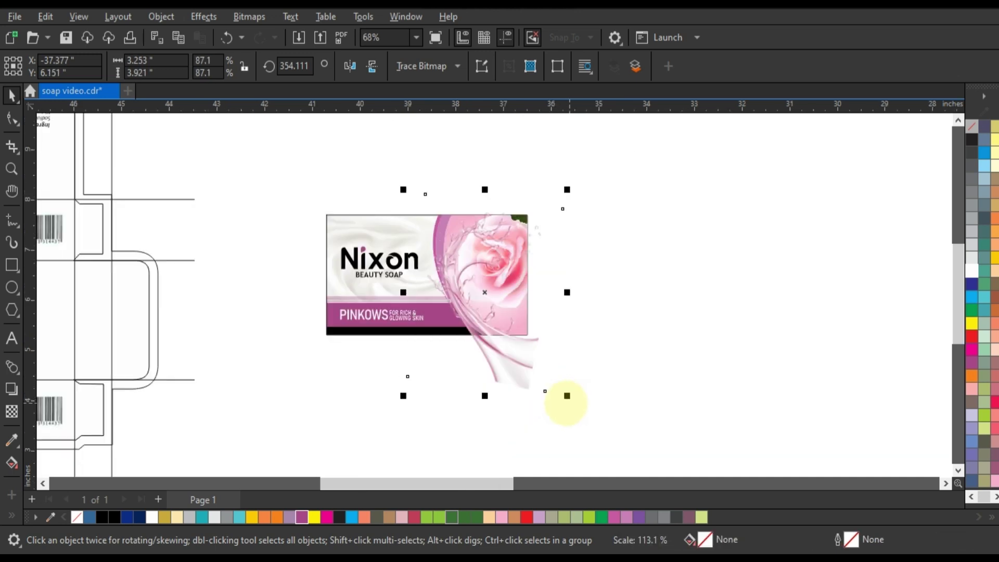
mouse_move(504, 361)
left_mouse_down()
mouse_move(504, 346)
mouse_move(457, 323)
mouse_move(460, 334)
left_mouse_up()
scroll(470, 328, "up", 2)
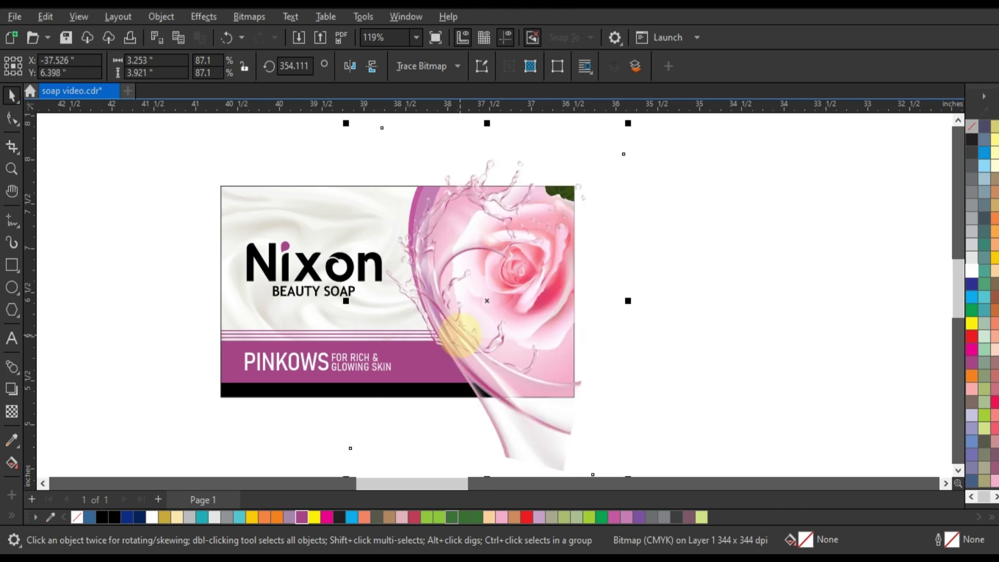
- PowerClip the splash and rose images inside the card rectangle
right_click(461, 334)
left_click(494, 318)
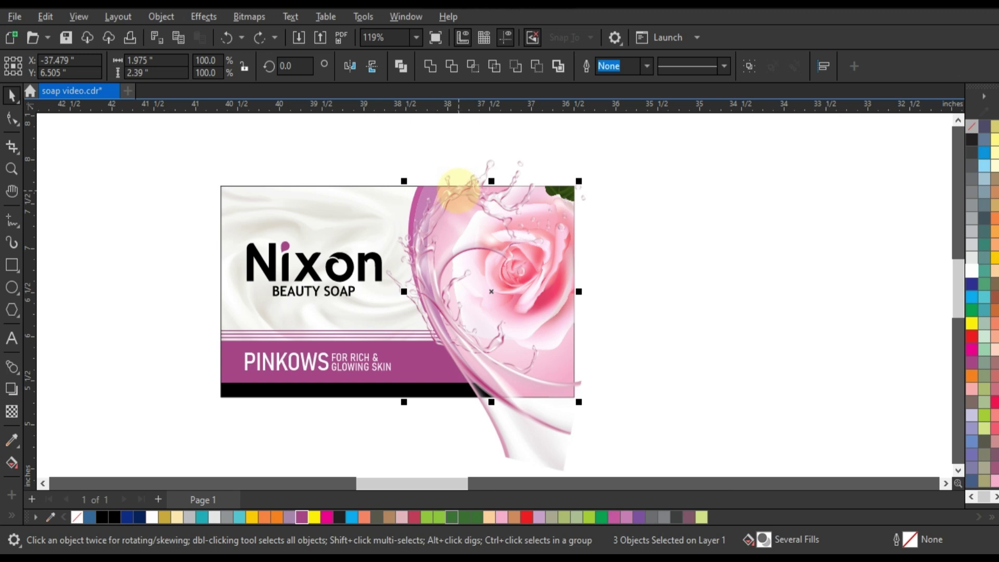
left_click(458, 187, "shift")
right_click(458, 188)
left_click(510, 325)
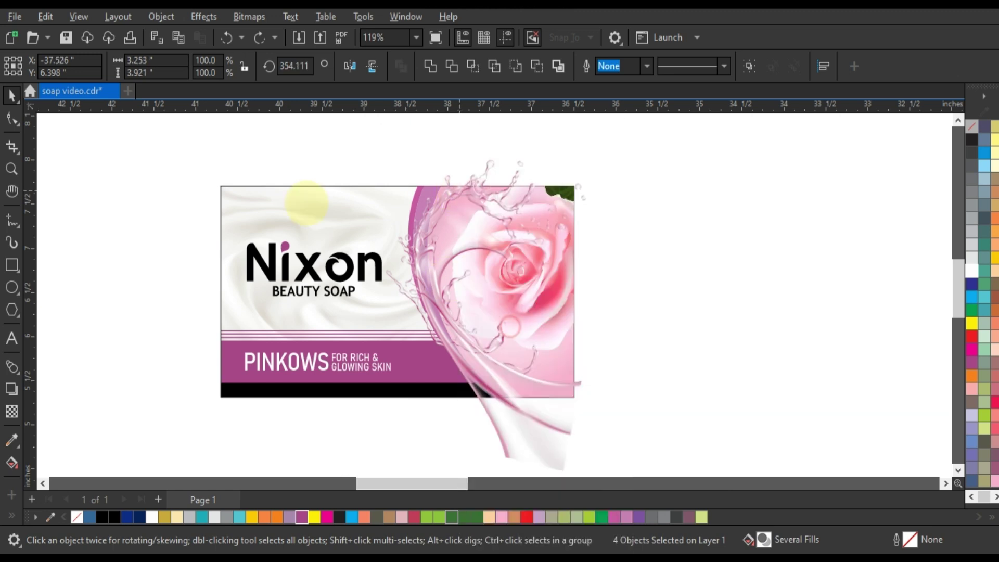
left_click(302, 196)
left_click(185, 214)
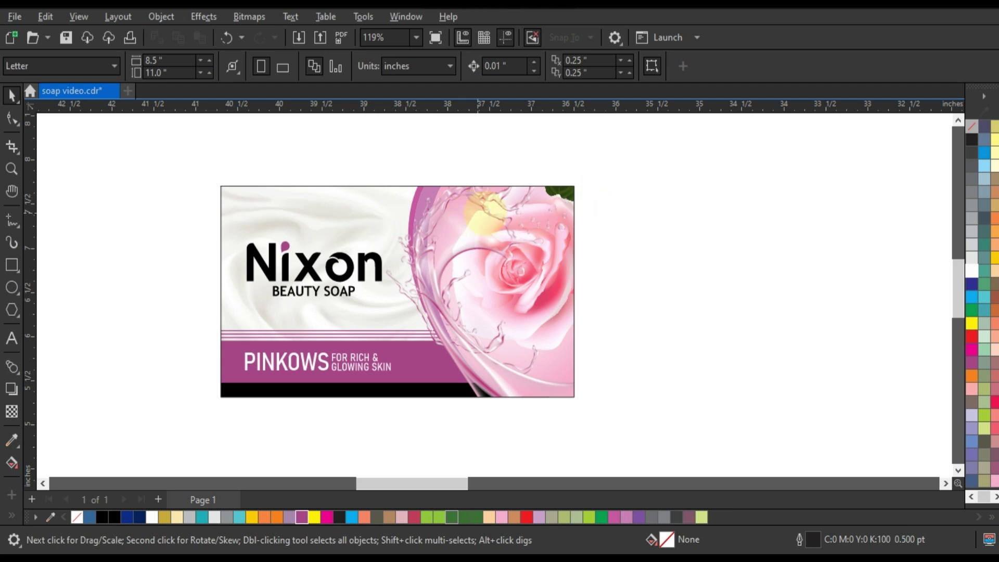
- Move the soap card design onto the dieline's centre panel and centre it there
scroll(487, 211, "down", 2)
left_click_drag(577, 186, 351, 322)
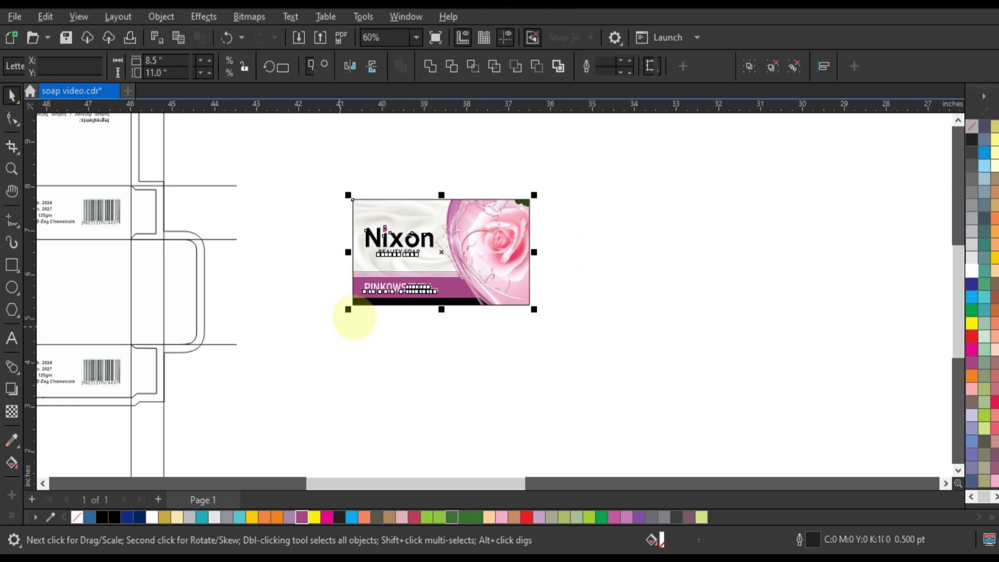
scroll(484, 255, "down", 1)
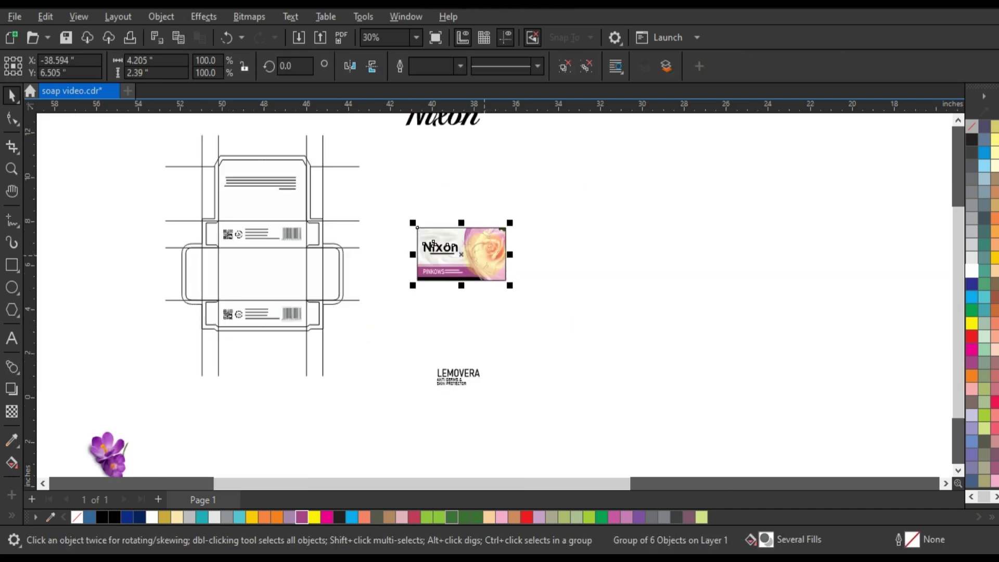
left_click_drag(484, 254, 289, 273)
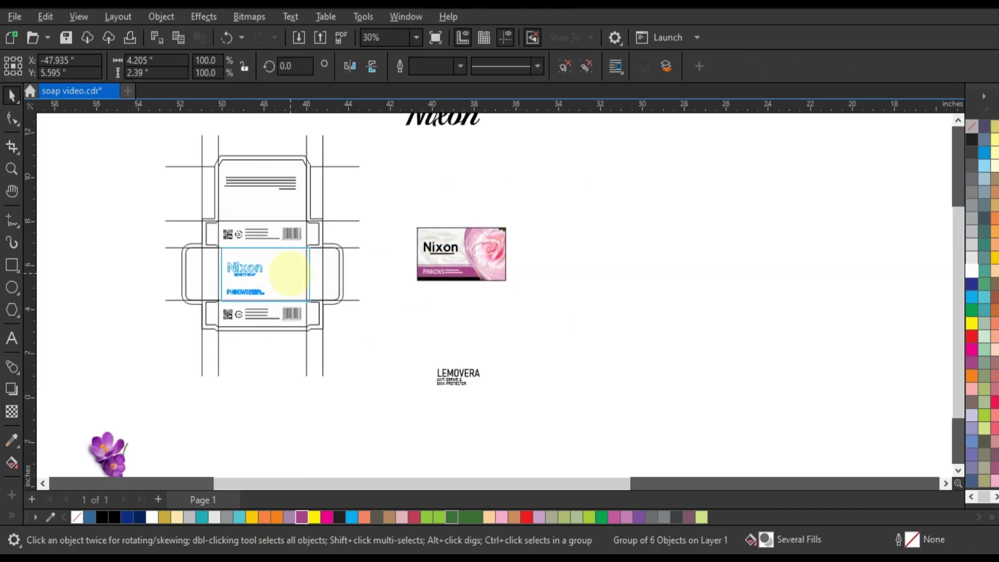
left_click_drag(290, 273, 290, 273)
scroll(368, 267, "up", 2)
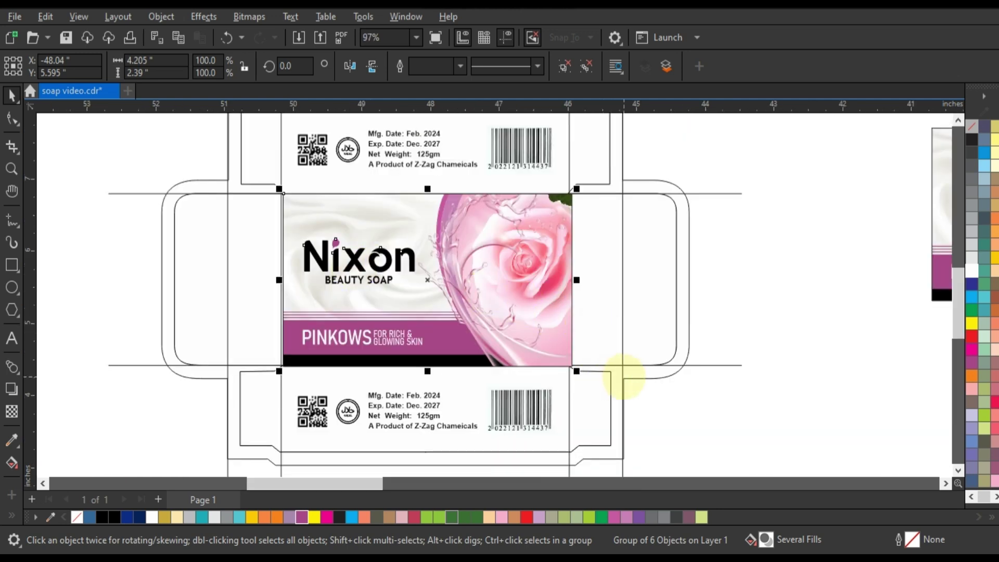
left_click(625, 376, "shift")
key("c")
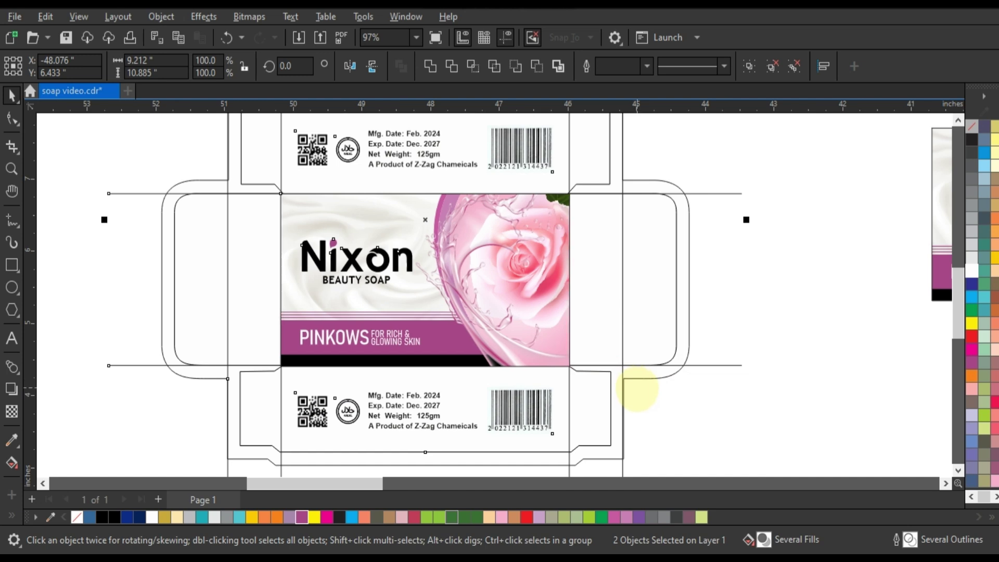
left_click(637, 389)
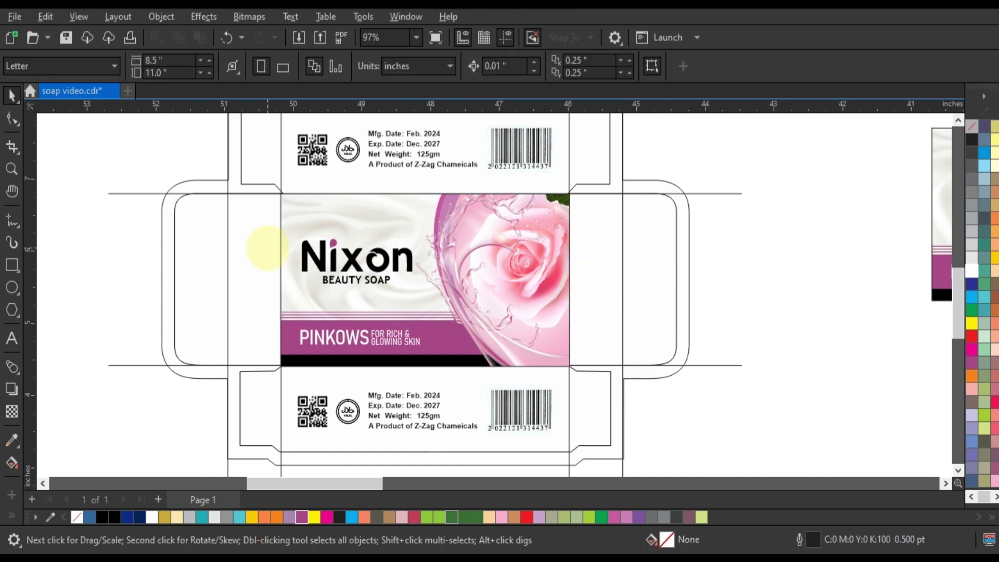
- Shift the card and LEMOVERA text right, then drop a copy of the dieline to the left
scroll(263, 249, "down", 2)
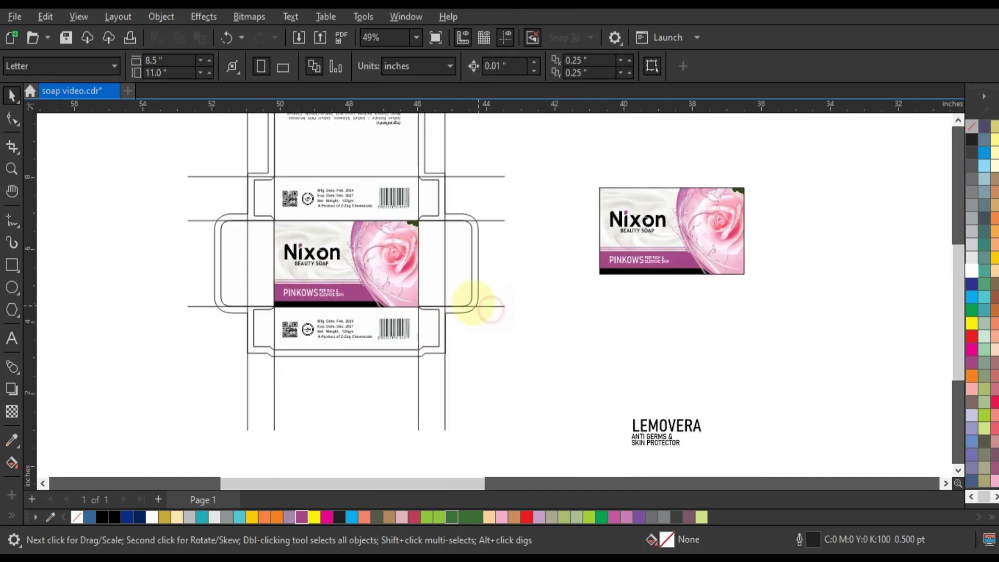
scroll(473, 303, "down", 2)
left_click_drag(507, 221, 624, 393)
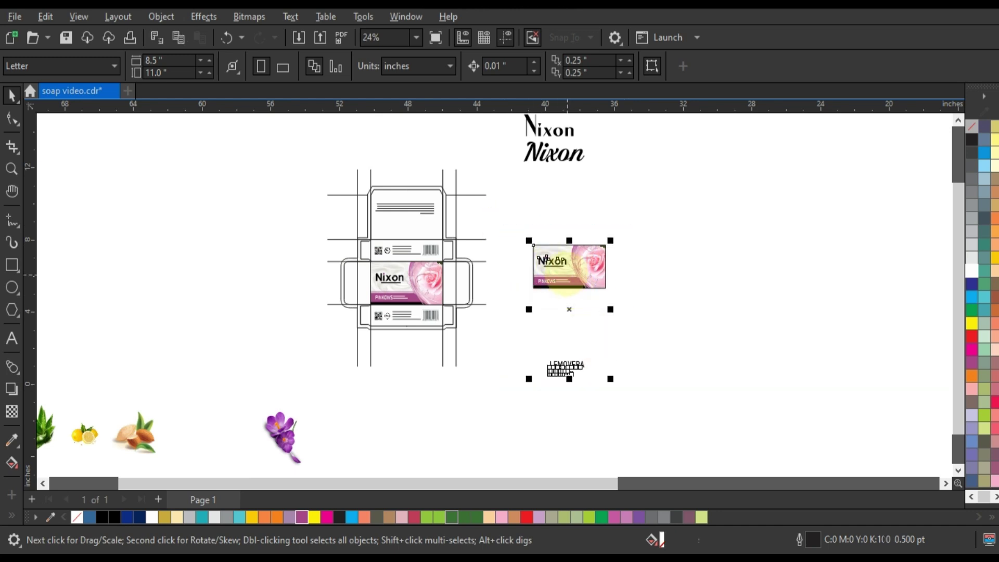
left_click_drag(565, 281, 704, 289)
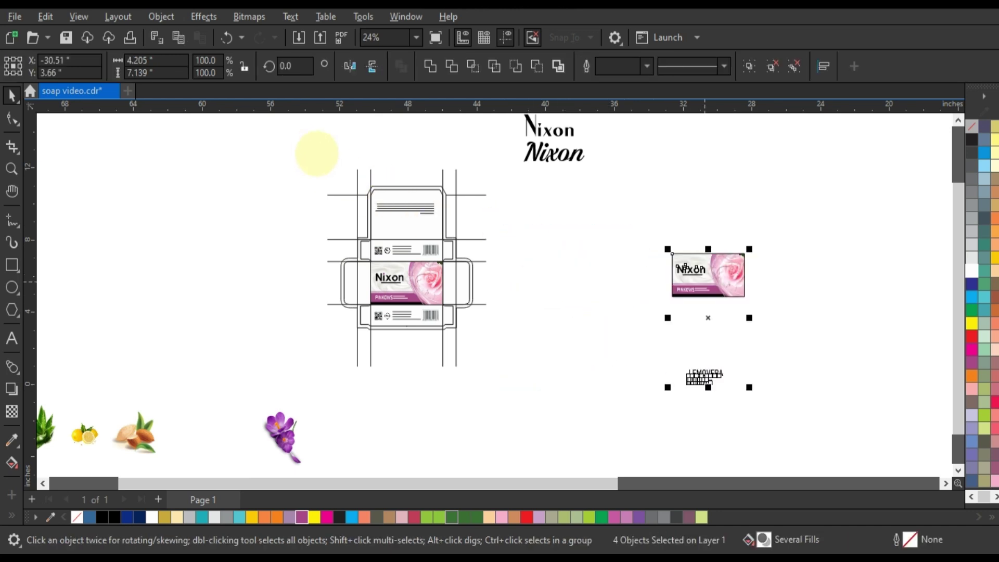
left_click_drag(322, 157, 498, 378)
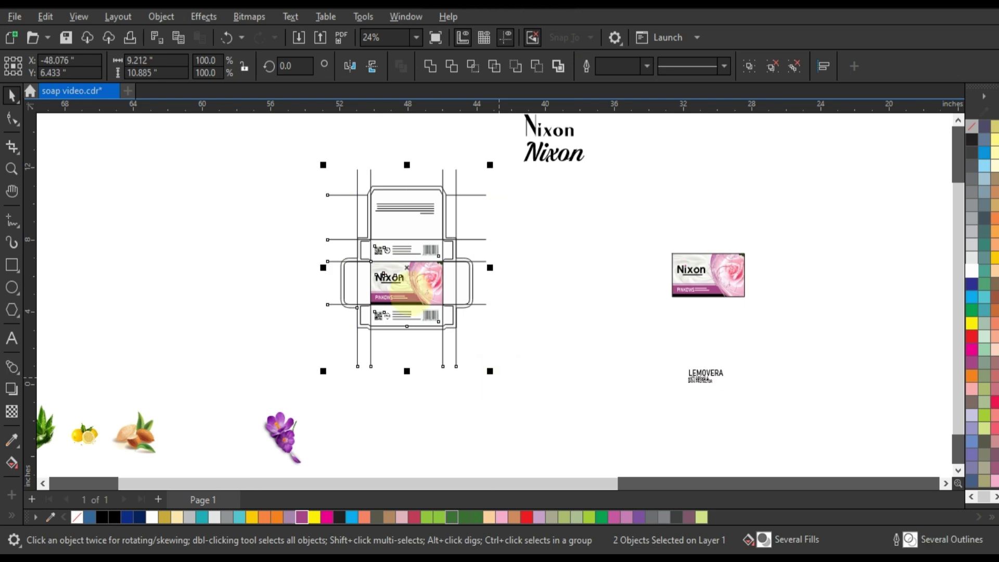
left_click_drag(416, 291, 246, 291)
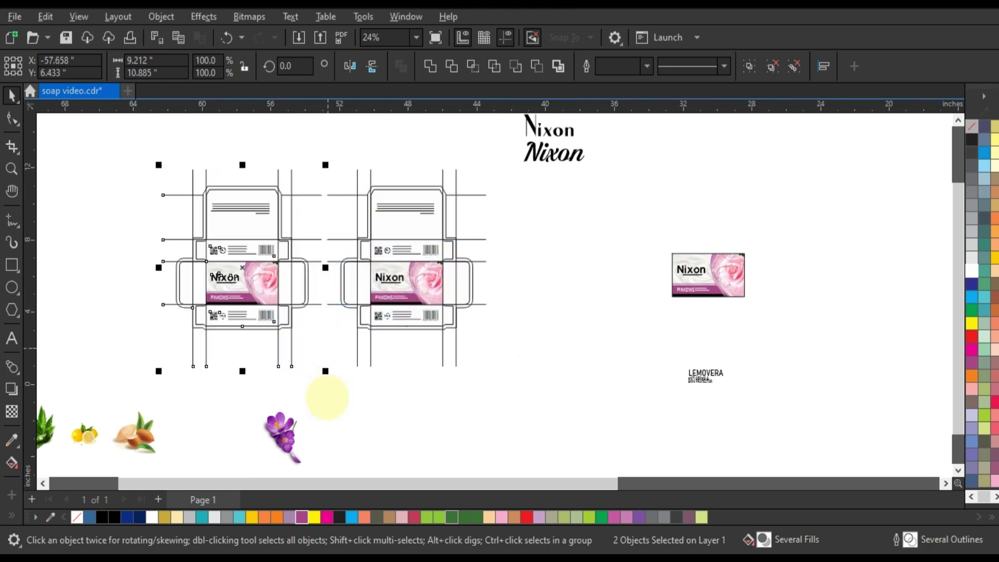
- Move the almond image beside the soap front panel and zoom to both
left_click(327, 398)
mouse_move(156, 432)
left_mouse_down()
mouse_move(800, 285)
mouse_move(769, 267)
left_mouse_up()
left_click_drag(814, 237, 630, 318)
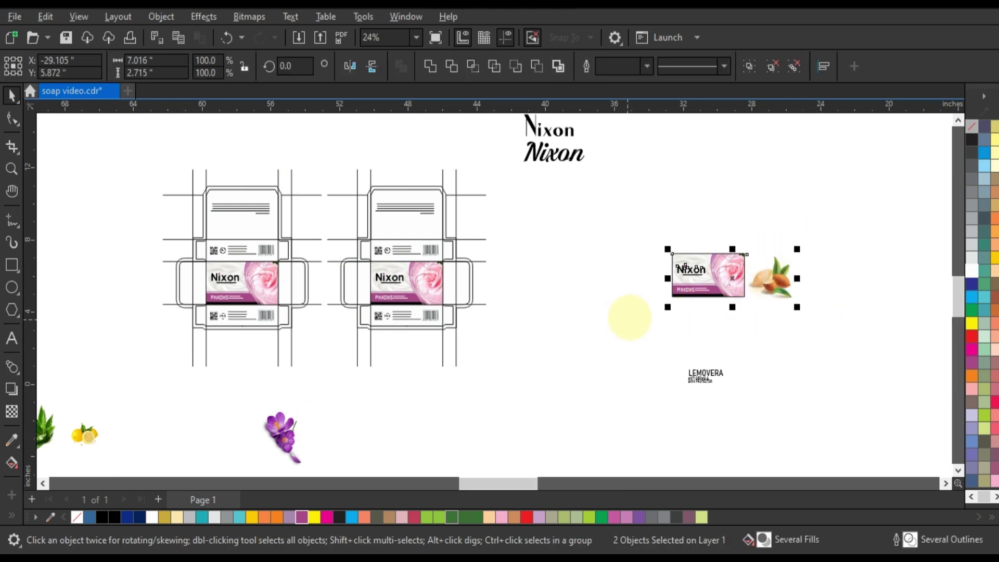
key("shift+F2")
- Ungroup the panel artwork and open the front panel's PowerClip contents for editing
right_click(486, 223)
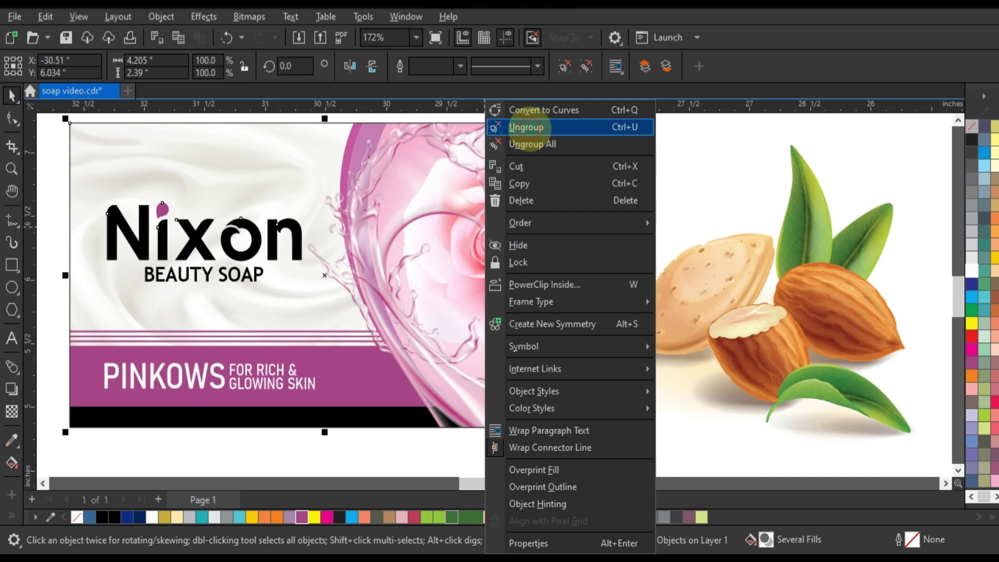
left_click(526, 127)
left_click(592, 148)
right_click(555, 151)
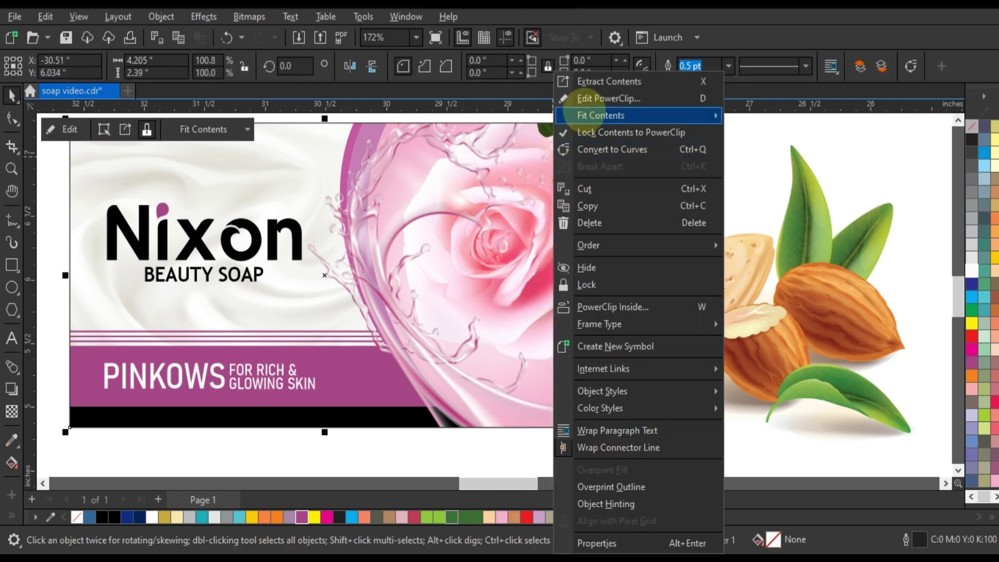
left_click(606, 98)
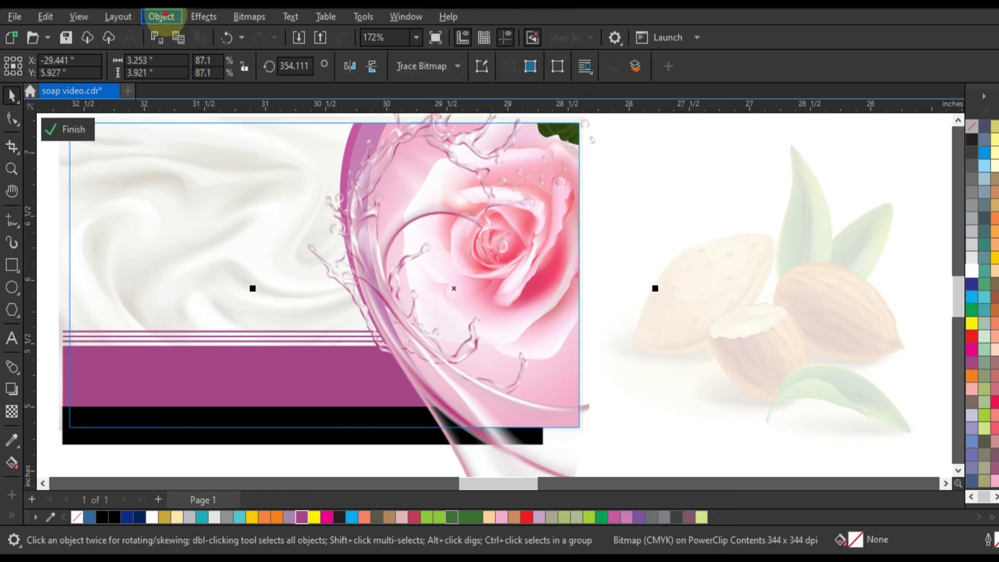
- Recolour the pink splash via Replace Colors using Hue 36, Saturation 67 and Lightness -8
left_click(161, 16)
left_click(161, 15)
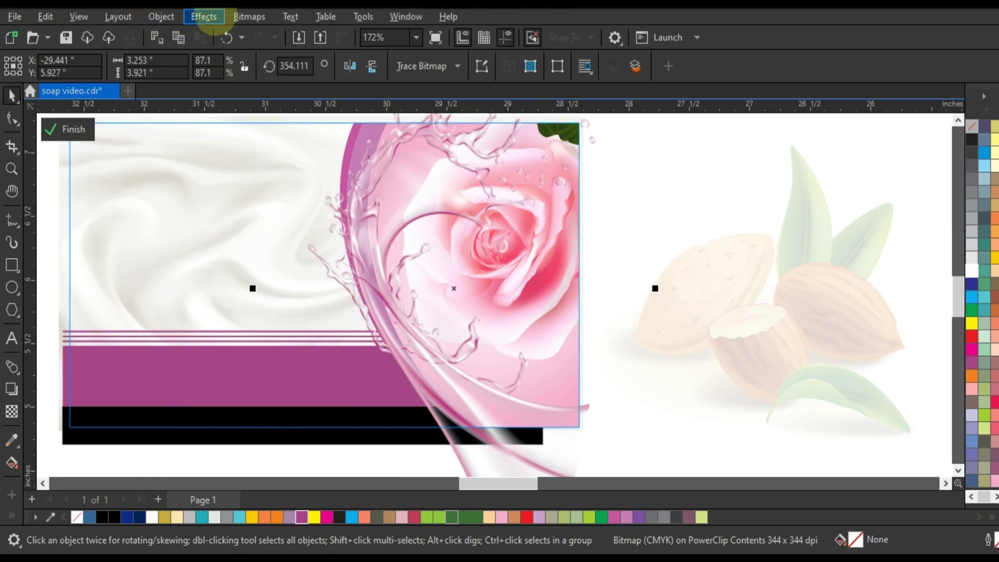
left_click(204, 16)
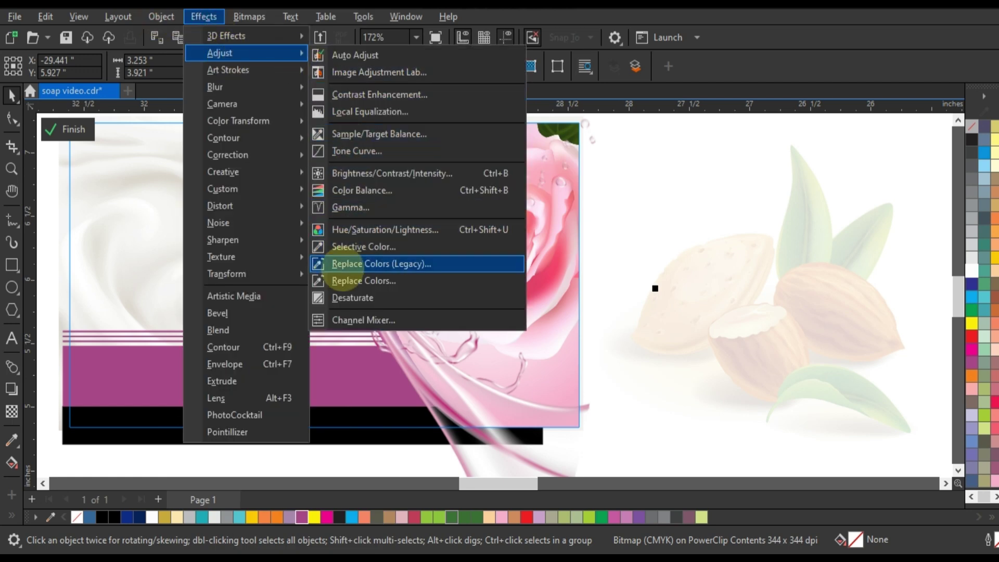
left_click(475, 333)
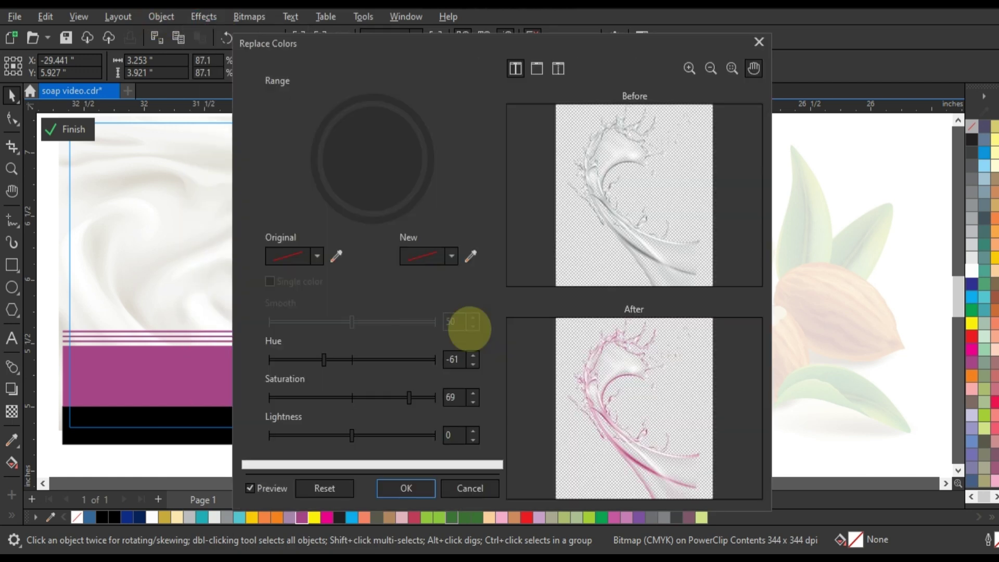
left_click(353, 434)
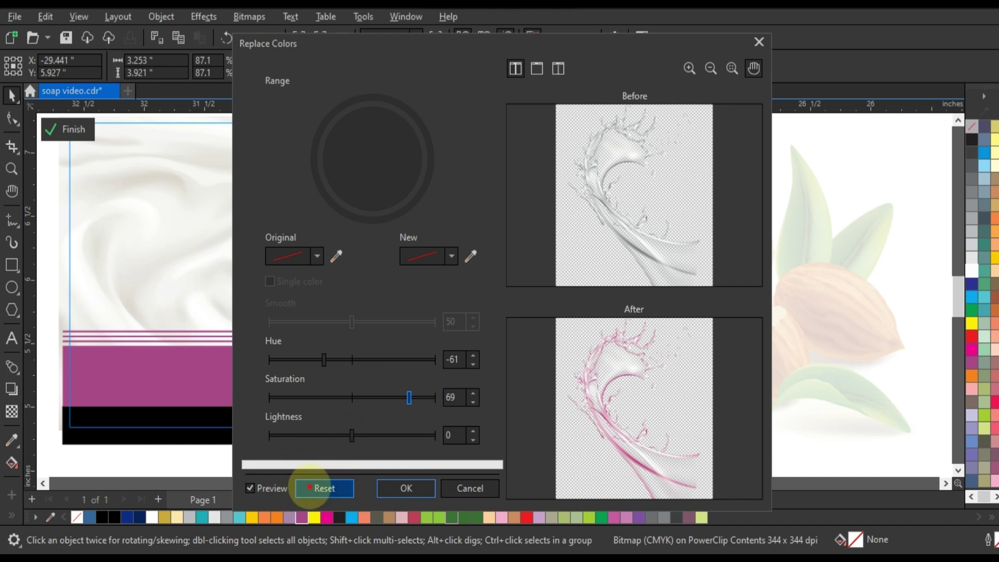
left_click(323, 488)
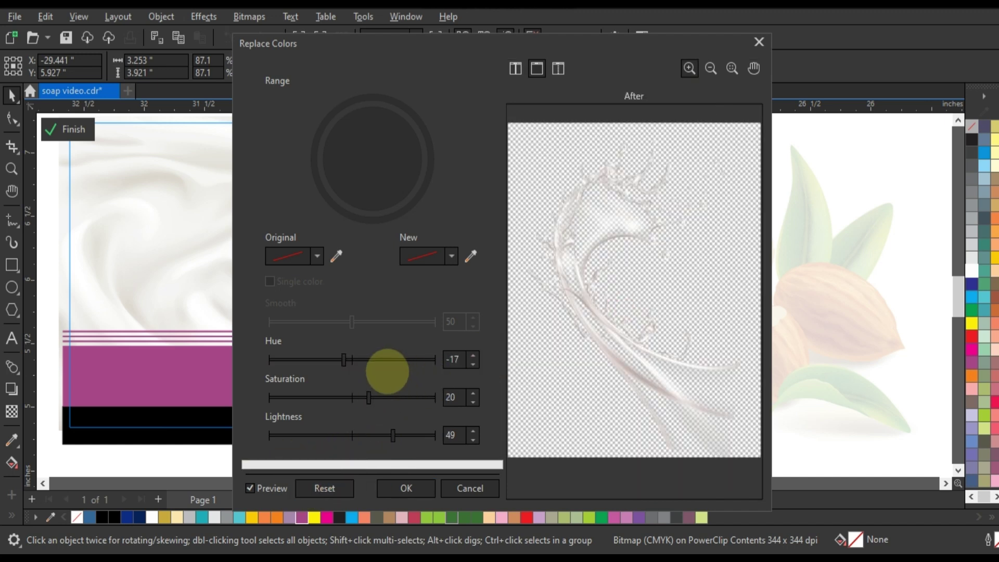
left_click_drag(368, 397, 398, 398)
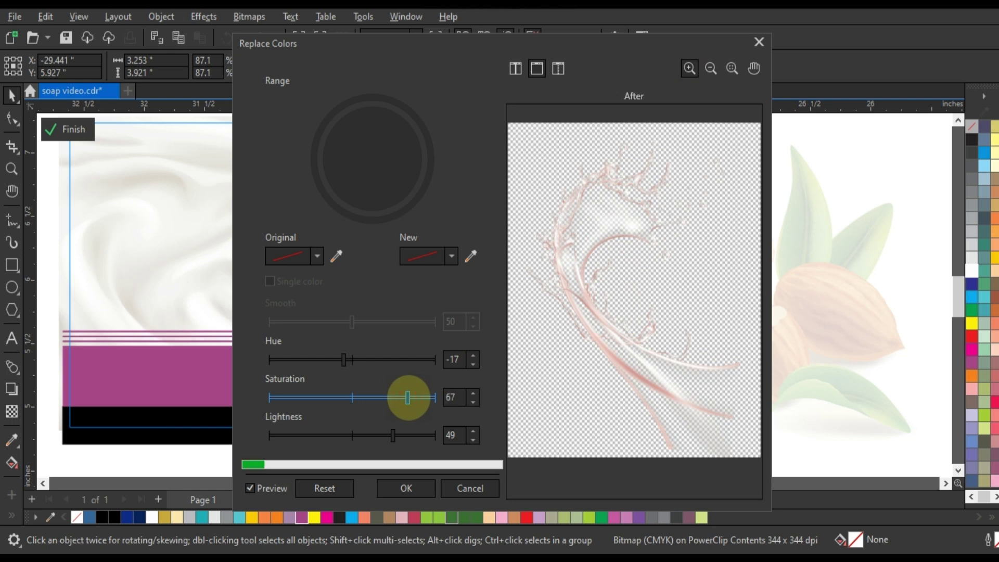
left_click_drag(332, 357, 369, 359)
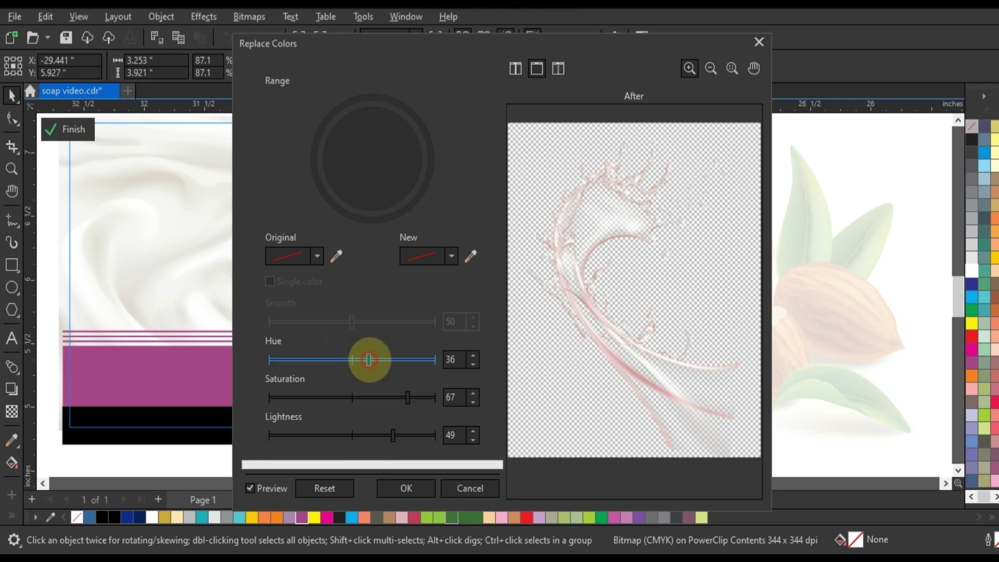
left_click(377, 435)
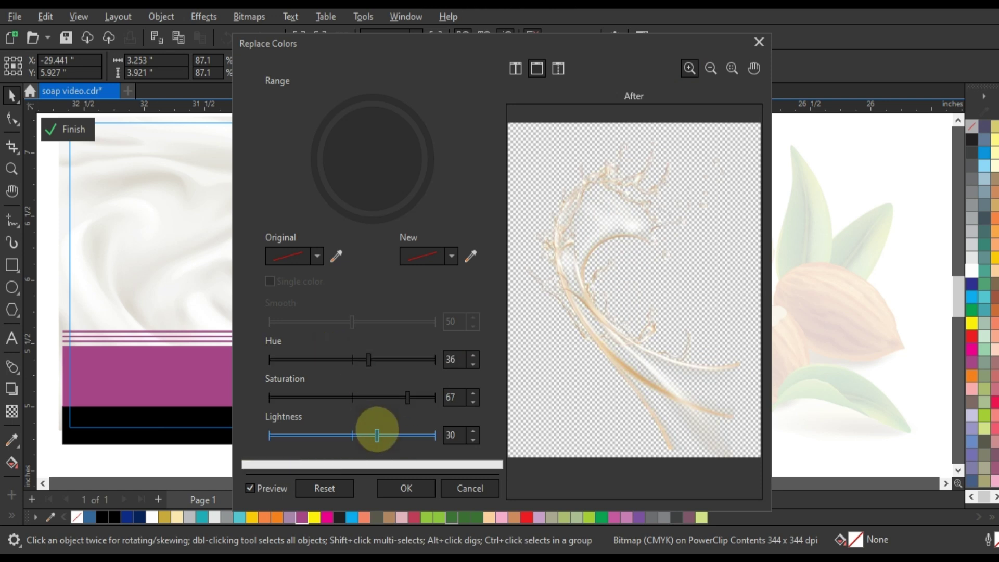
left_click_drag(377, 436, 345, 435)
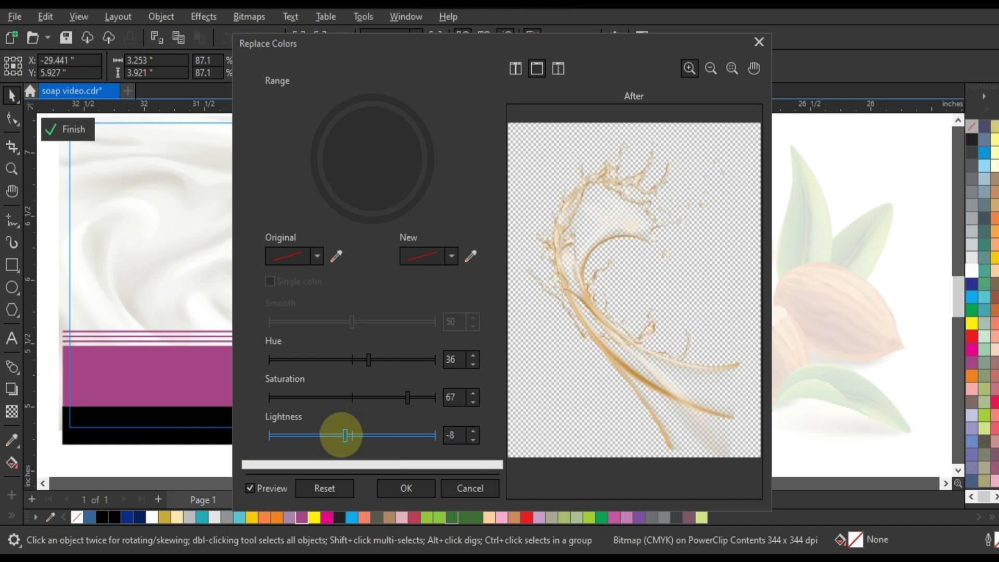
left_click(406, 489)
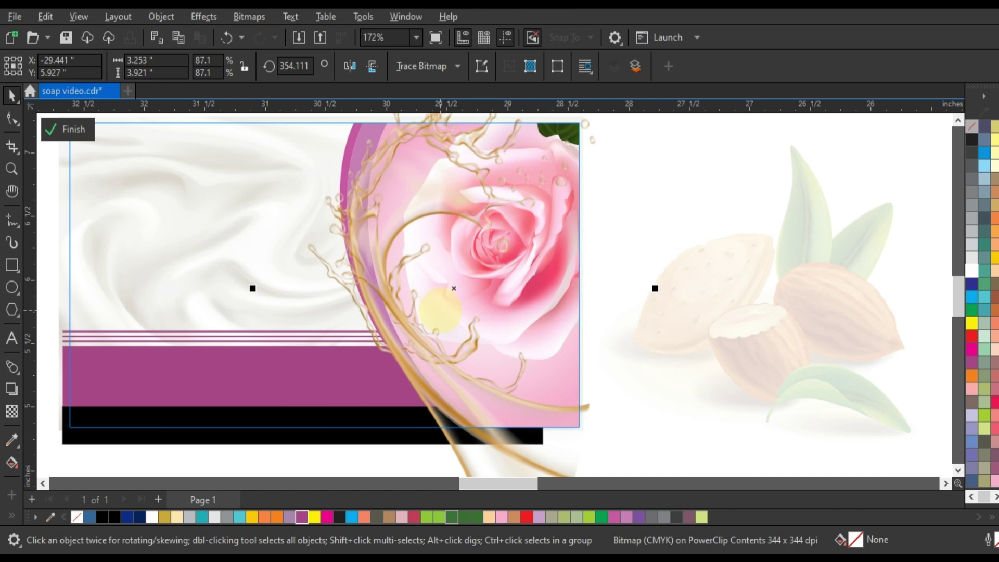
- Change the end colour of the circle's fountain fill behind the rose to a warm tan
key("Delete")
left_click(424, 156)
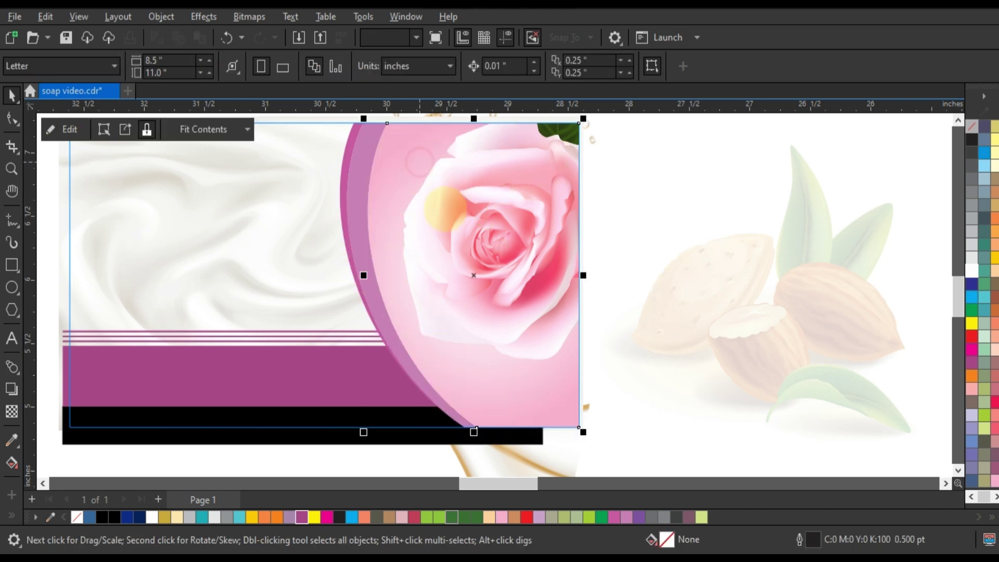
left_click(12, 462)
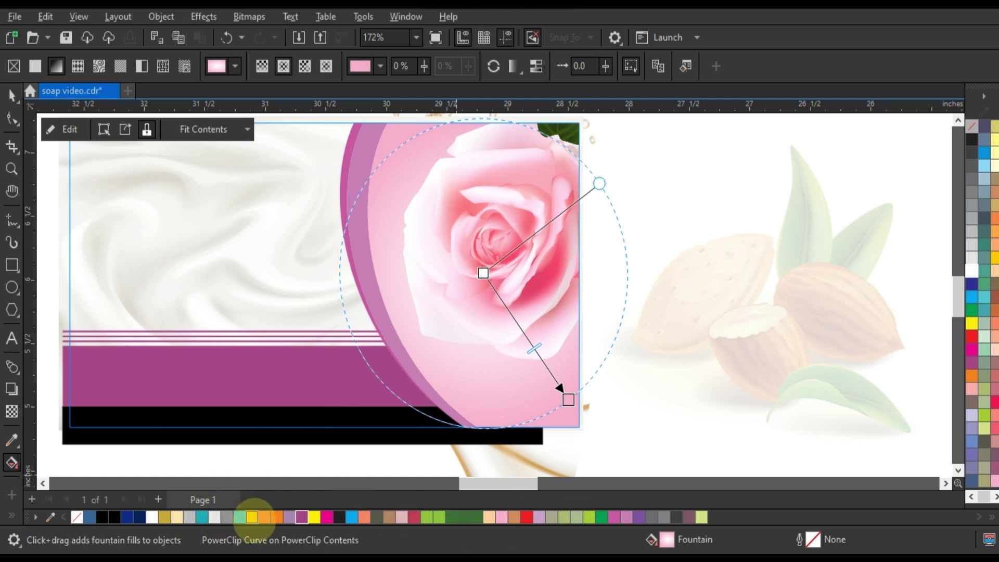
left_click_drag(390, 517, 568, 399)
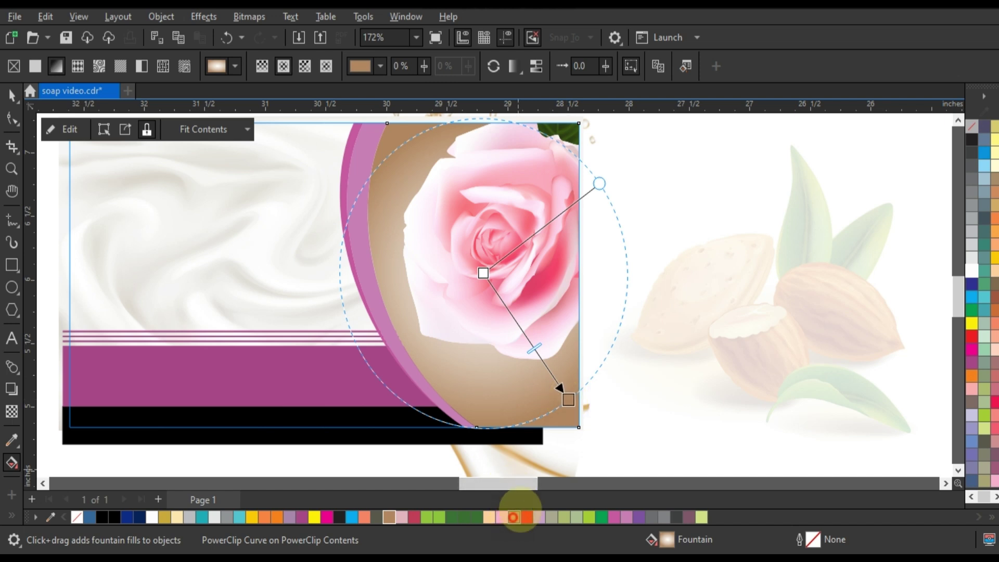
left_click_drag(513, 517, 568, 399)
left_click(11, 96)
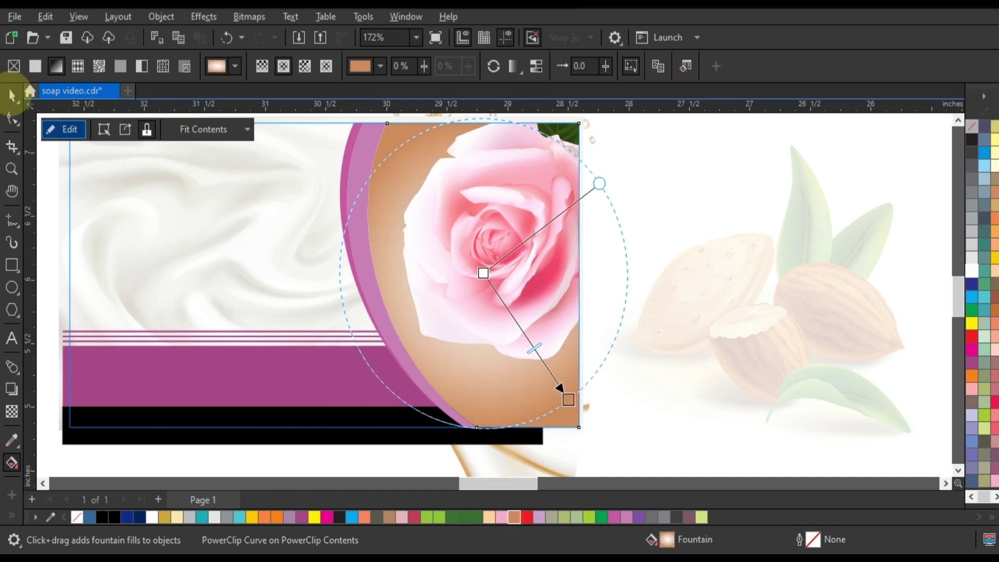
- Fill the inner purple arc tan and the outer arc orange-brown
left_click(357, 151, "ctrl")
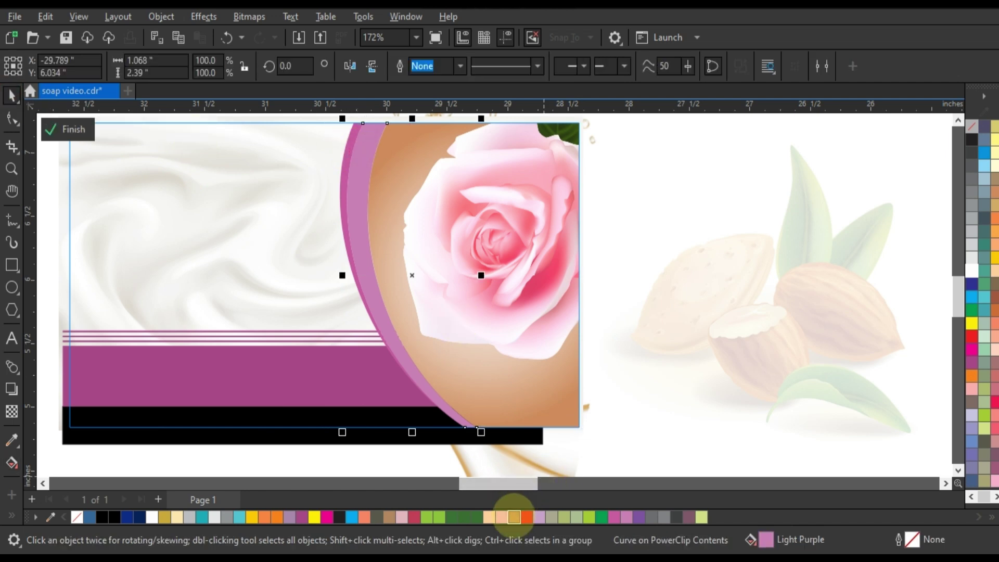
left_click(388, 517)
left_click(345, 212)
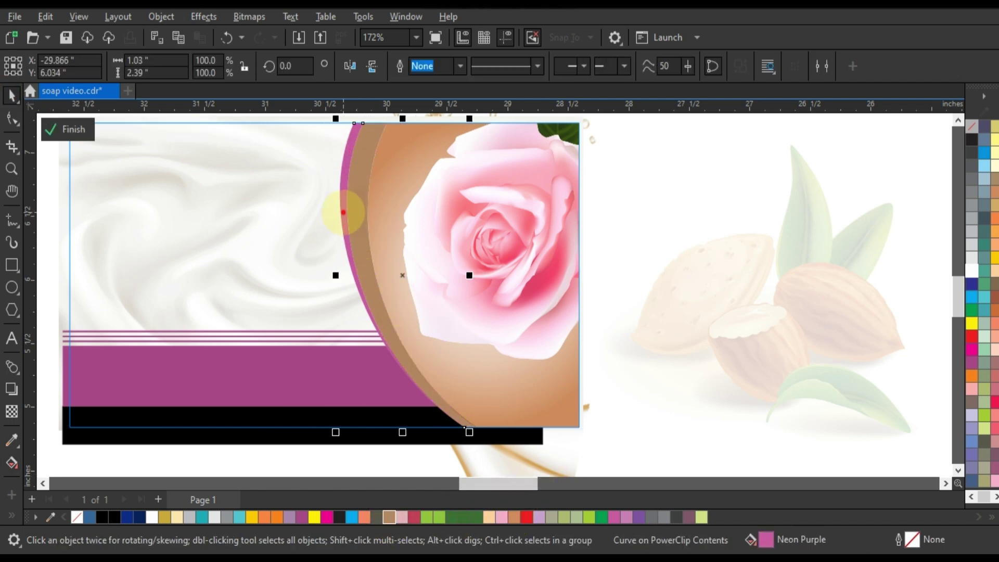
left_click(379, 517)
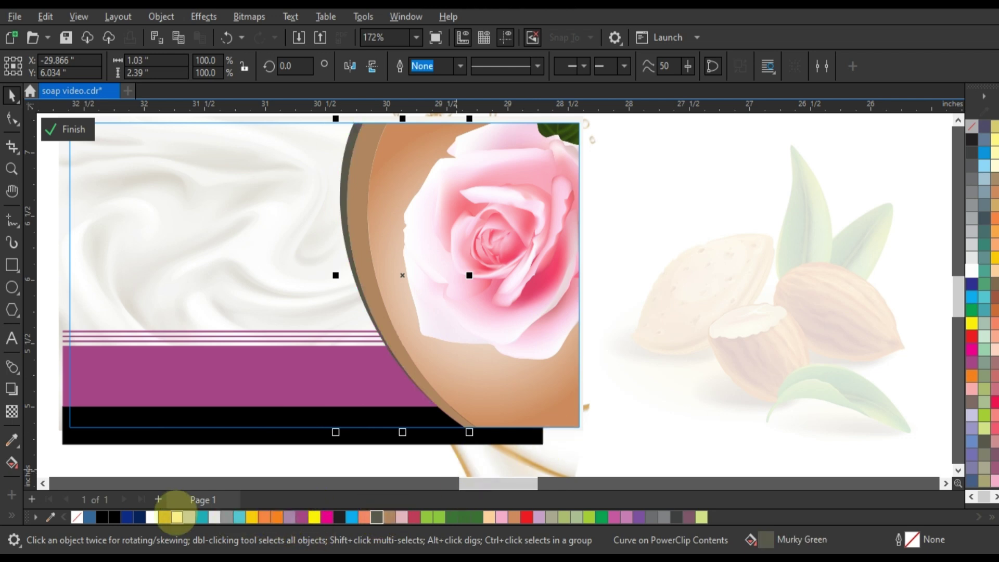
left_click(994, 298)
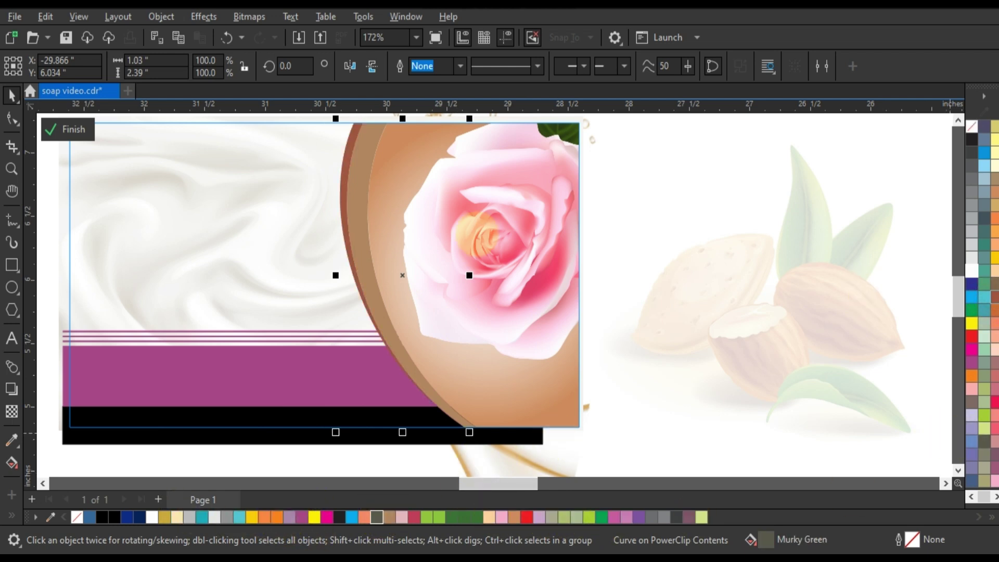
left_click(994, 311)
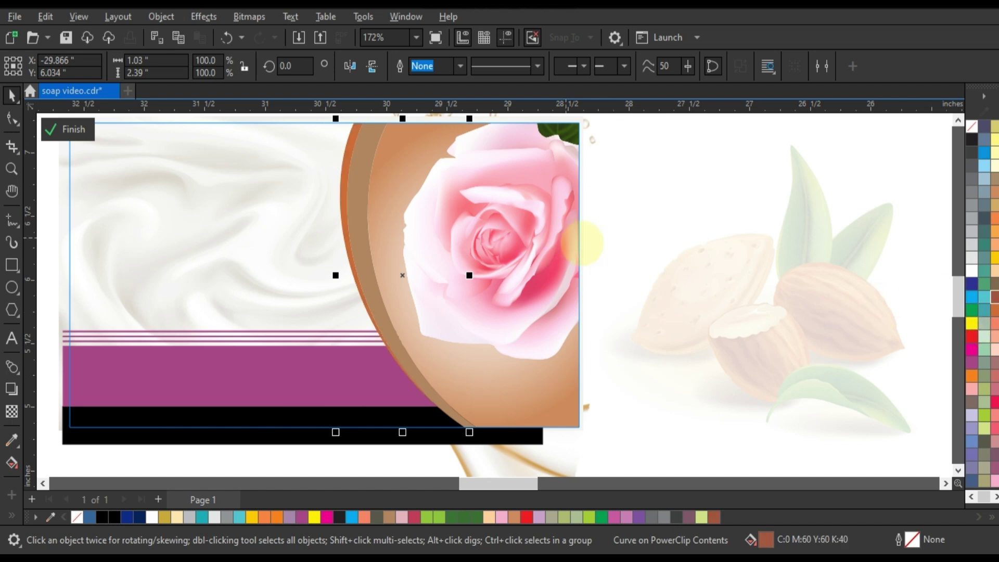
- Fill the wide purple band with tan, after trying ruby and brick red
left_click(616, 250)
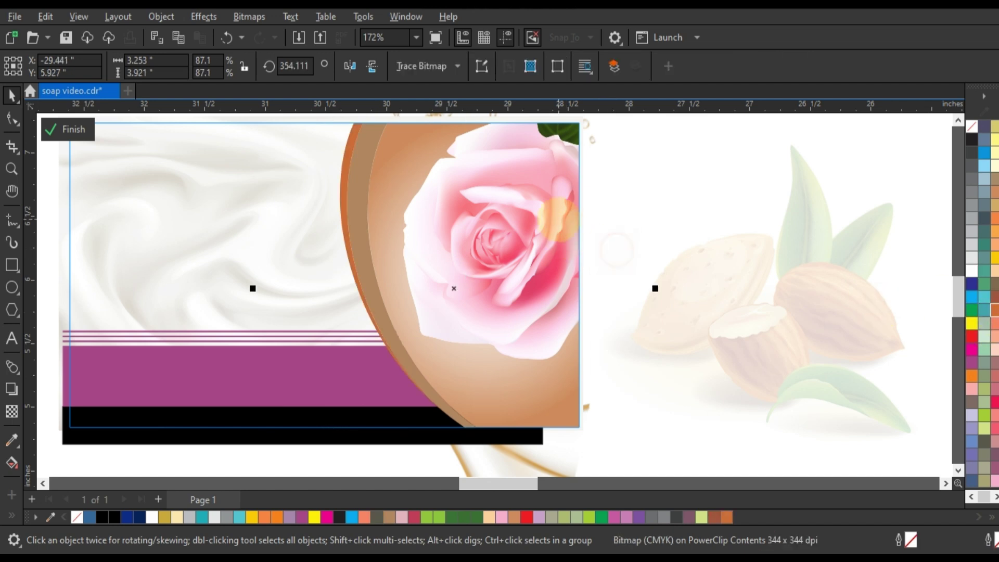
left_click(261, 382)
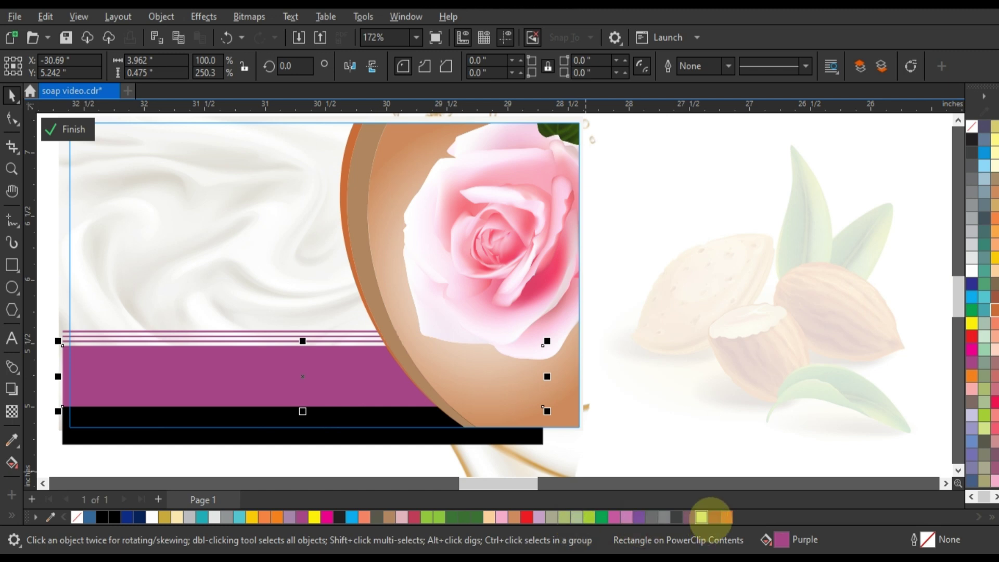
left_click_drag(713, 517, 317, 345)
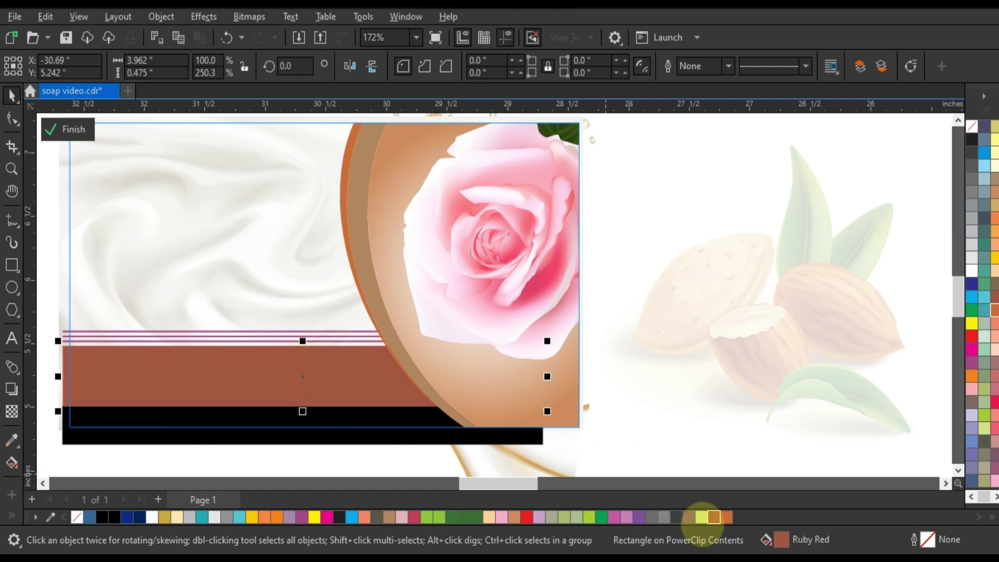
left_click(727, 516)
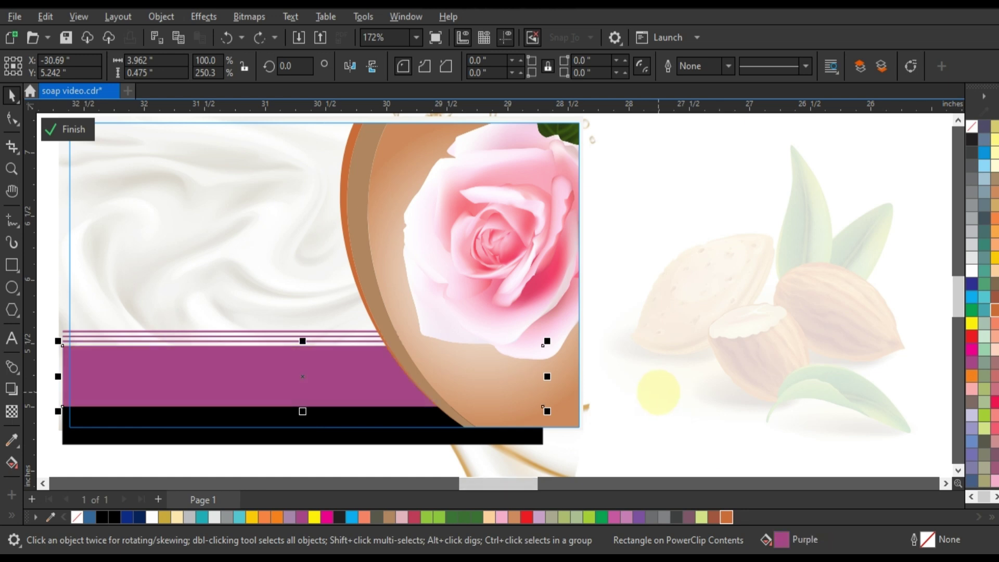
left_click(513, 517)
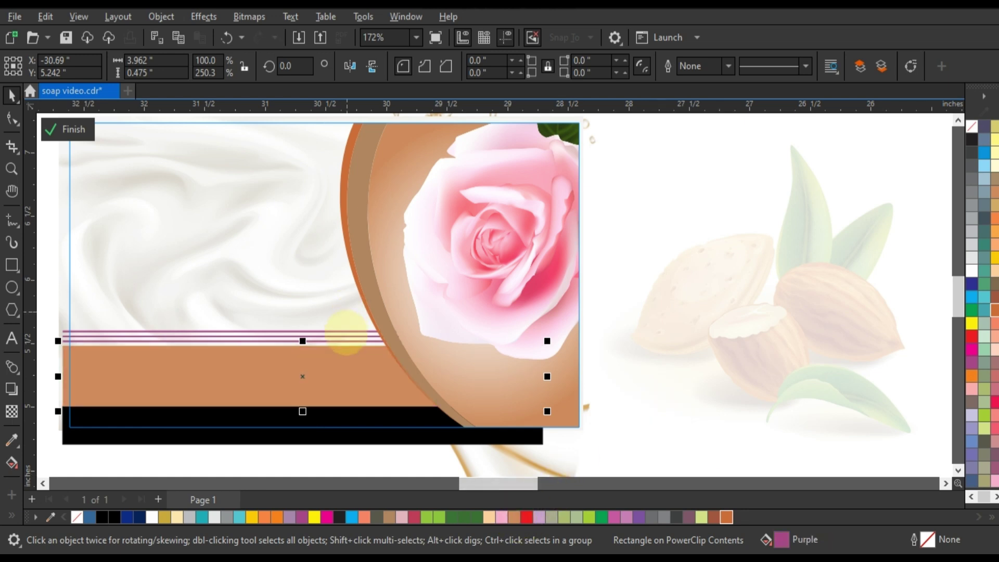
left_click(347, 334)
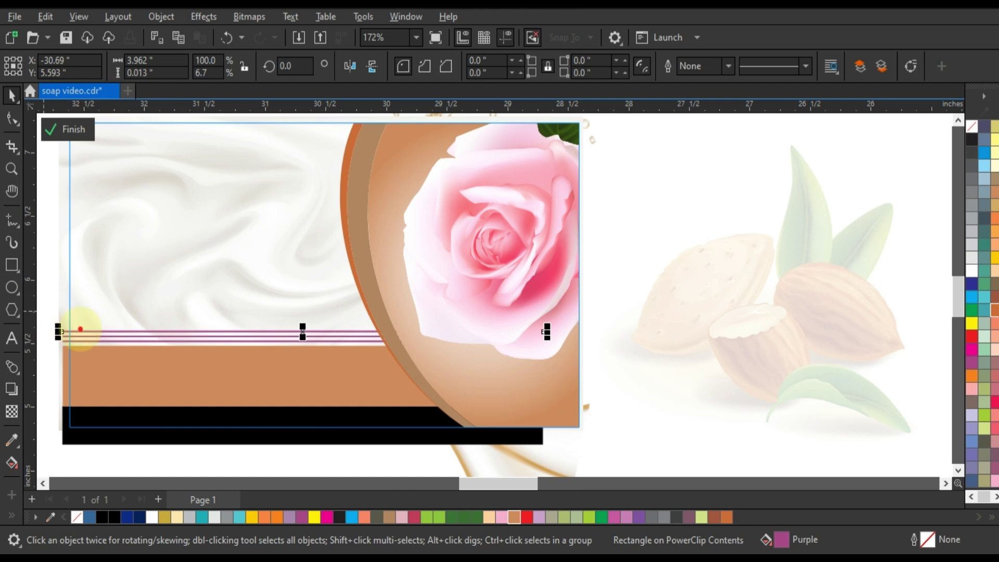
- Recolour the three thin stripes tan and the curved arc a lighter tan
left_click_drag(44, 311, 446, 361)
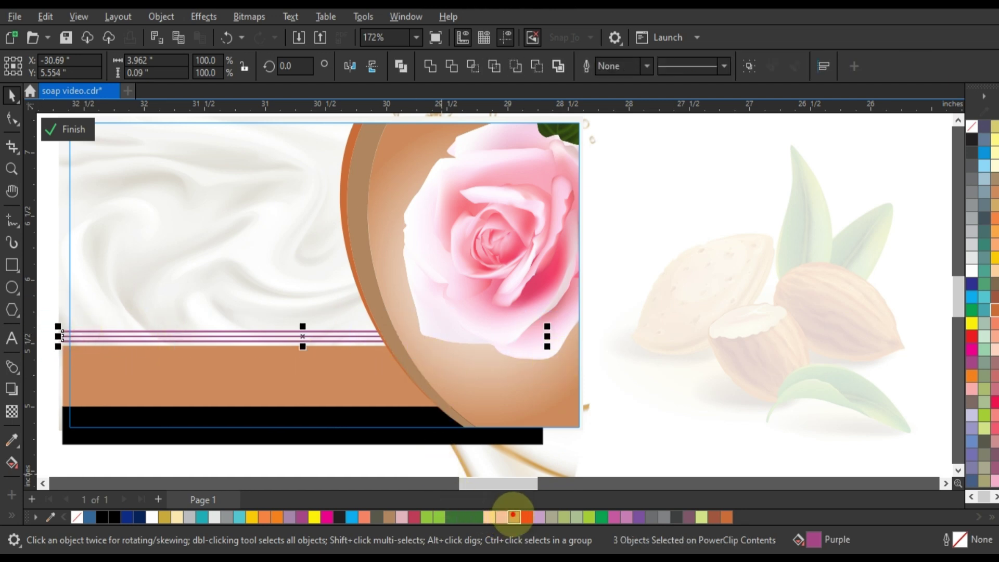
left_click(514, 517)
left_click(373, 317)
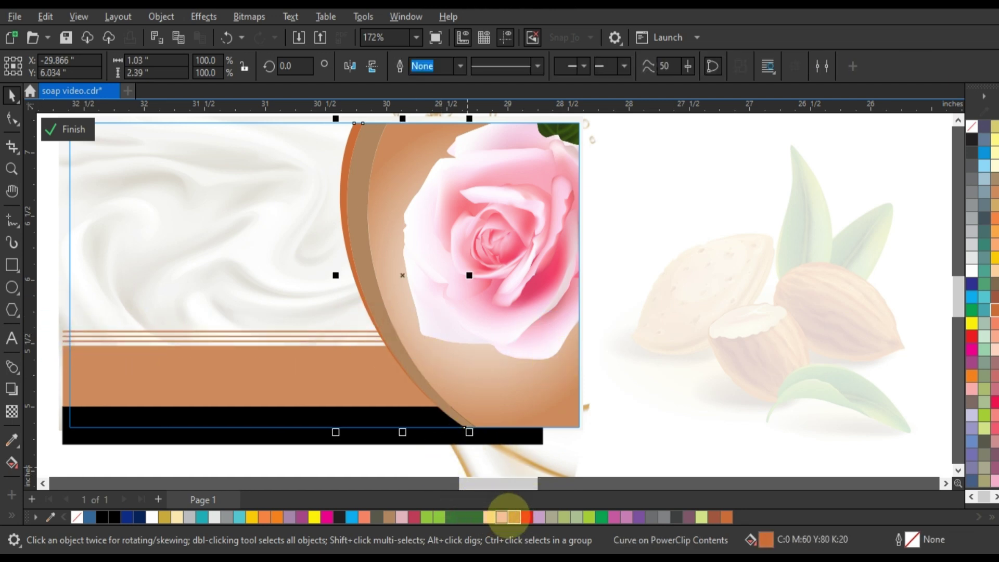
left_click(515, 517)
left_click(643, 333)
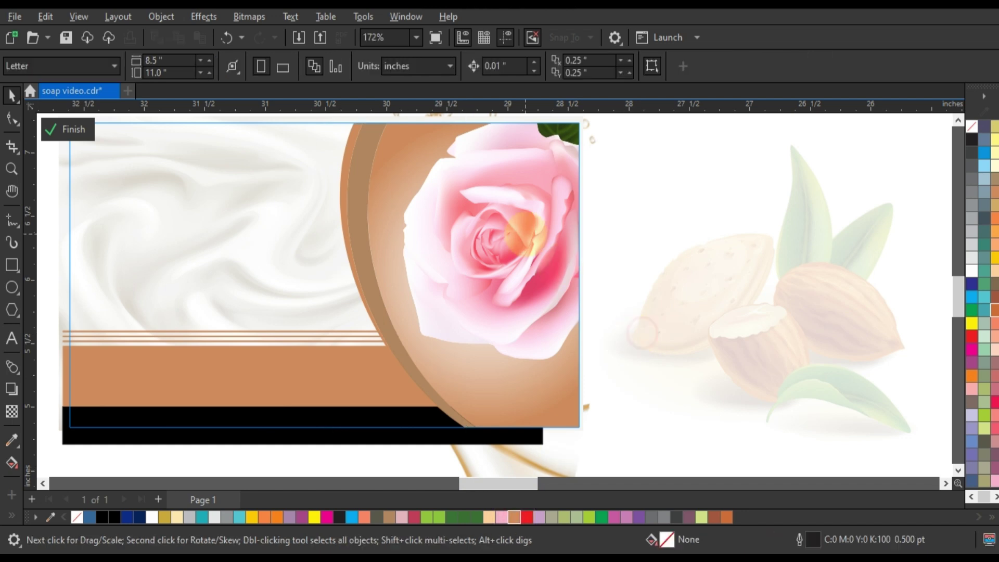
- Extract the rose from the label's PowerClip, delete it, and finish editing
left_click(528, 234)
right_click(528, 234)
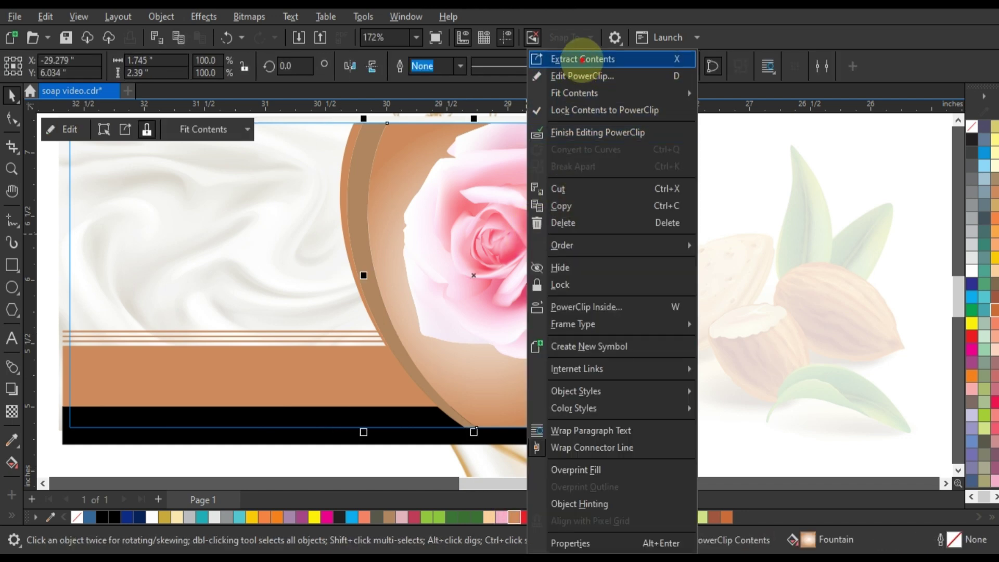
left_click(577, 55)
key("Delete")
scroll(417, 251, "down", 2)
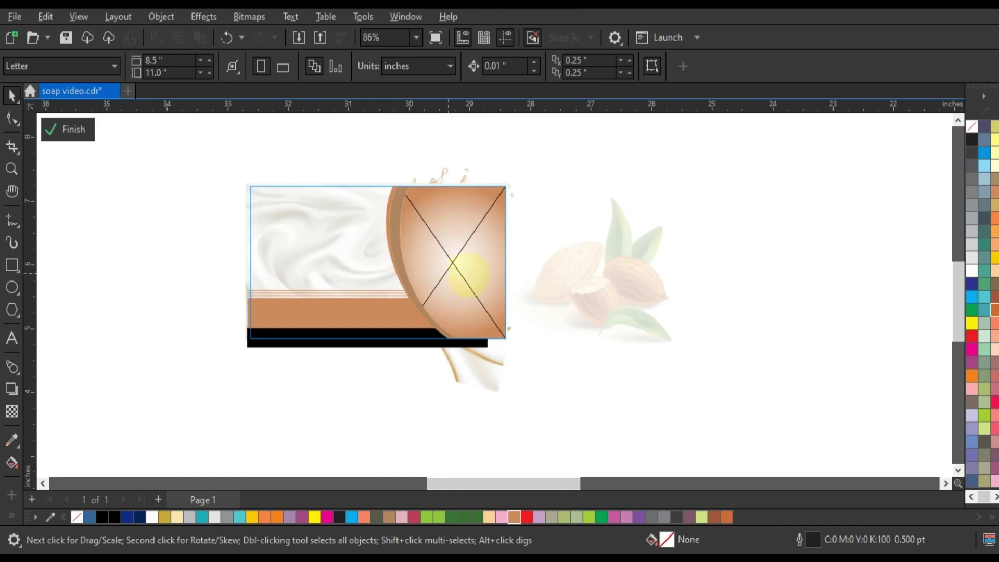
right_click(461, 249)
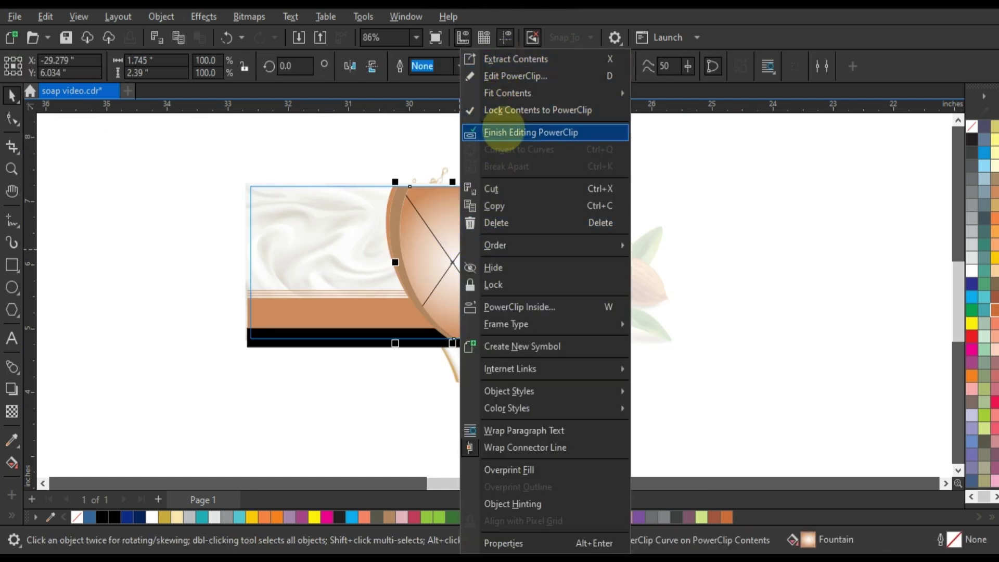
left_click(520, 132)
- Move and slightly shrink the almond image on the label's right side, then PowerClip it inside
left_click_drag(619, 271, 479, 253)
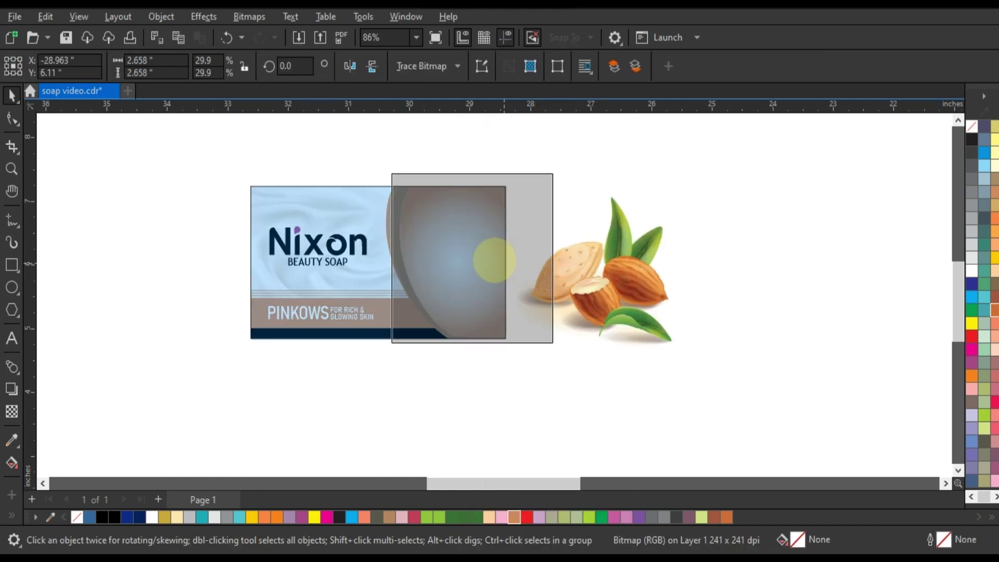
key("shift+Page_Up")
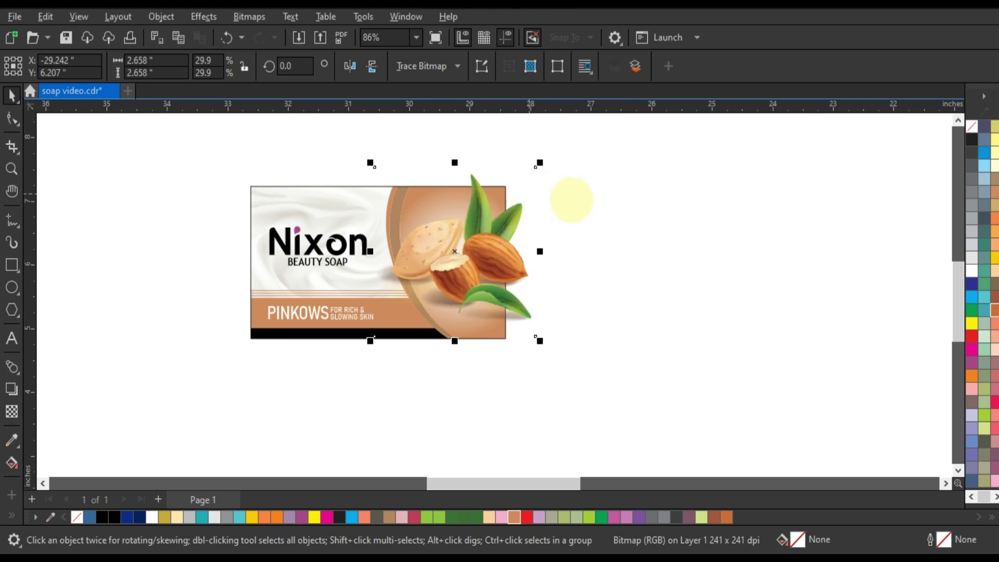
left_click_drag(478, 253, 472, 258)
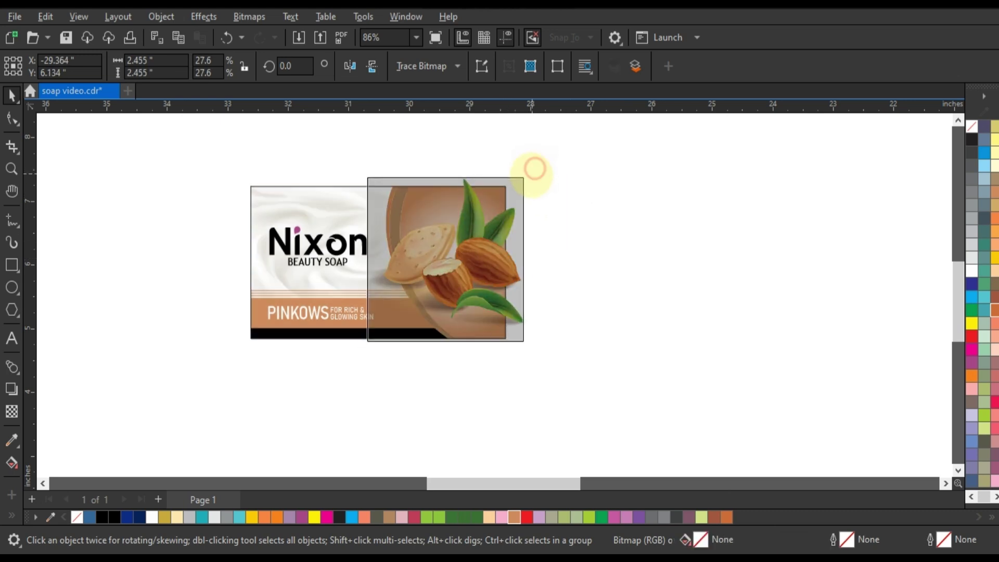
left_click_drag(533, 168, 513, 180)
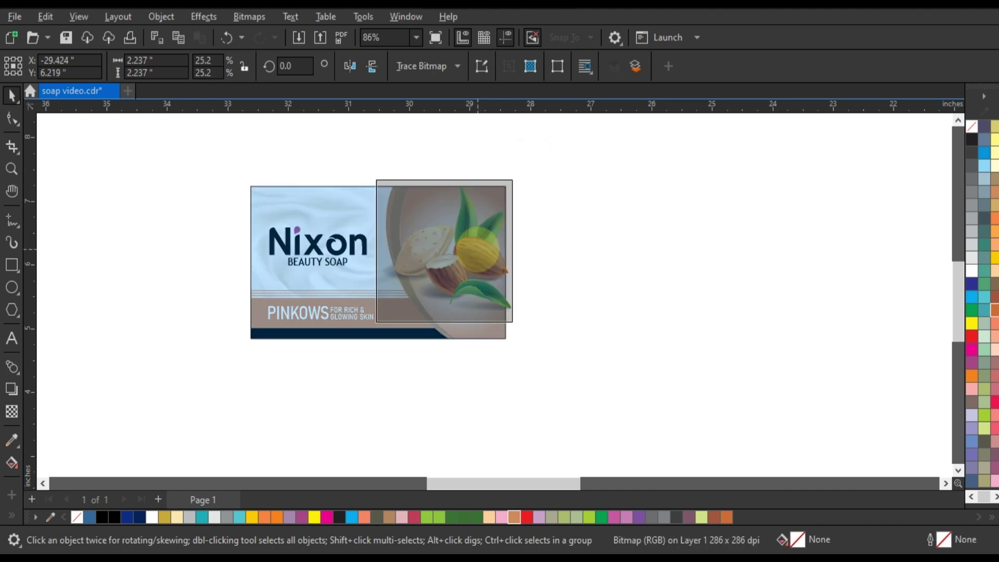
right_click(478, 249)
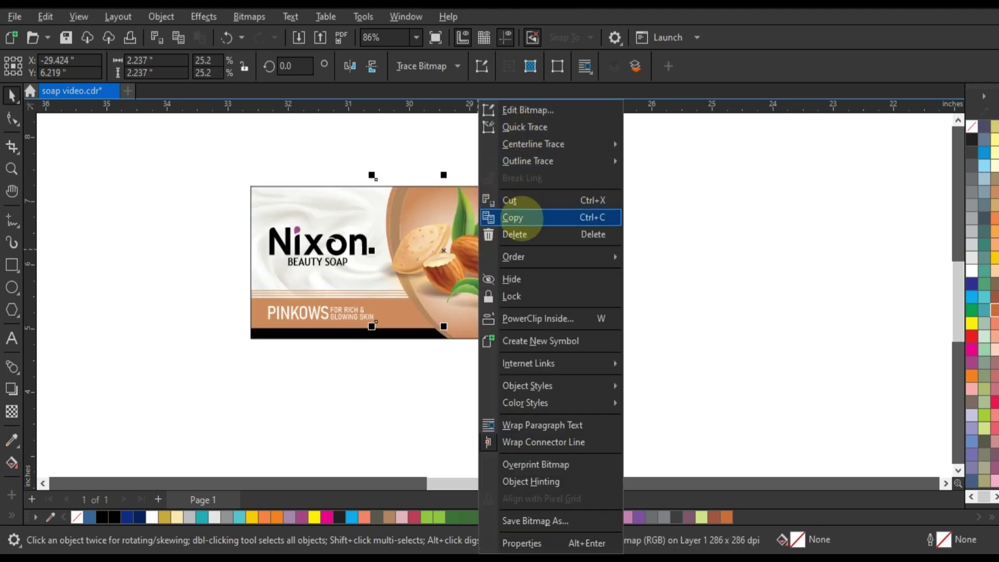
left_click(538, 318)
left_click(370, 210)
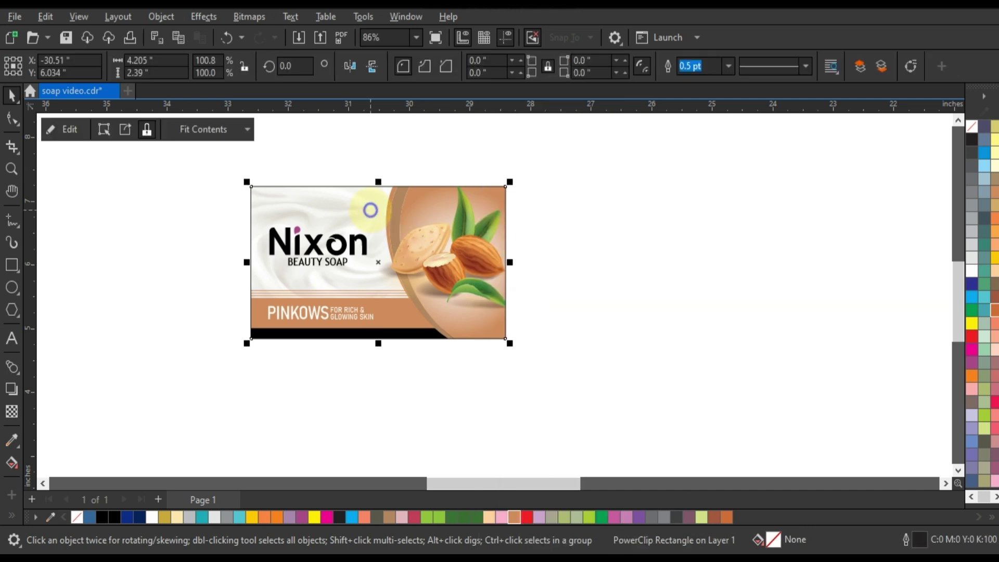
- Position the liquid splash around the almonds inside the label's PowerClip
right_click(370, 210)
left_click(384, 99)
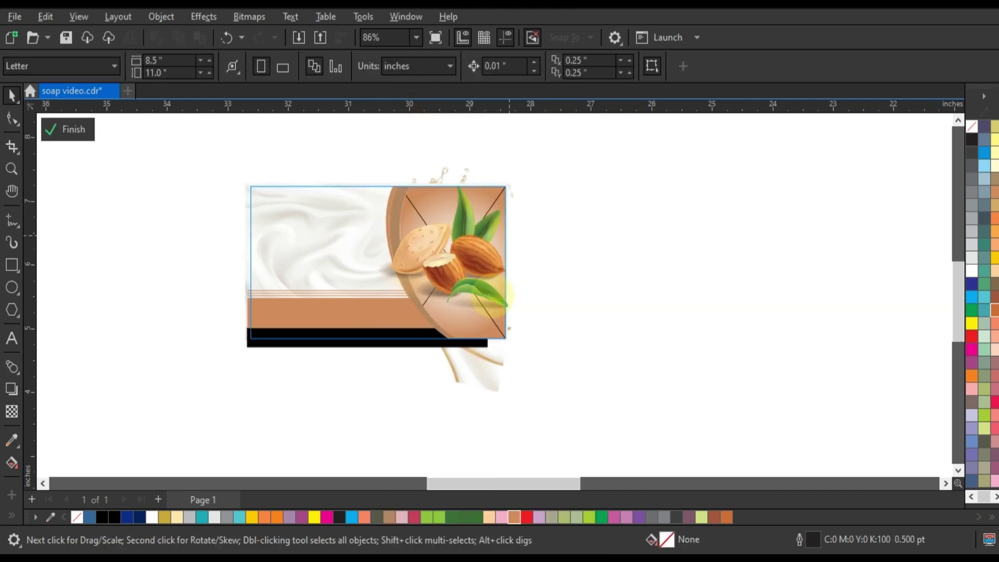
left_click(479, 361)
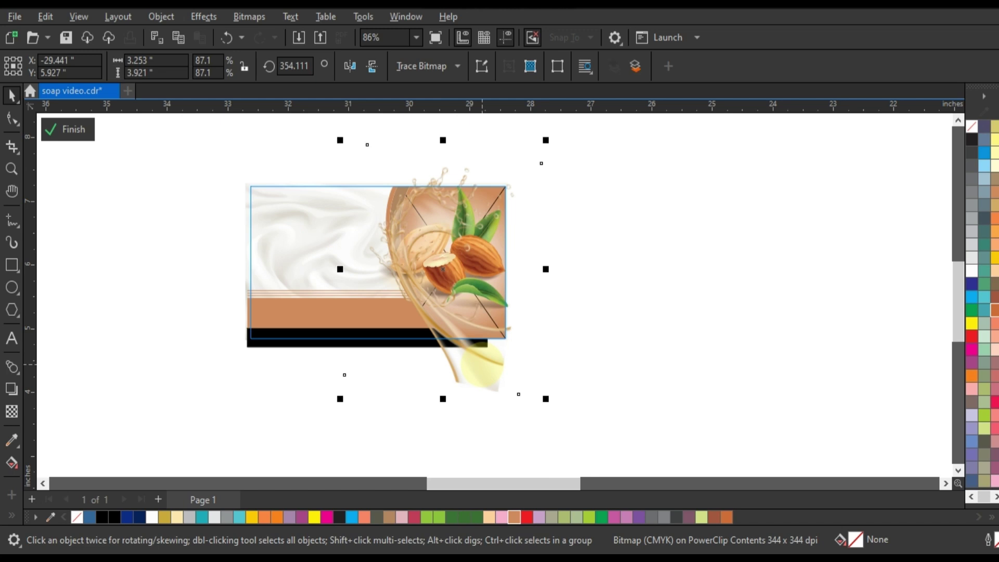
scroll(303, 200, "up", 2)
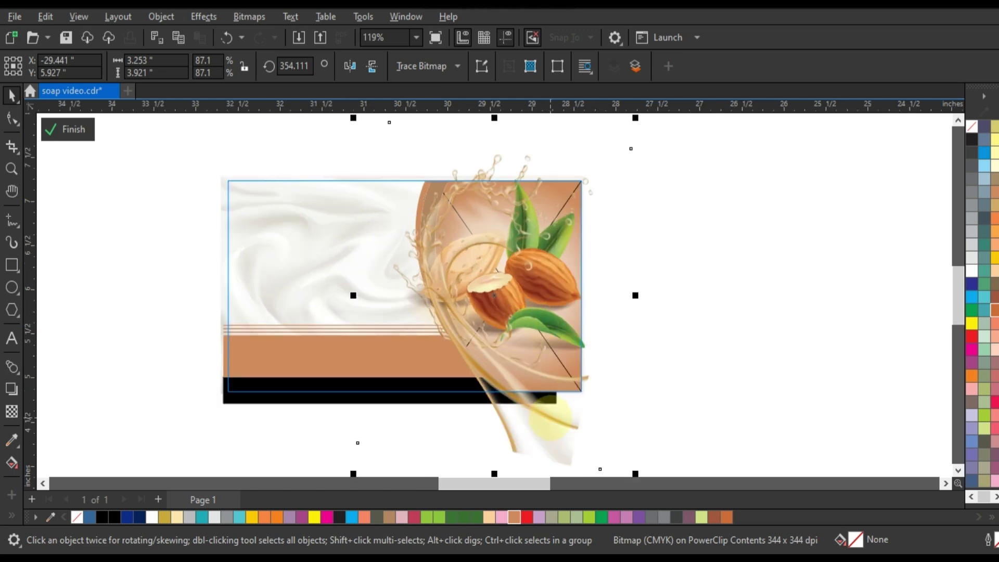
right_click(545, 352)
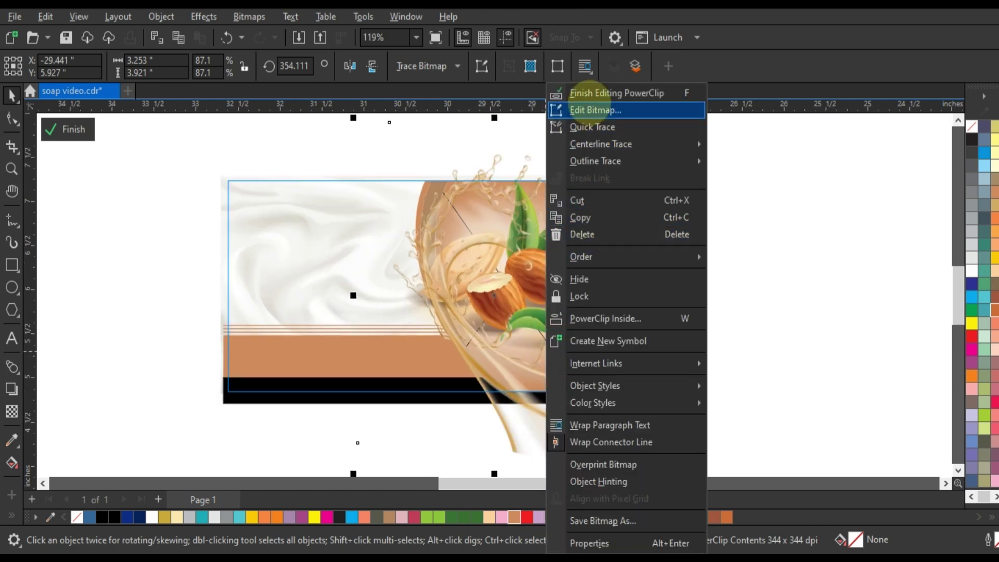
left_click(588, 94)
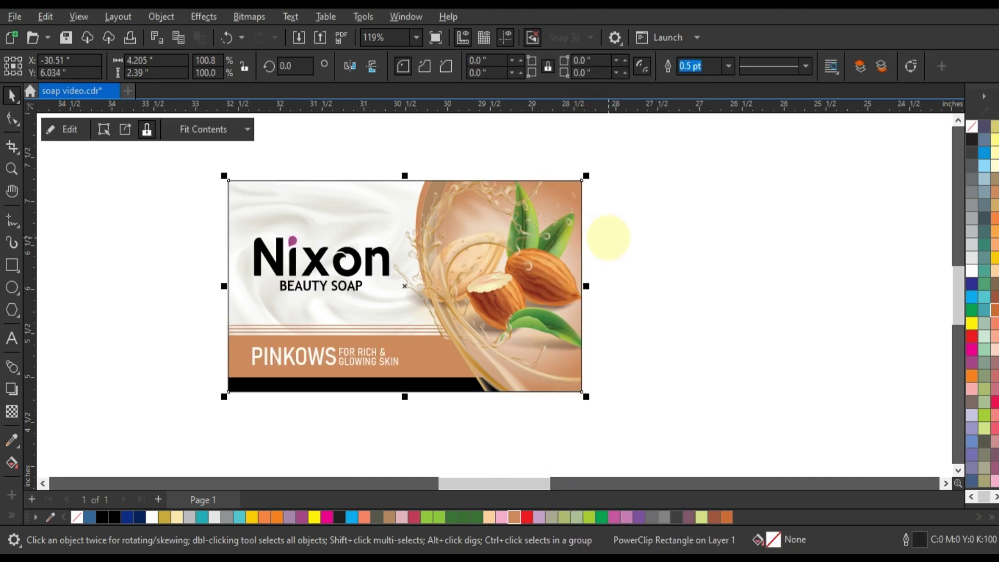
left_click(609, 238)
- Colour the dot over the i in Nixon orange, then select the whole label design
left_click(295, 239)
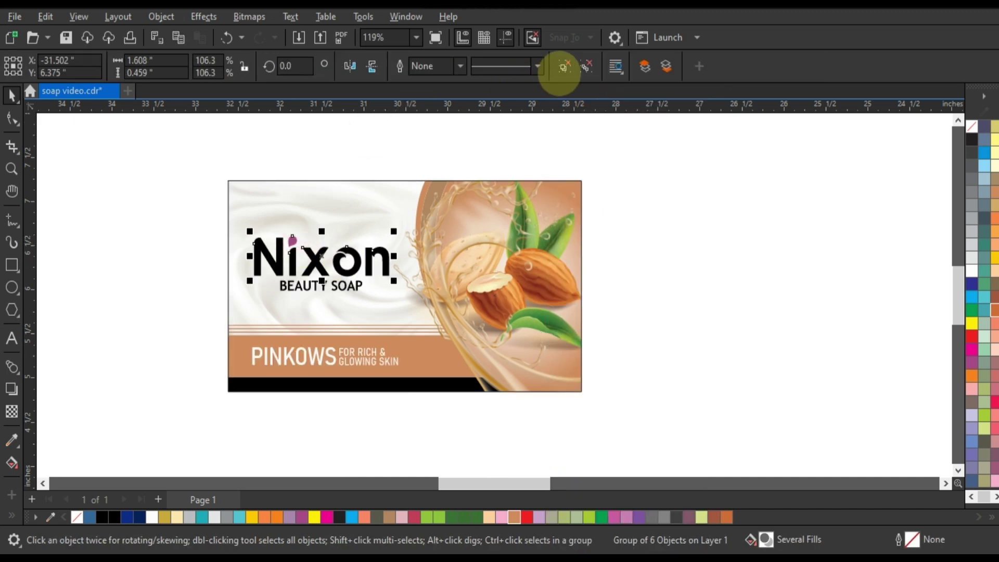
left_click(653, 208)
left_click(293, 240)
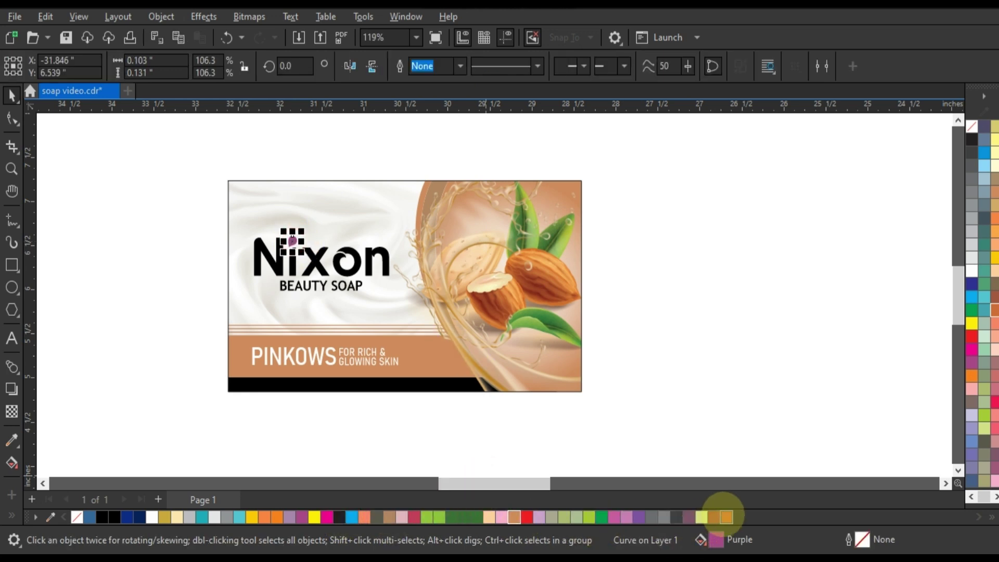
left_click(726, 517)
left_click(138, 252)
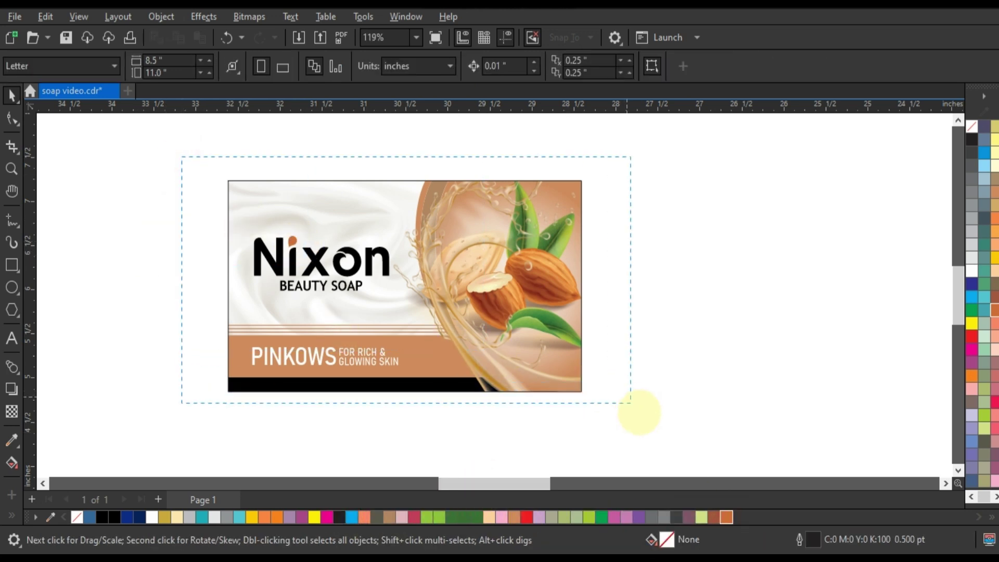
left_click_drag(183, 156, 641, 412)
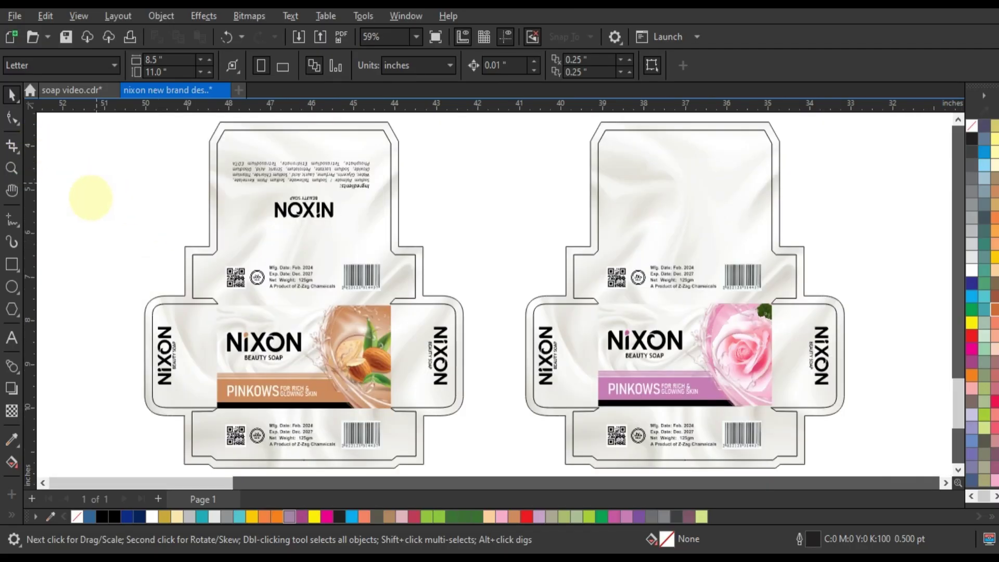
- Zoom in on the box mockups and nudge the grey background slightly up and left
left_click(12, 167)
mouse_move(183, 243)
left_mouse_down()
mouse_move(822, 454)
mouse_move(838, 427)
left_mouse_up()
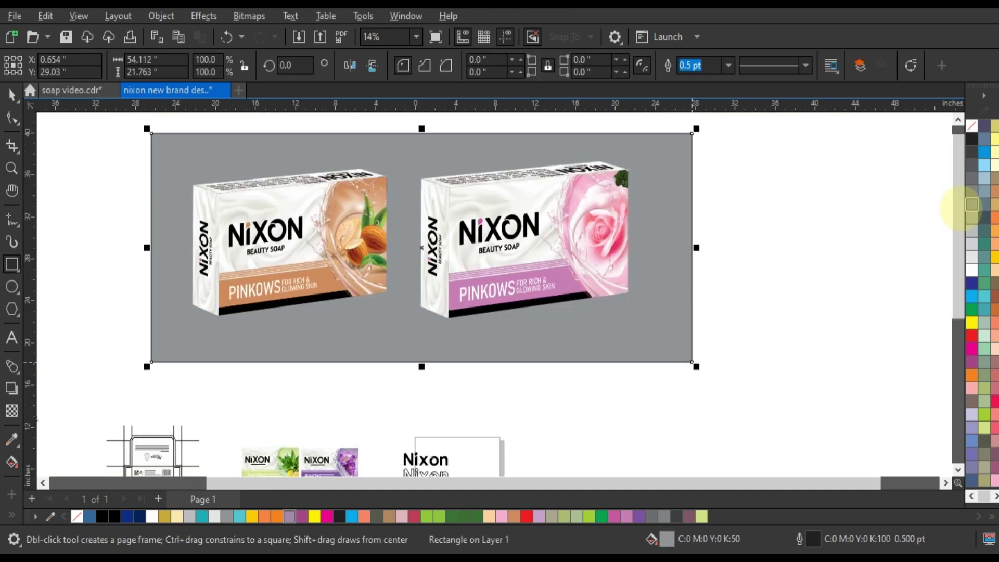
key("space")
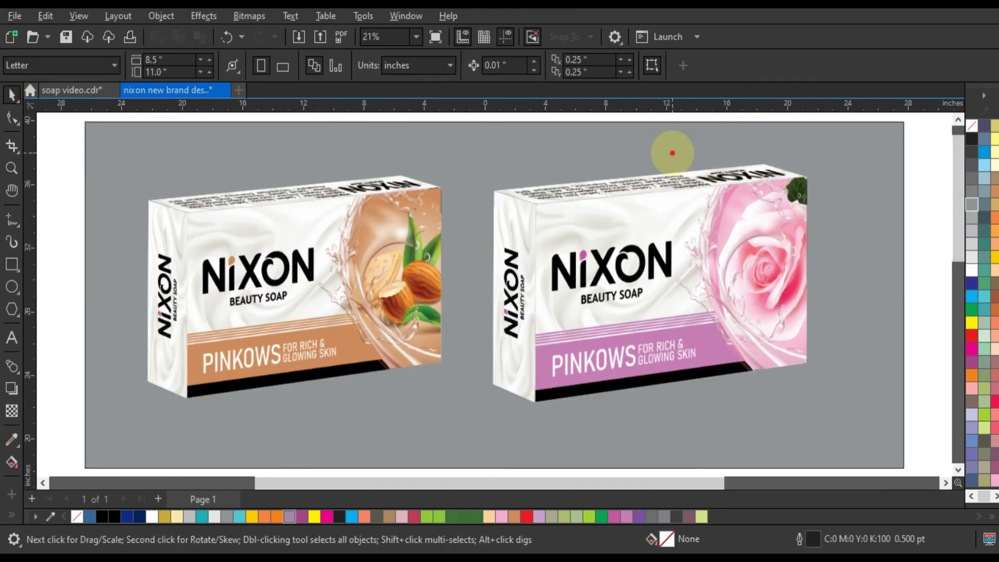
left_click_drag(669, 150, 662, 146)
left_click(916, 192)
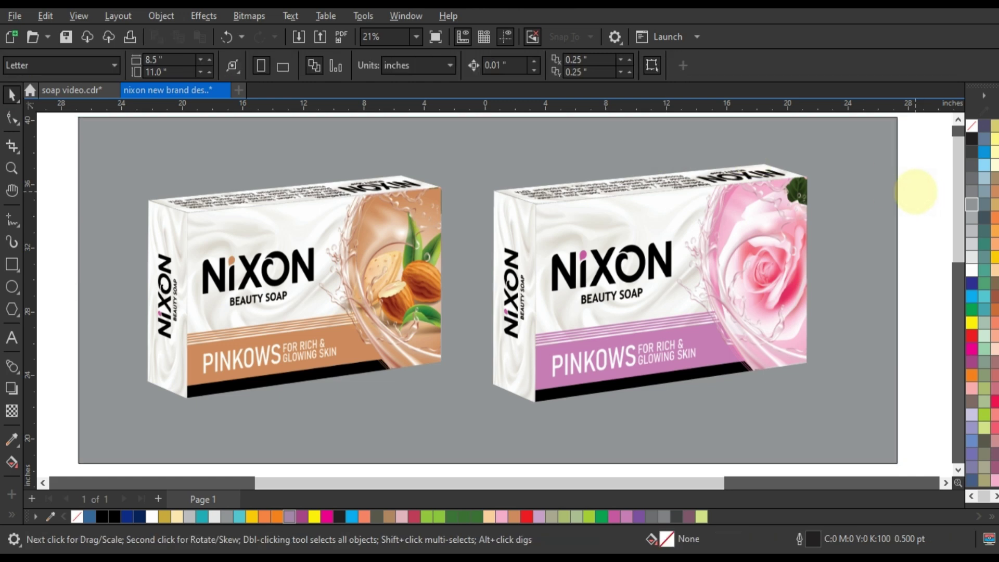